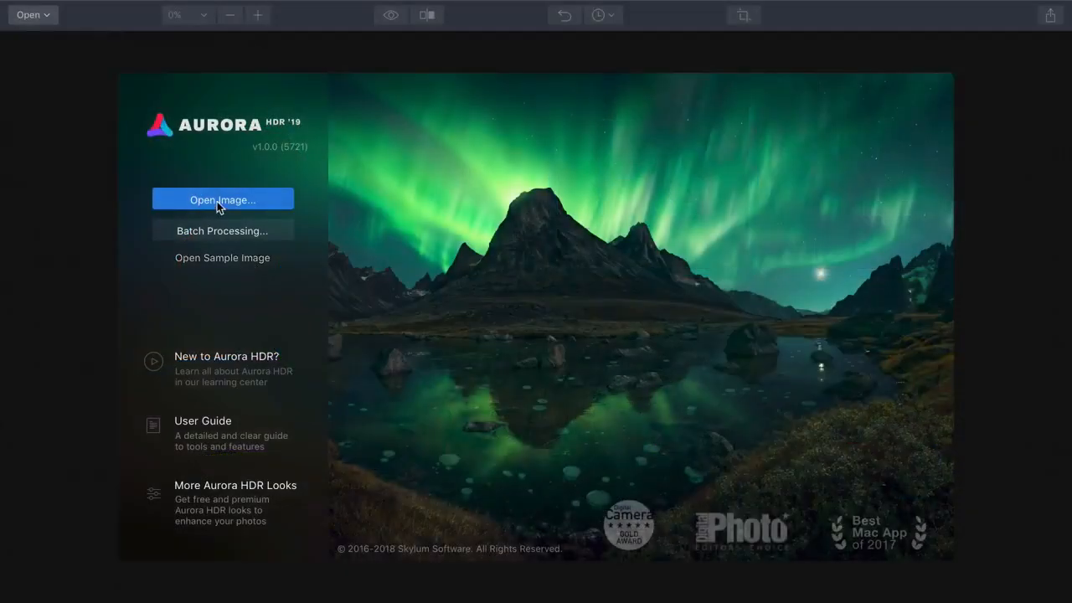
Step: Open SIngle_Image.ARW from the First Look folder, create an HDR from it, and compare the result with the original
left_click(217, 201)
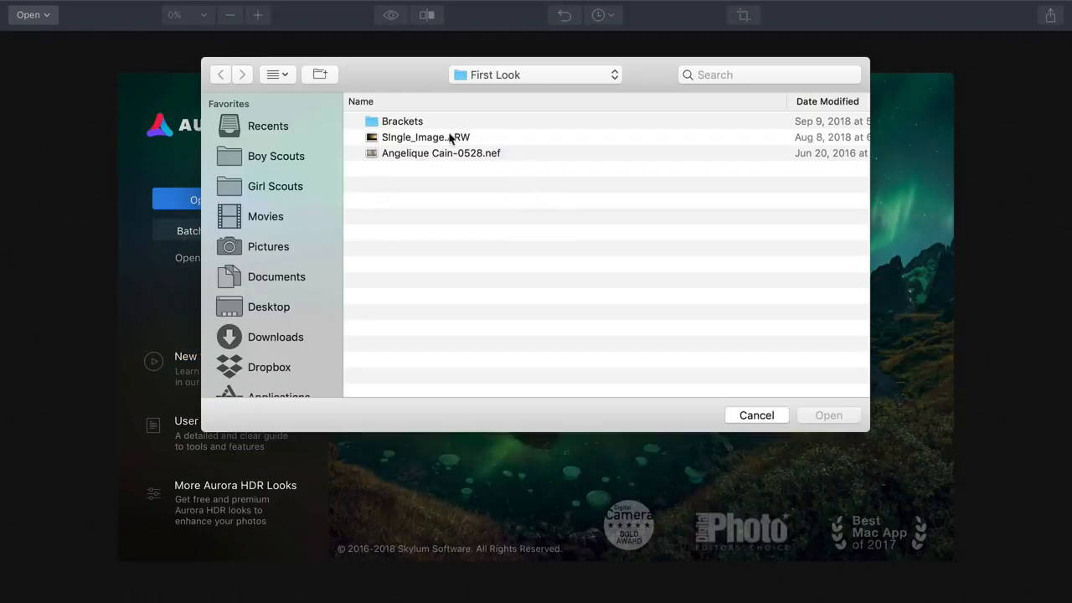
left_click(436, 139)
double_click(436, 139)
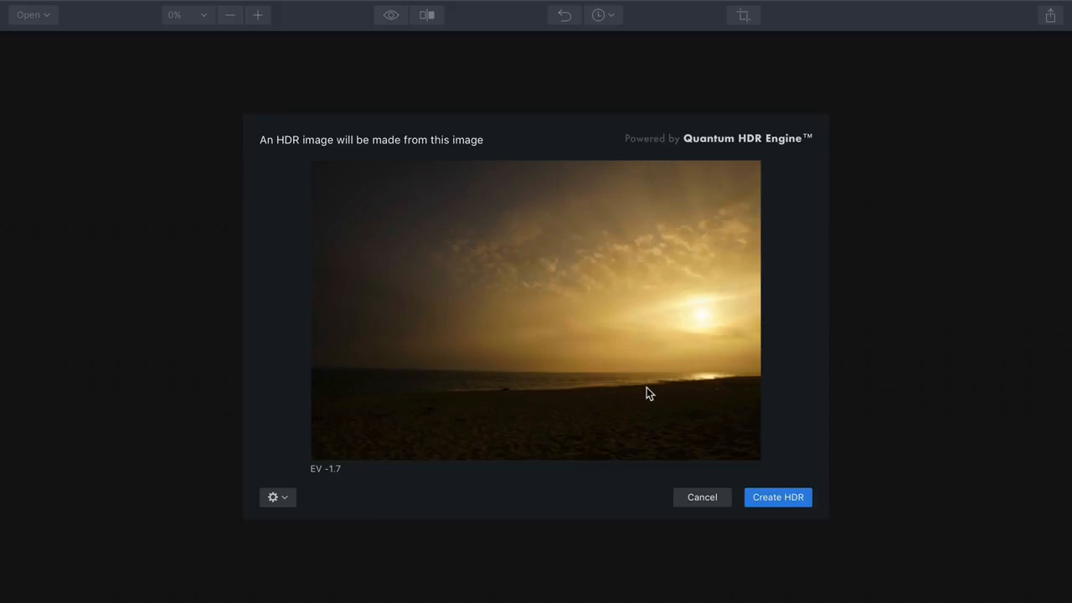
left_click(769, 498)
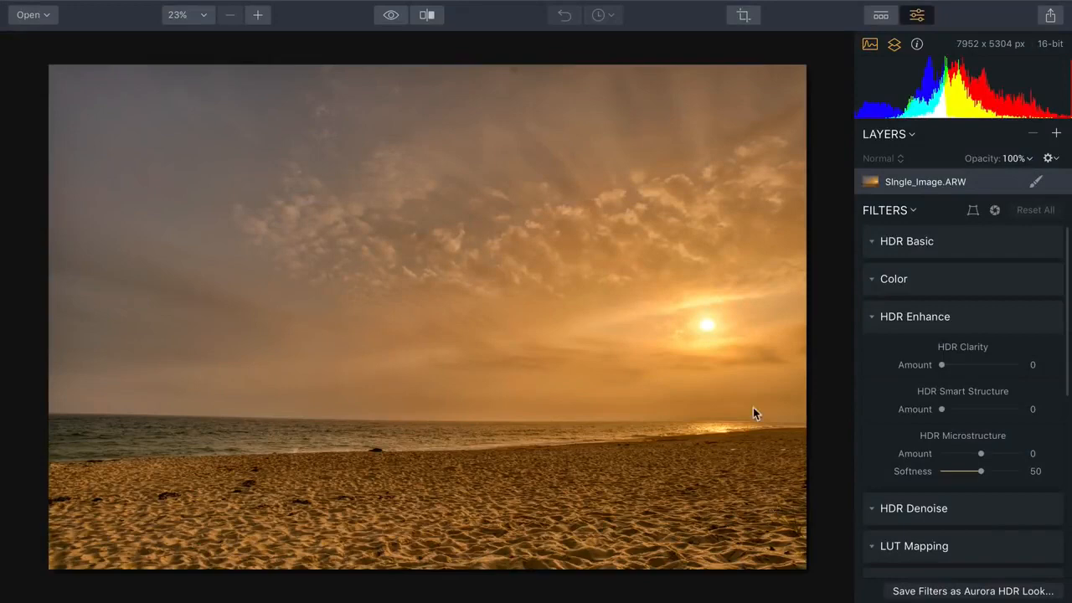
left_click(400, 17)
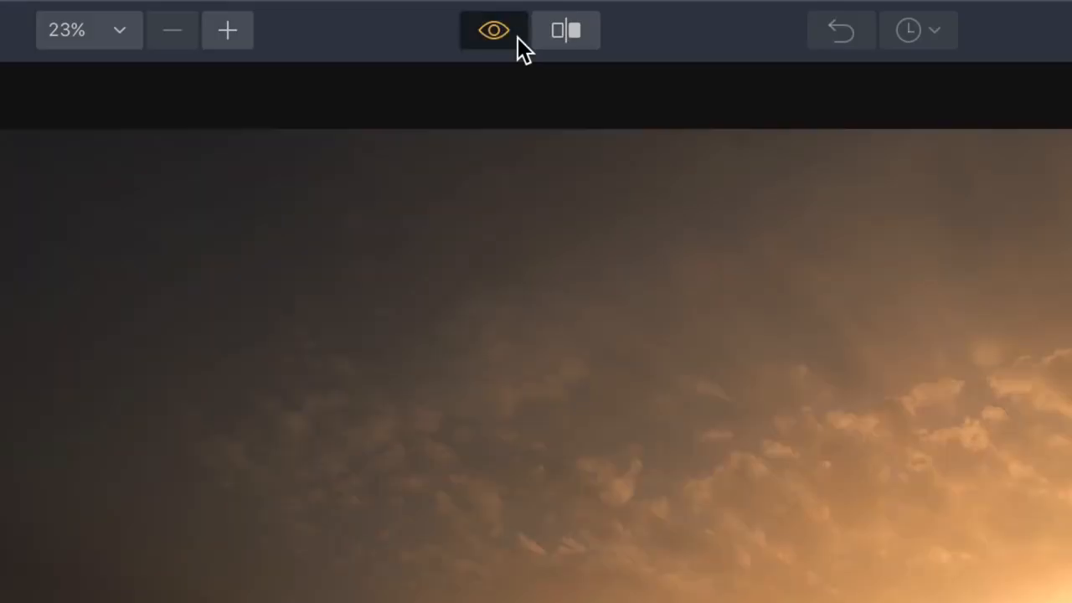
left_click(517, 38)
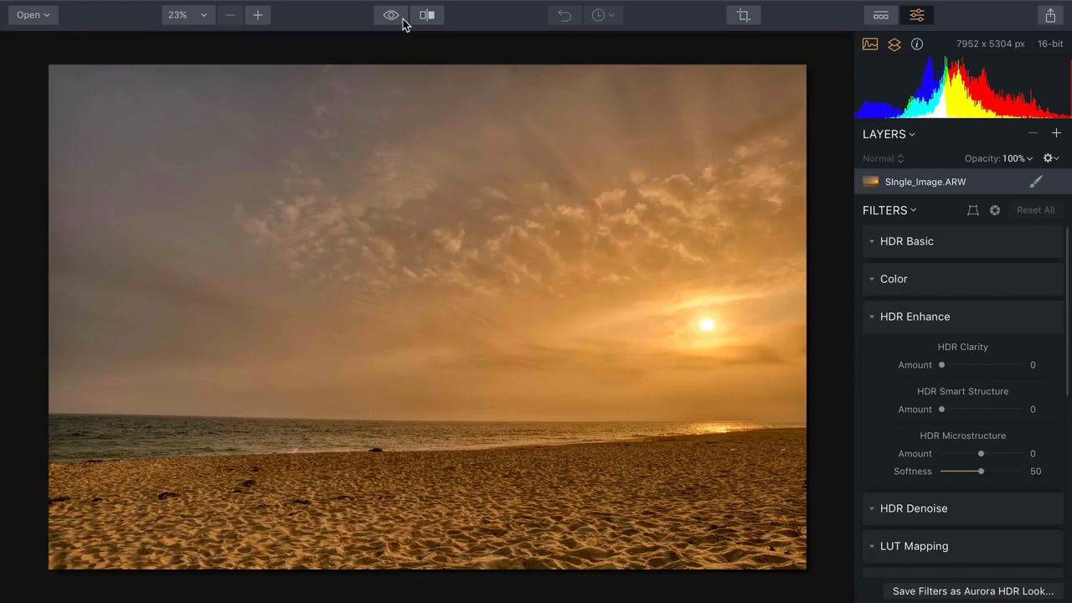
Step: Apply the Realistic Landscape look from the Landscape collection and reduce its amount to 58
left_click(881, 17)
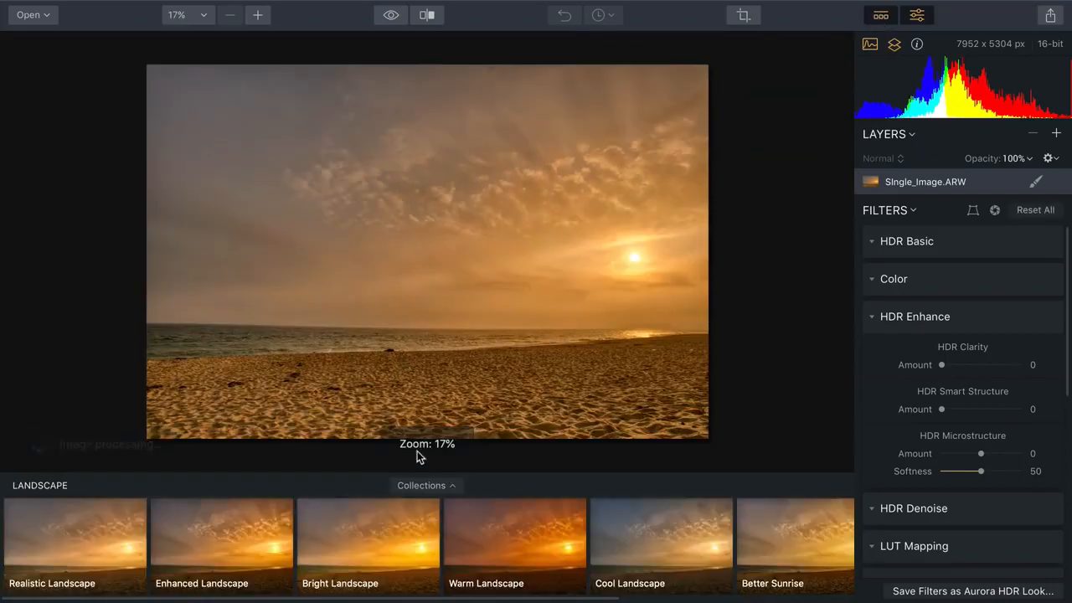
left_click(419, 485)
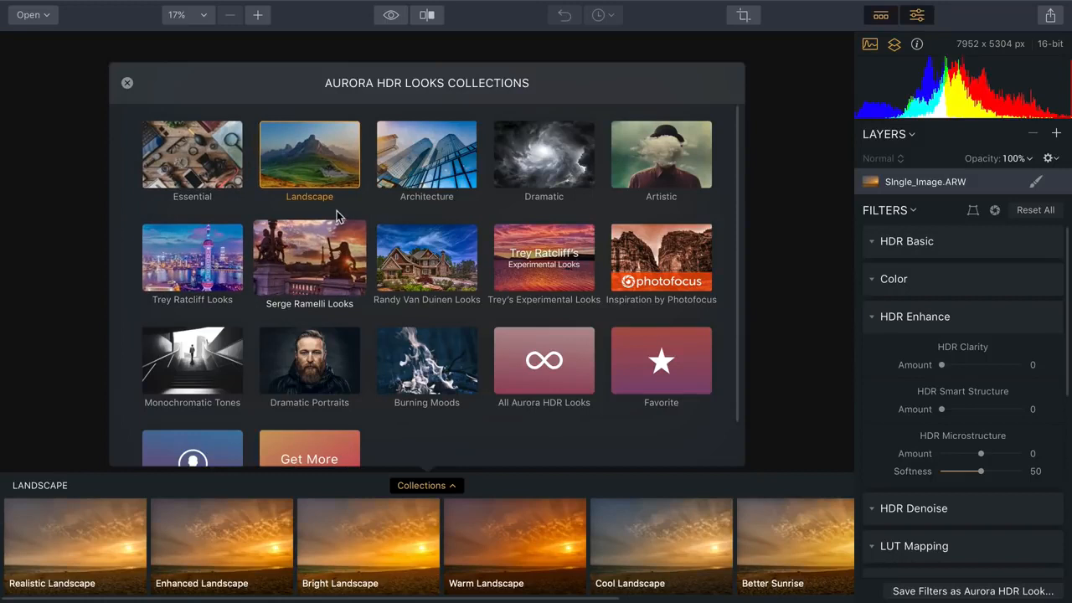
left_click(316, 172)
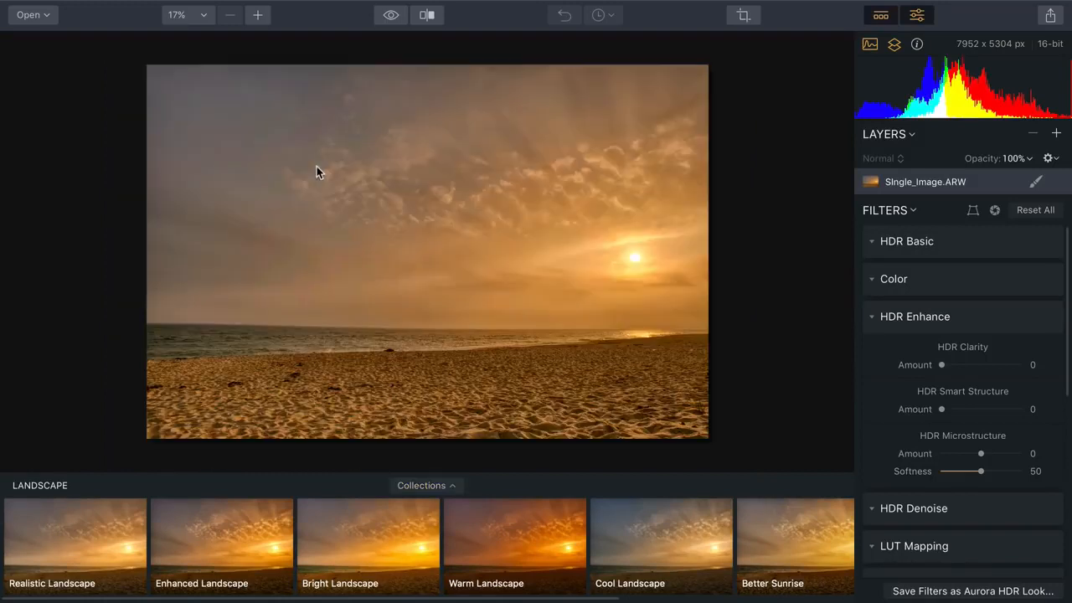
left_click(82, 544)
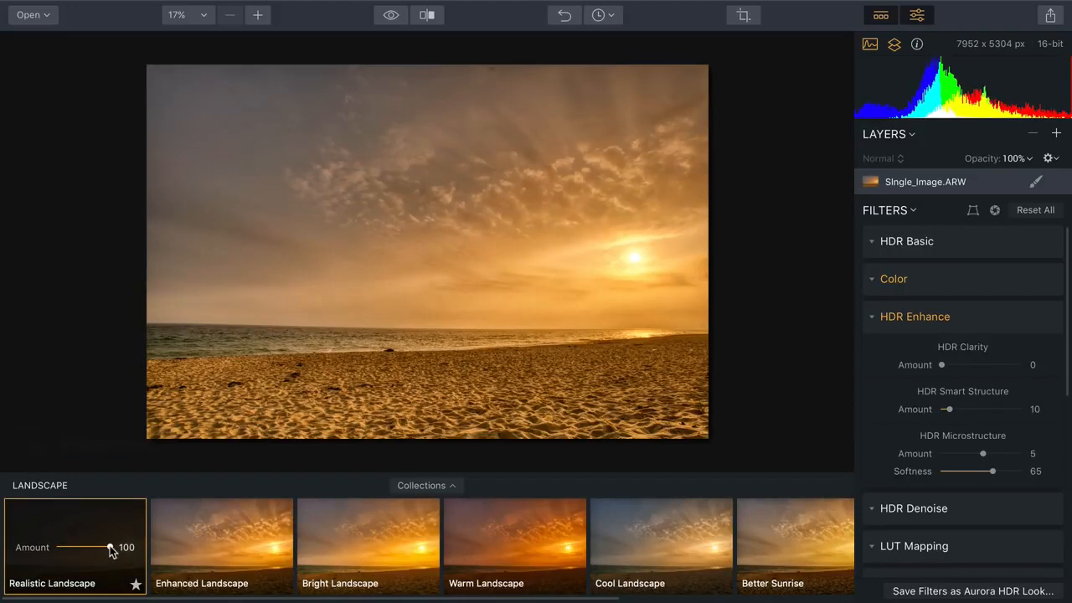
left_click_drag(111, 548, 87, 552)
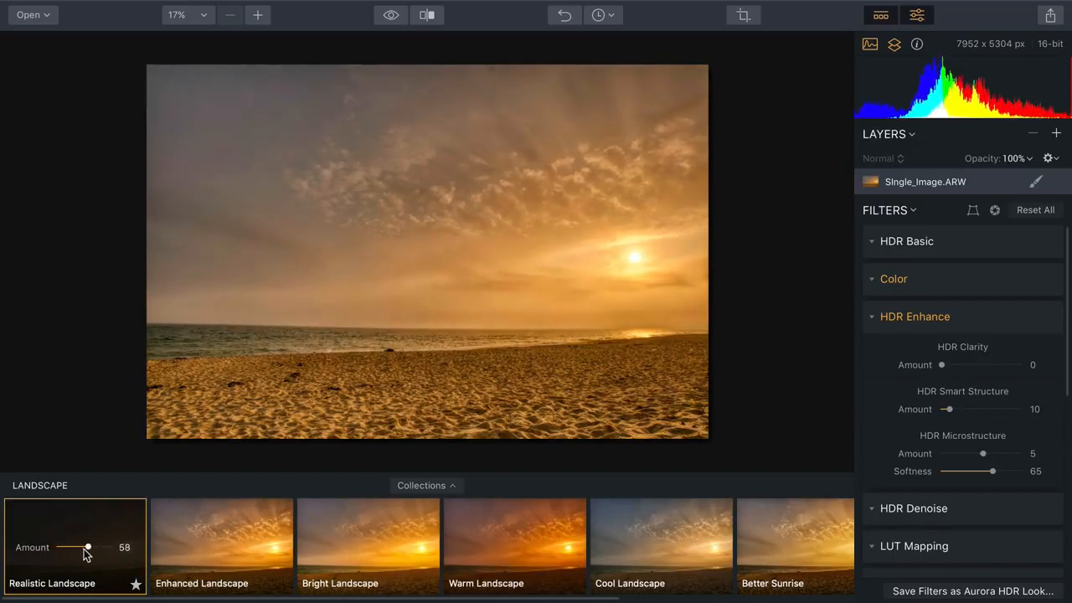
Step: Orient the Adjustable Gradient with its centre on the sea horizon and widen its blend to 61
left_click(871, 318)
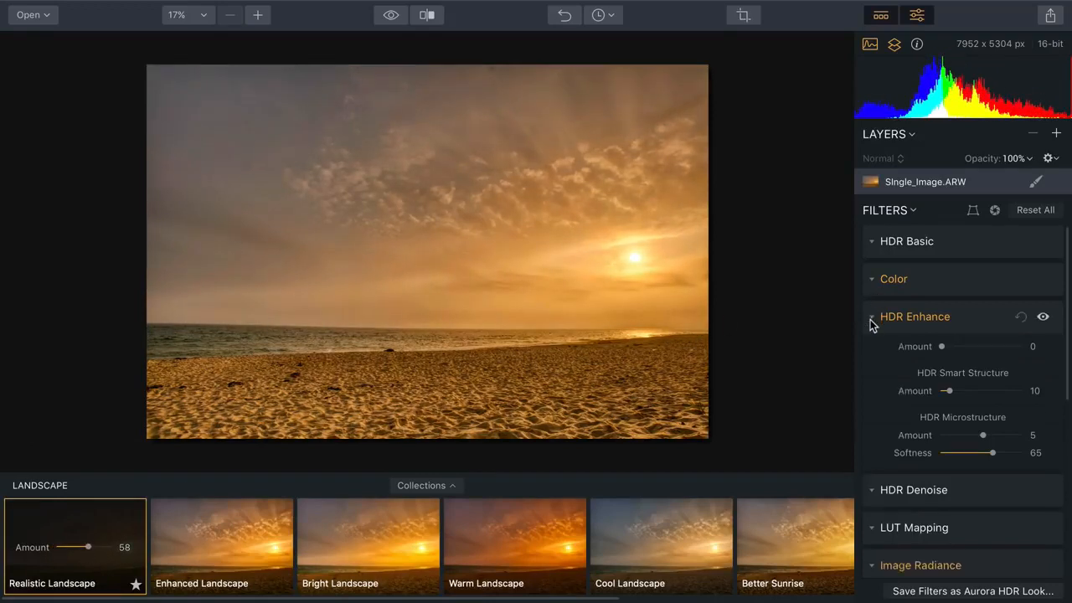
scroll(871, 326, "down", 4)
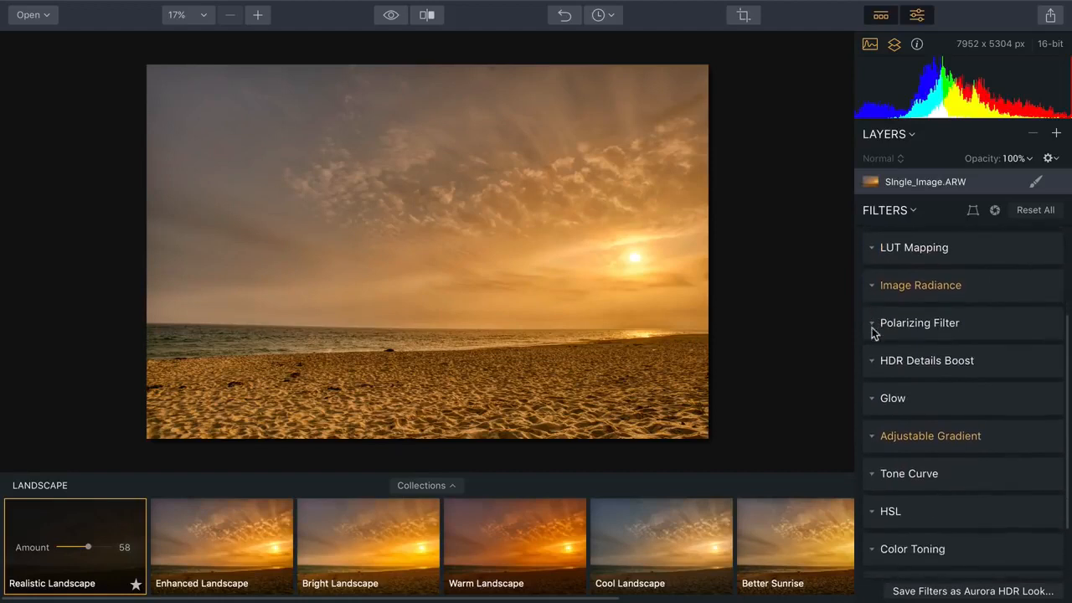
left_click(872, 435)
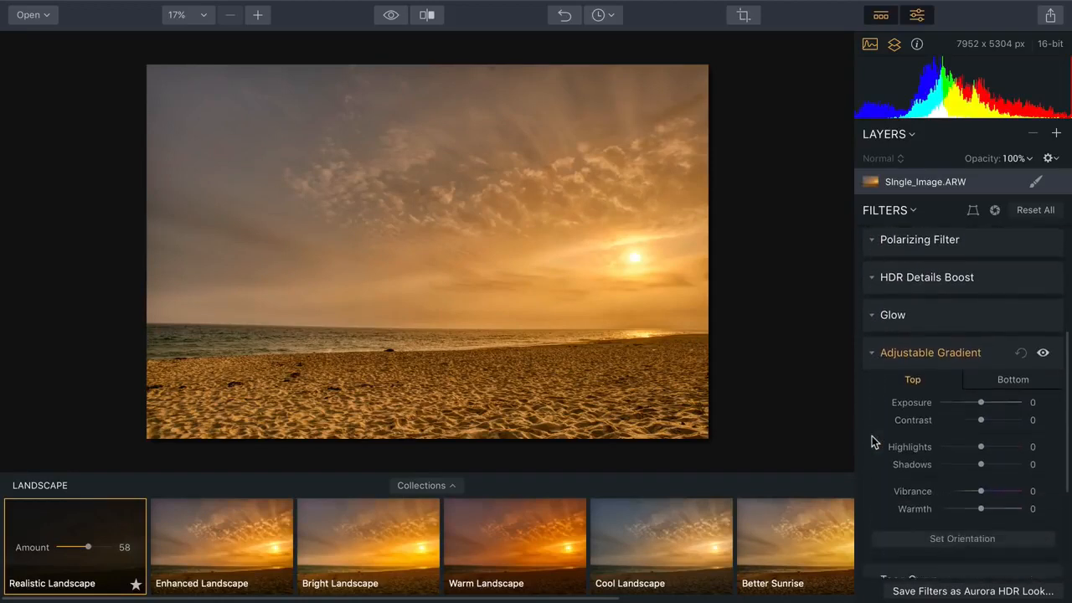
left_click(922, 420)
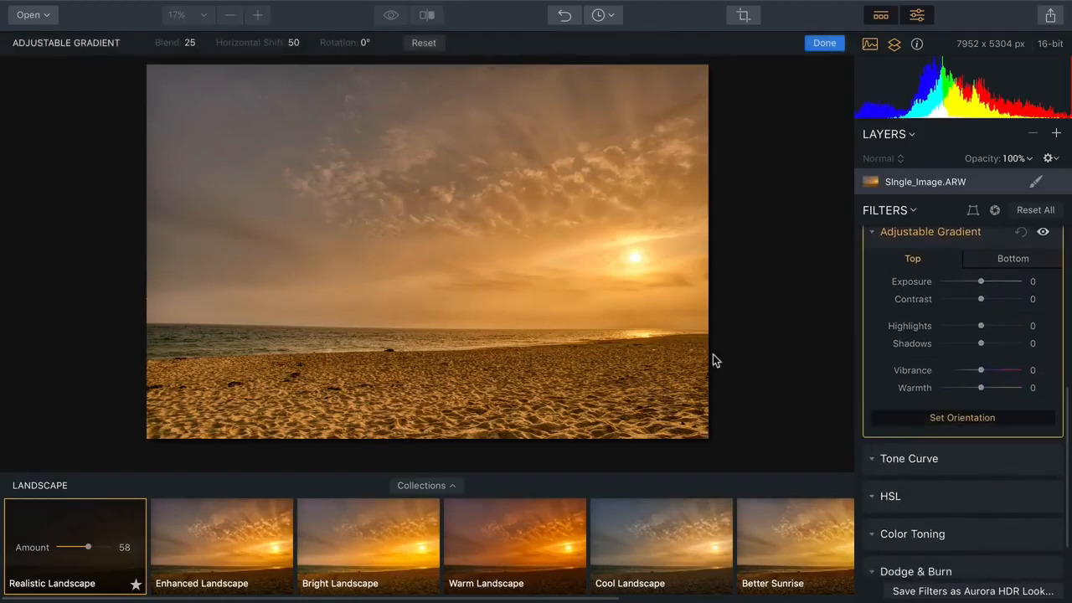
left_click_drag(426, 251, 424, 329)
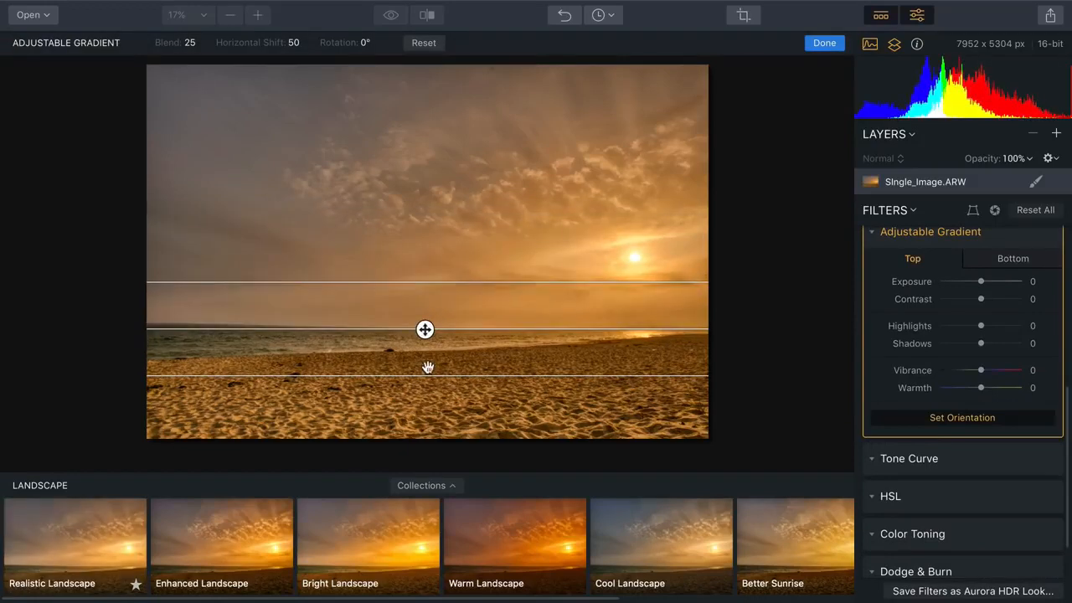
left_click_drag(426, 375, 428, 442)
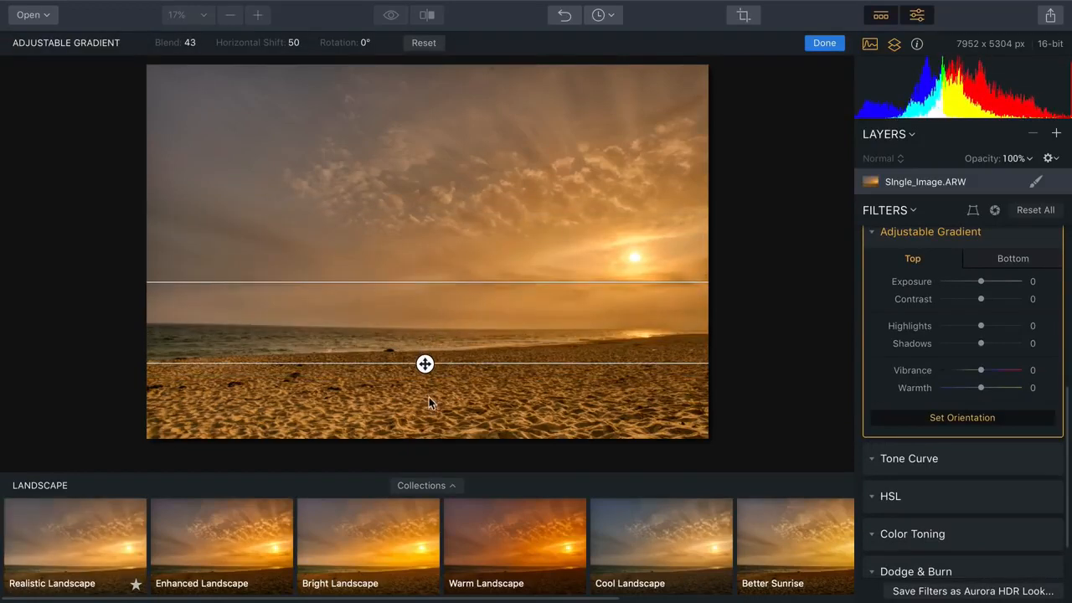
left_click_drag(423, 281, 415, 216)
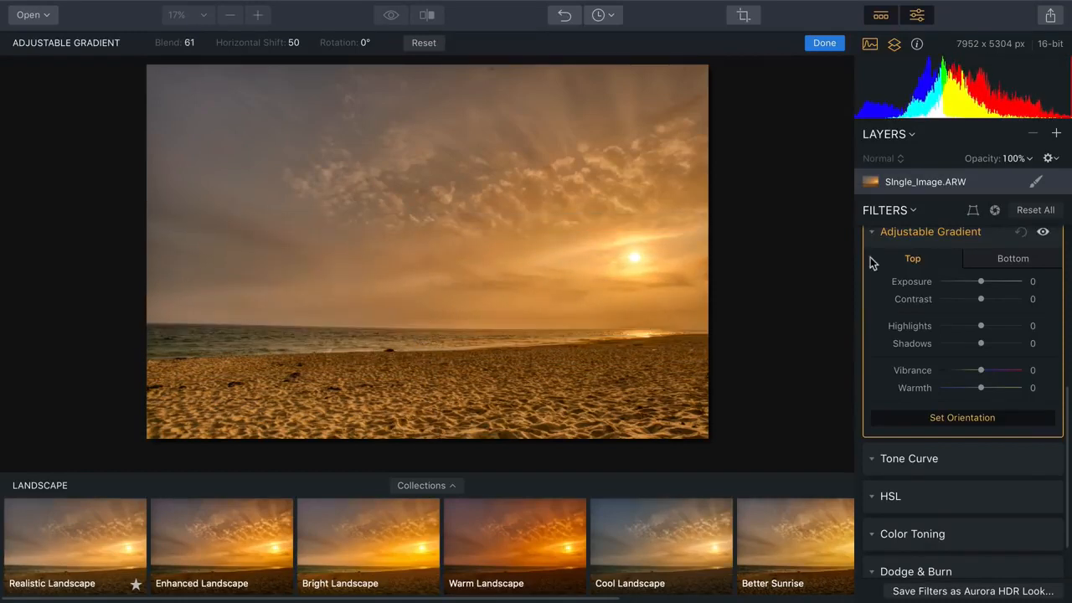
Step: Set the top gradient's exposure to -14 and cool its warmth, shifting the gradient slightly to a horizontal shift of 49
mouse_move(981, 283)
left_mouse_down()
mouse_move(958, 283)
mouse_move(976, 285)
left_mouse_up()
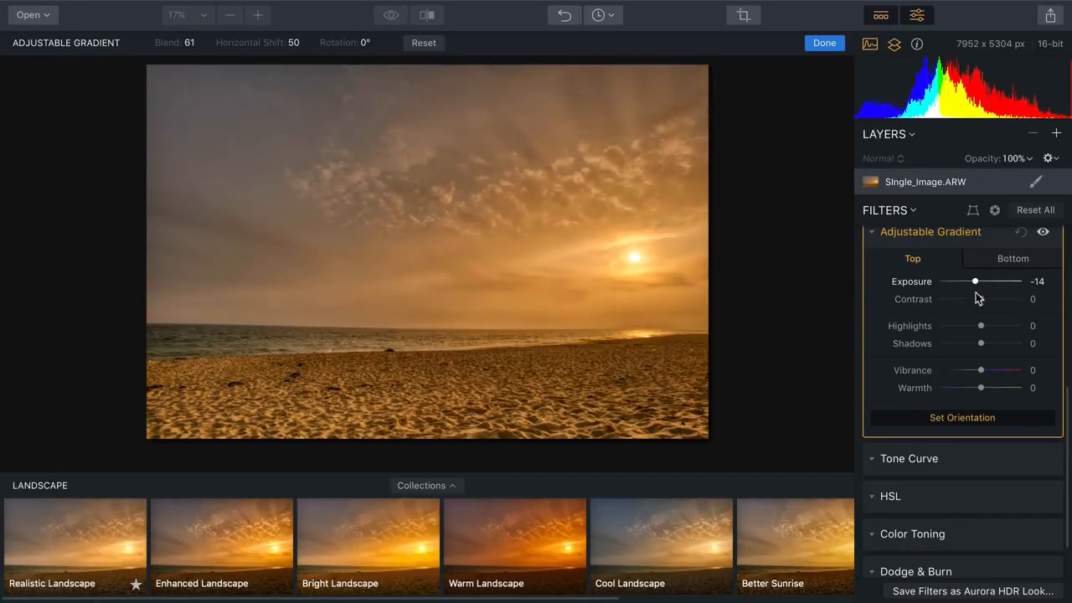
mouse_move(424, 330)
left_click_drag(425, 329, 421, 295)
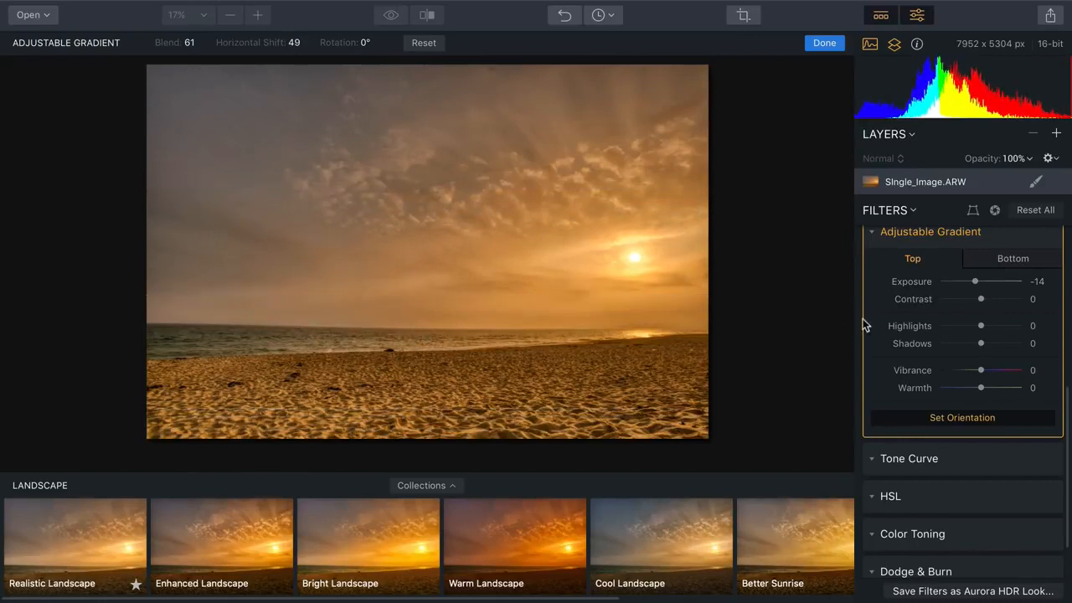
left_click_drag(981, 370, 954, 394)
left_click(922, 232)
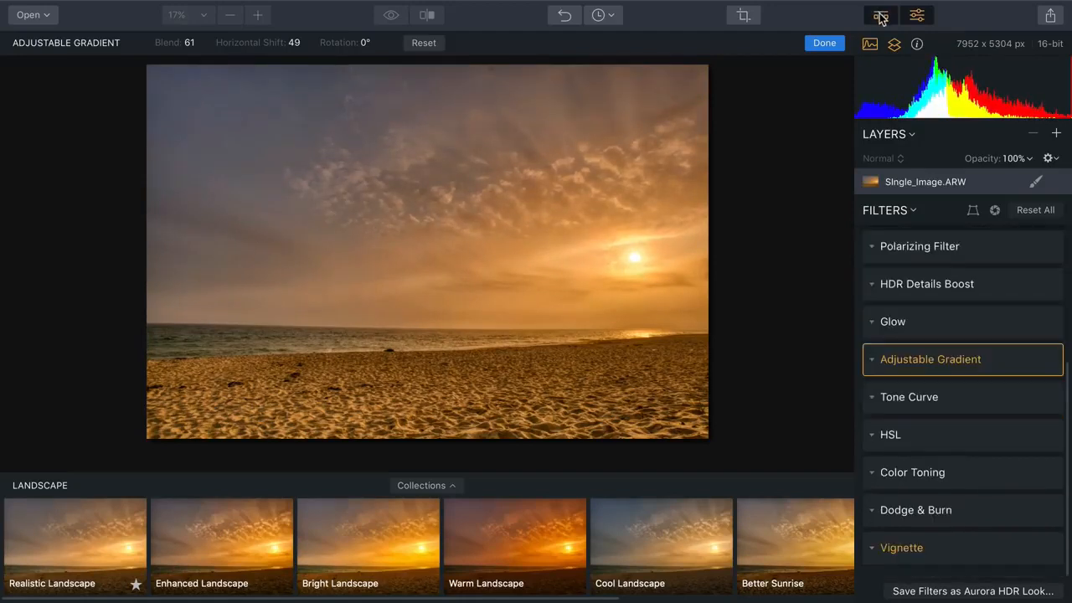
Step: Hide the looks strip and raise the HDR Smart Structure amount to 73 in HDR Enhance
left_click(880, 16)
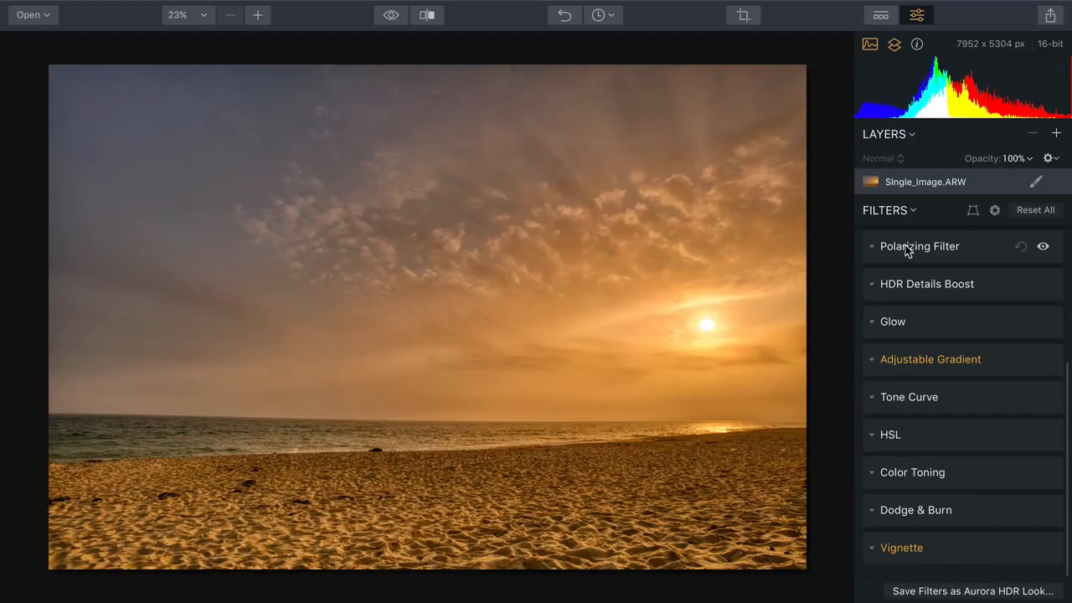
scroll(909, 312, "up", 4)
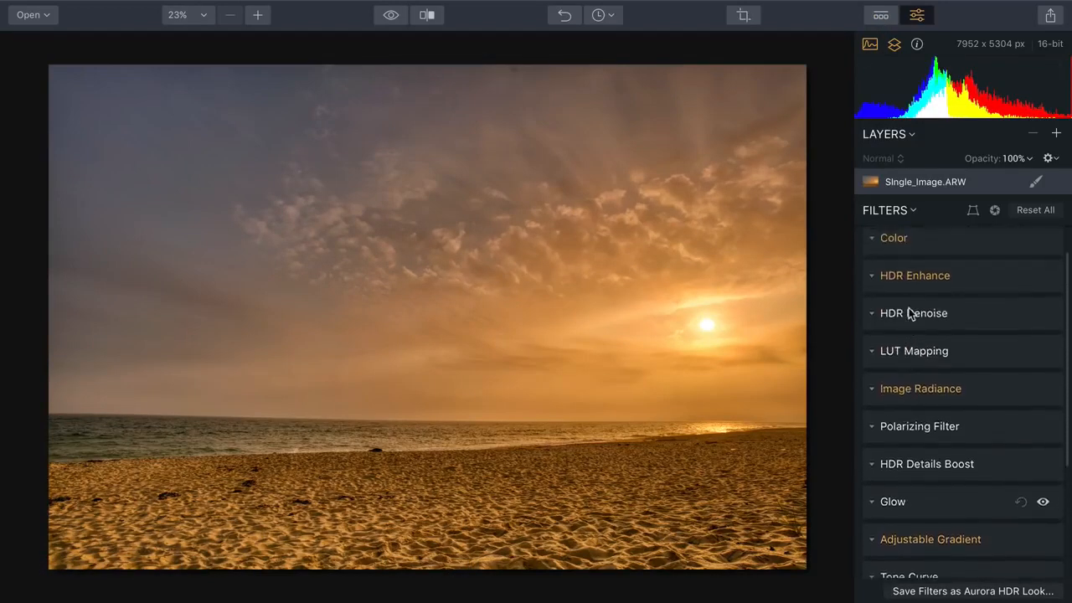
scroll(909, 312, "up", 1)
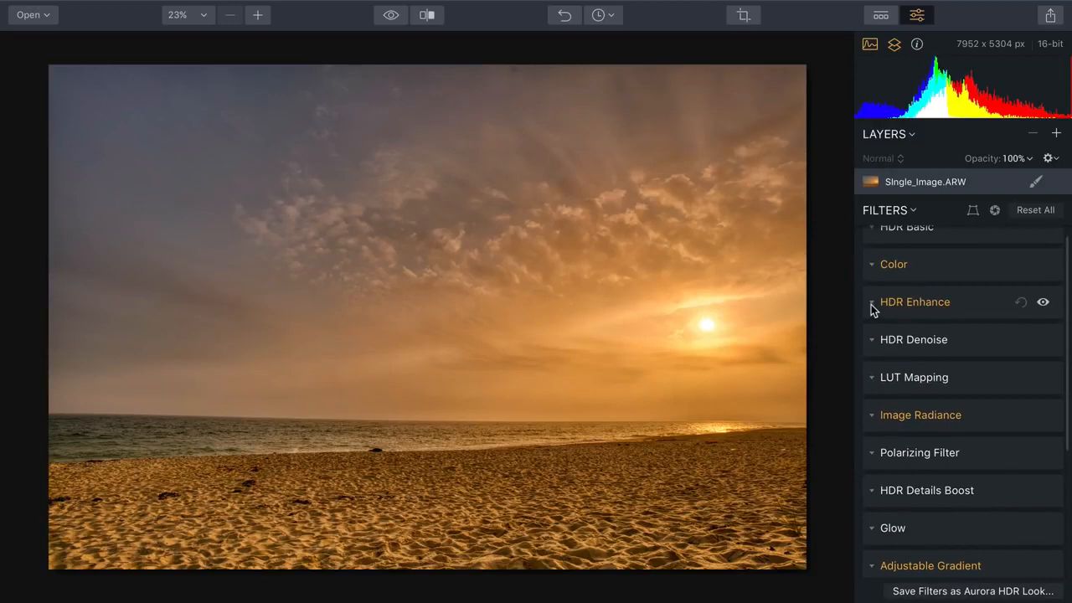
left_click(871, 306)
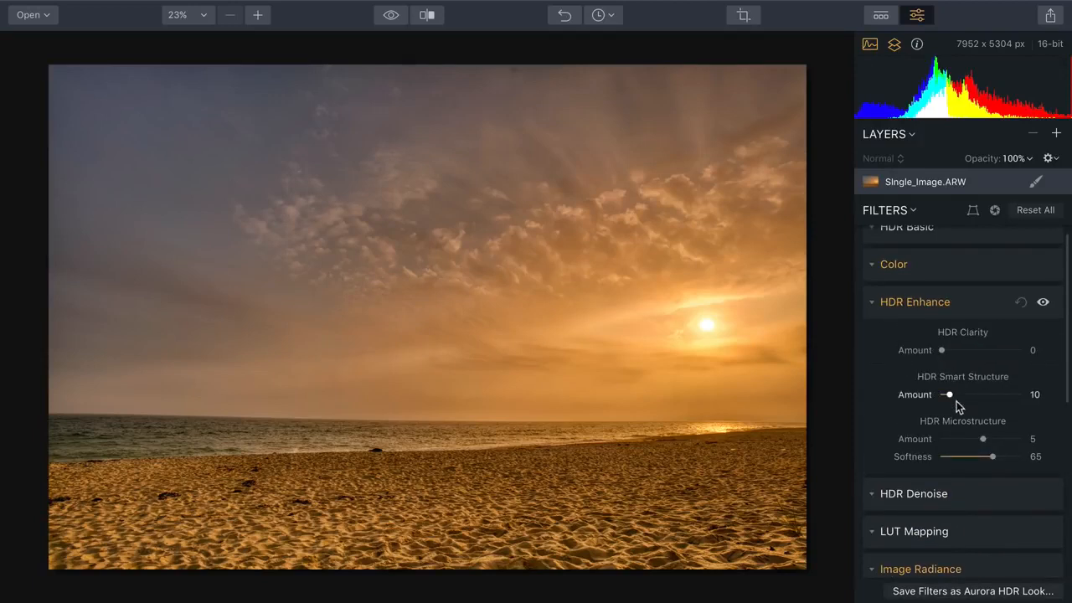
left_click_drag(949, 391, 1009, 400)
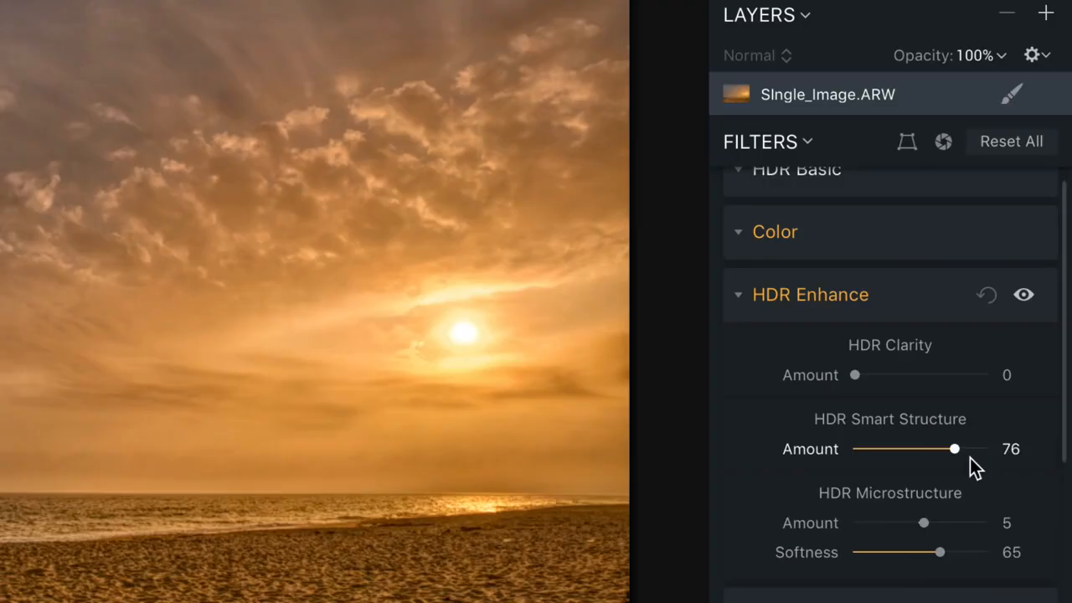
mouse_move(970, 458)
left_mouse_down()
mouse_move(825, 461)
mouse_move(959, 460)
left_mouse_up()
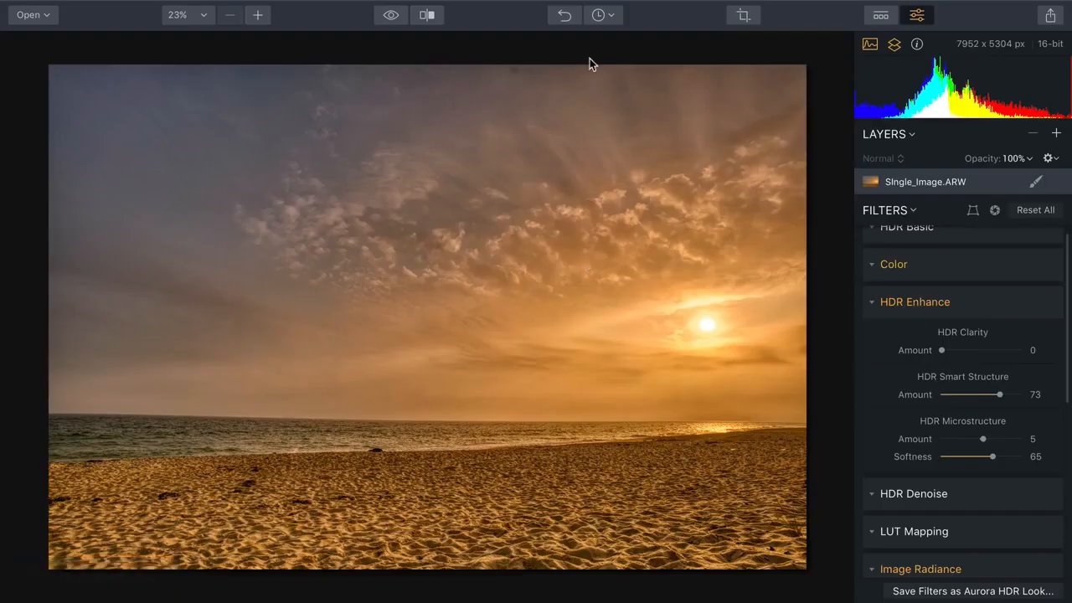
Step: Compare the edited beach photo with its original version, and collapse the HDR Enhance filter
left_click(391, 15)
left_click(394, 14)
left_click(870, 306)
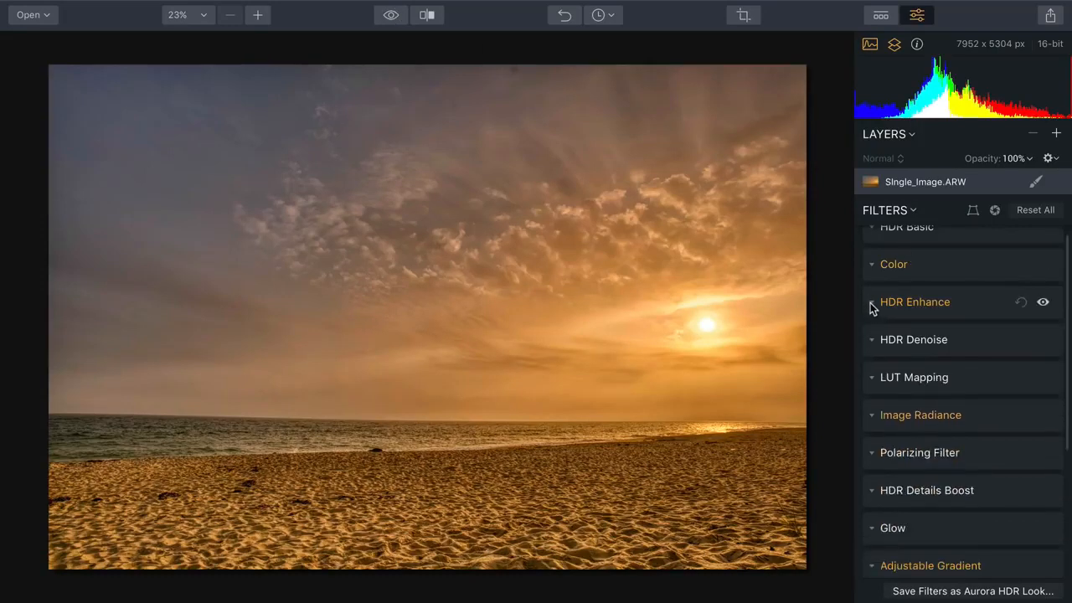
Step: Raise the orange saturation to 15 in the HSL filter
scroll(870, 306, "down", 5)
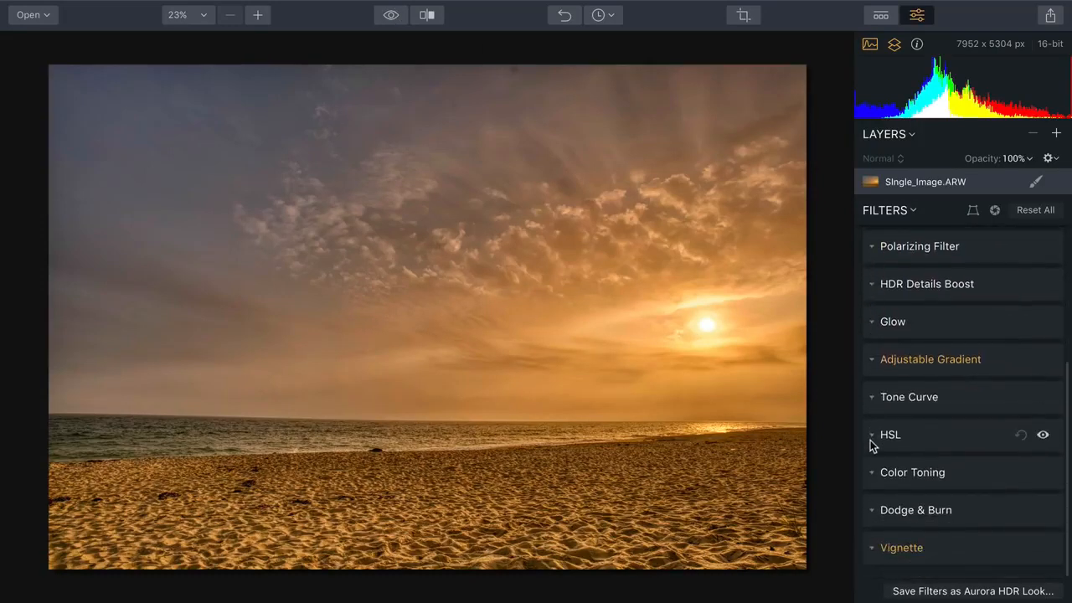
left_click(871, 435)
scroll(947, 426, "down", 4)
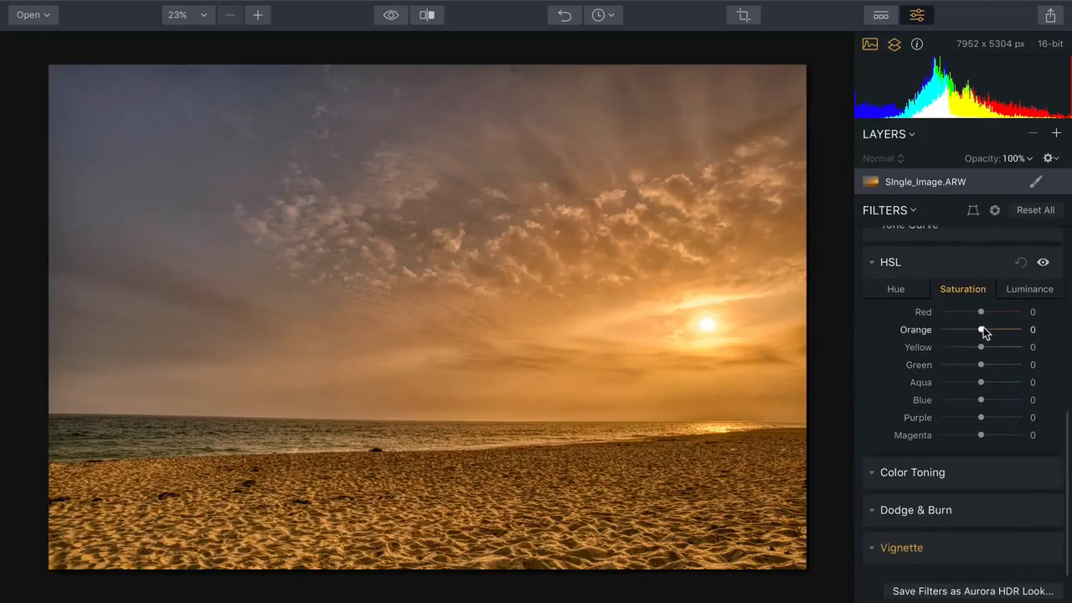
mouse_move(981, 329)
left_mouse_down()
mouse_move(1019, 332)
mouse_move(966, 339)
mouse_move(991, 342)
left_mouse_up()
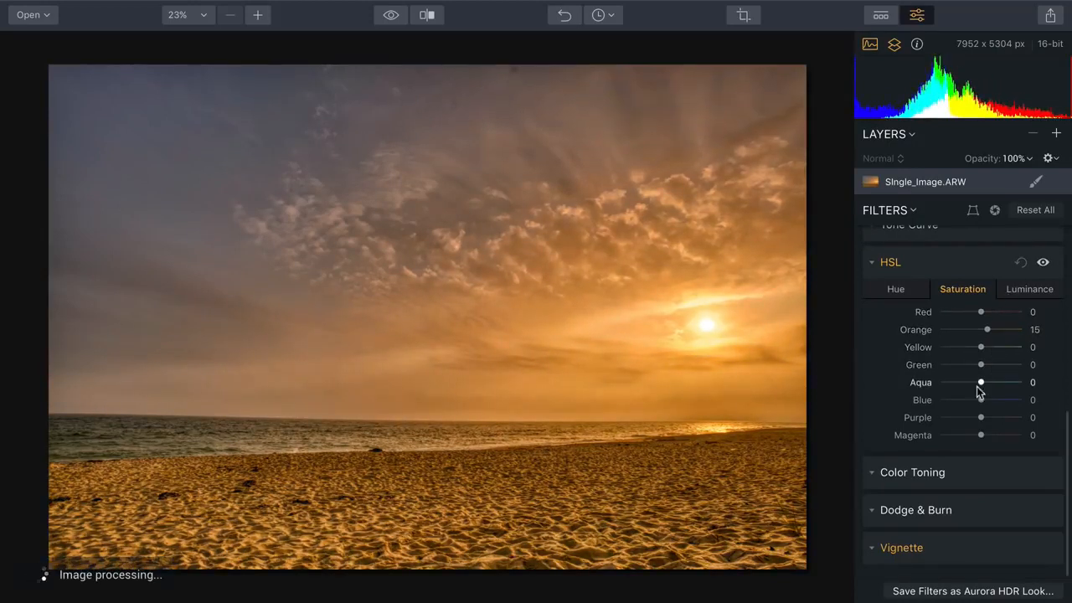
Step: In HSL, set the hue of aqua to 42 and blue to -58, and the luminance of aqua to -76 and blue to -42
left_click_drag(980, 401, 954, 414)
left_click(902, 290)
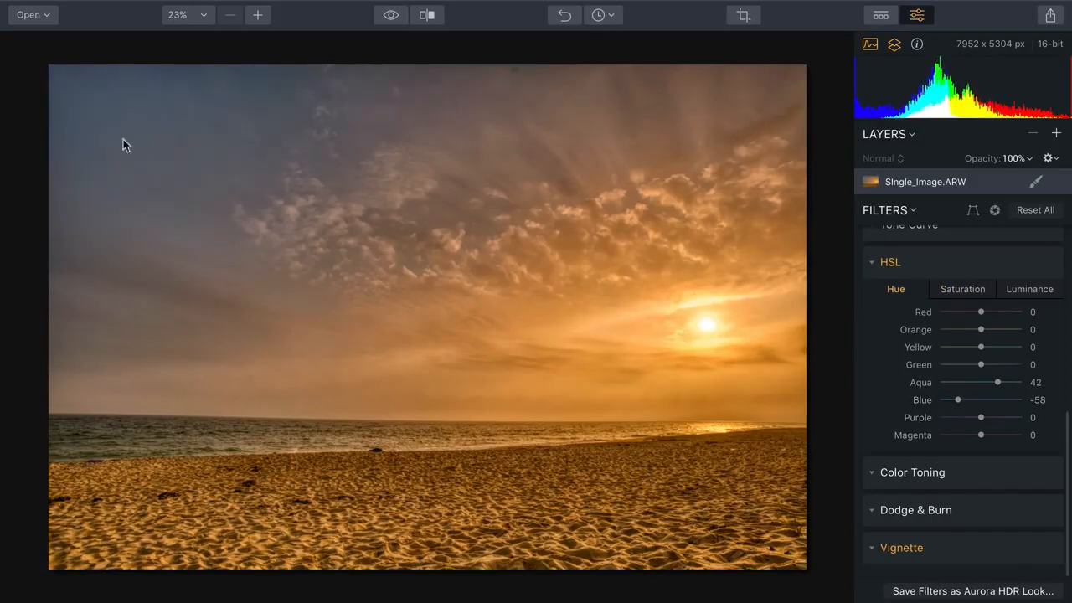
left_click(1029, 294)
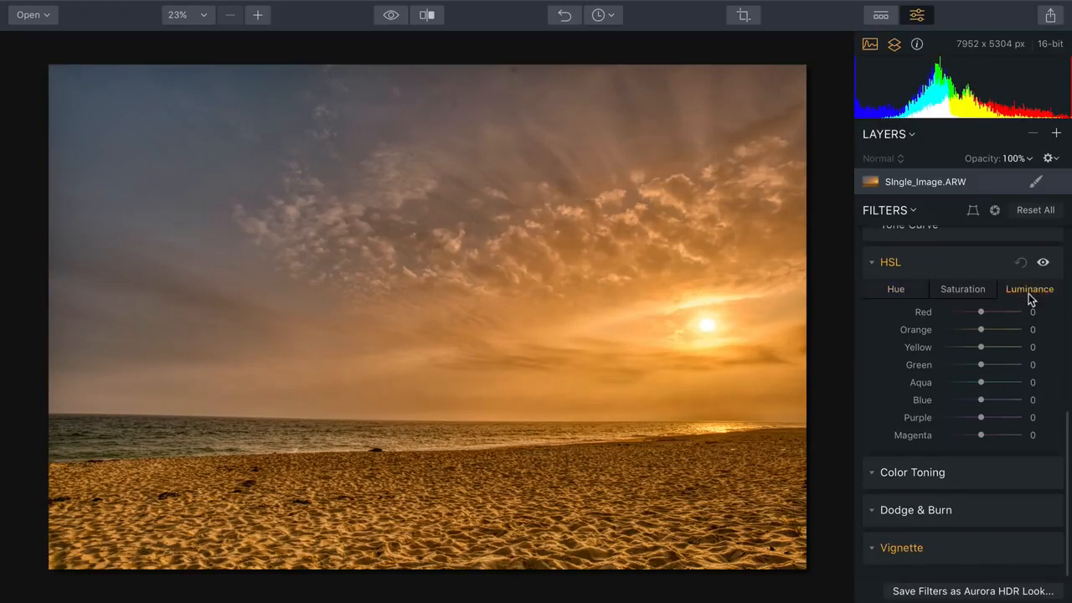
left_click_drag(984, 388, 962, 410)
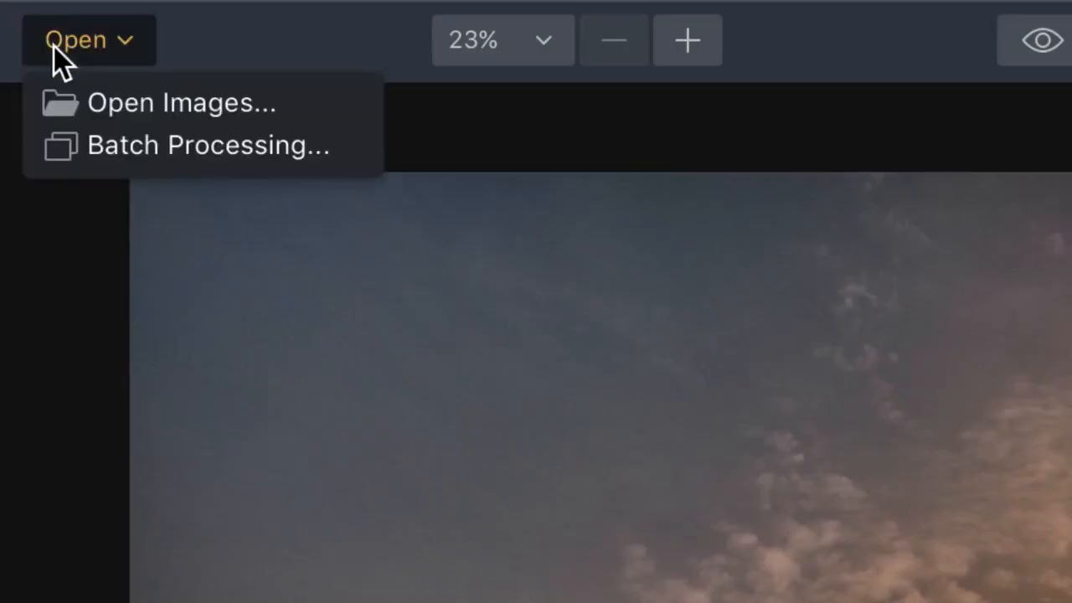
Step: Open the portrait .nef raw file without saving the beach photo's changes, and create an HDR image from it
left_click(96, 103)
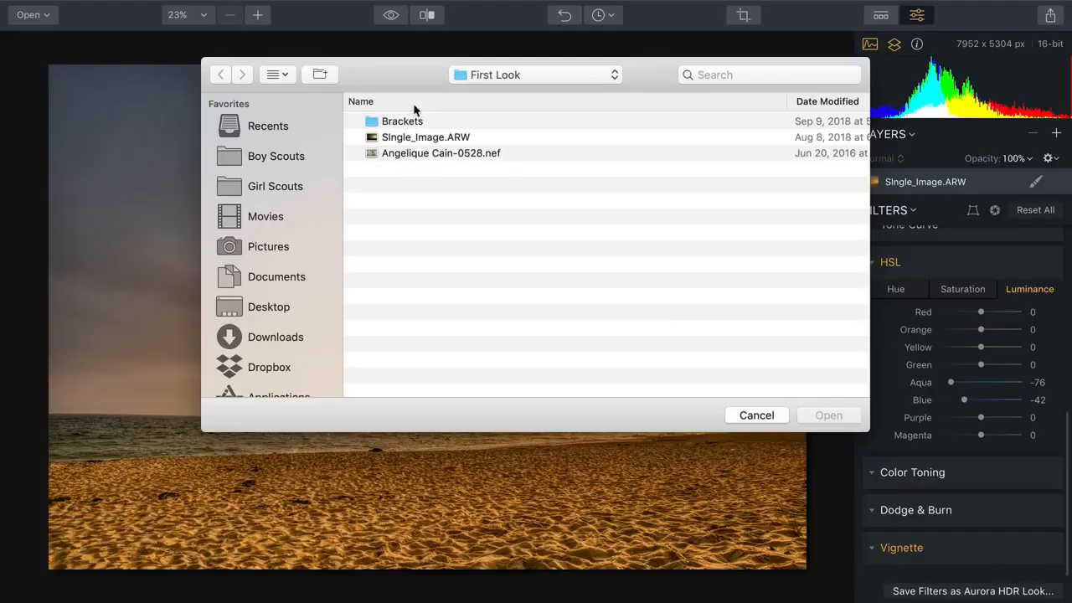
left_click(414, 154)
double_click(414, 153)
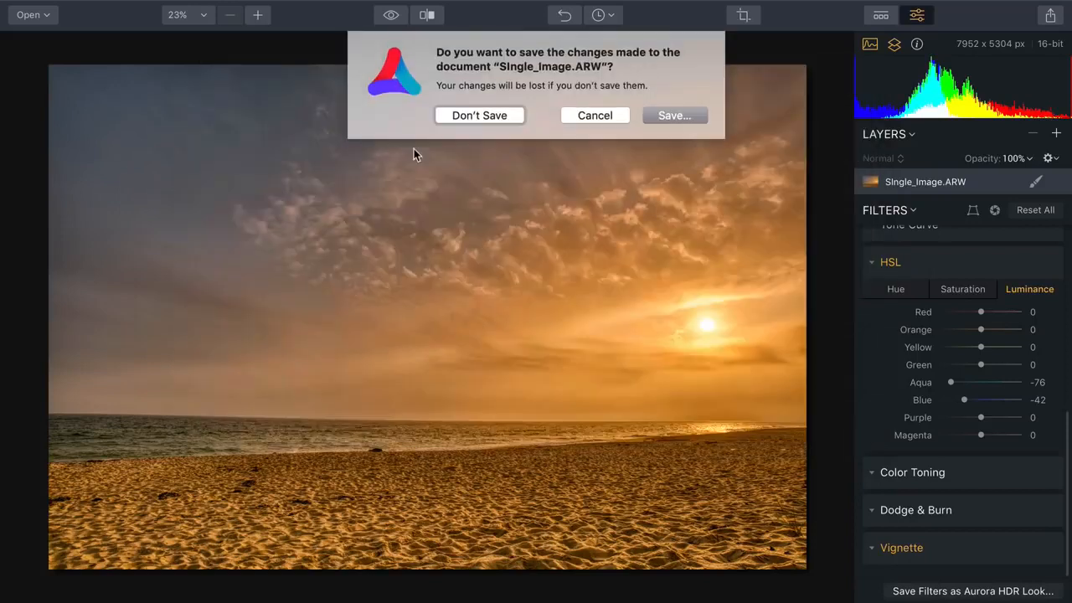
left_click(484, 115)
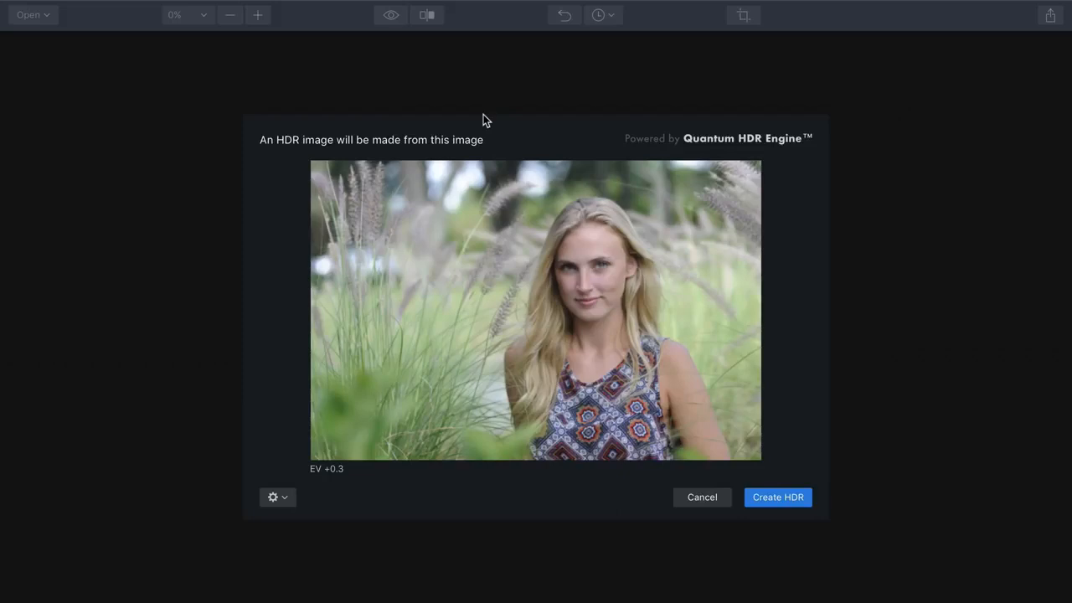
left_click(782, 500)
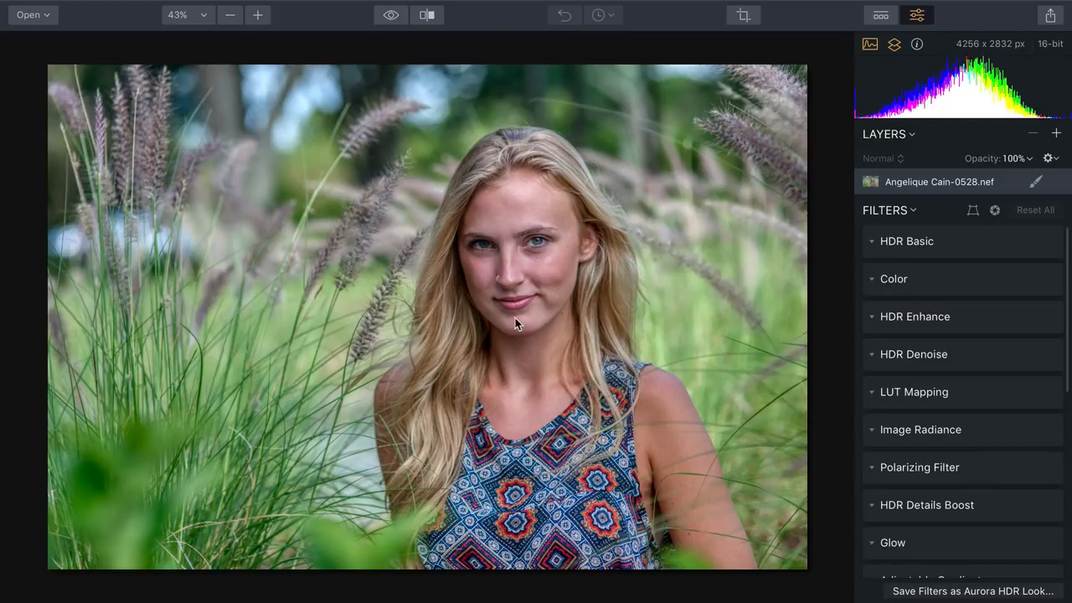
Step: Lower the HDR Microstructure amount to -76 in HDR Enhance, and collapse the filter
scroll(910, 354, "down", 1)
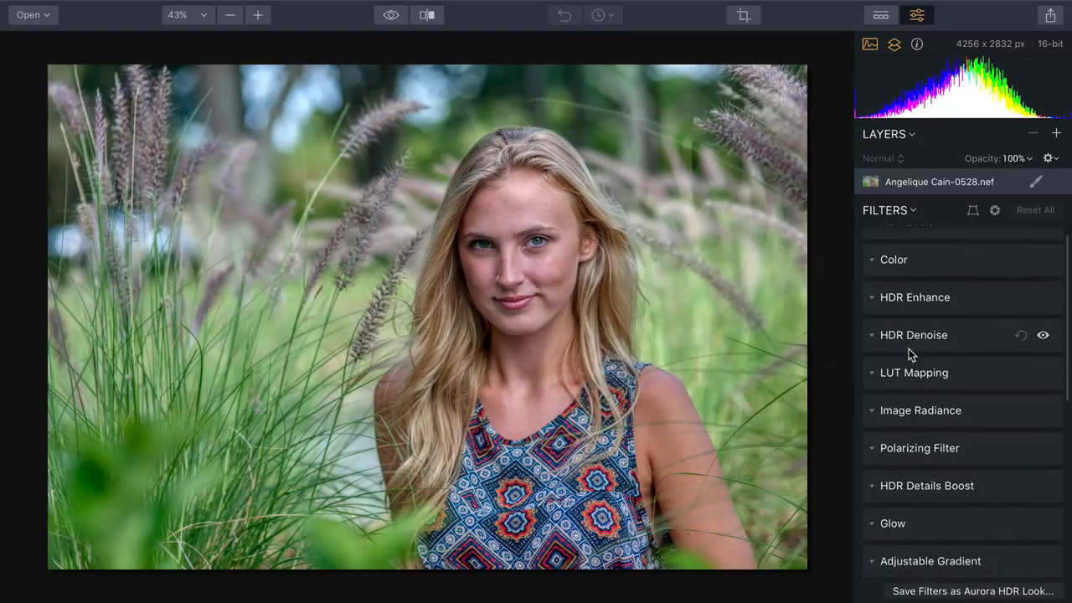
left_click(874, 299)
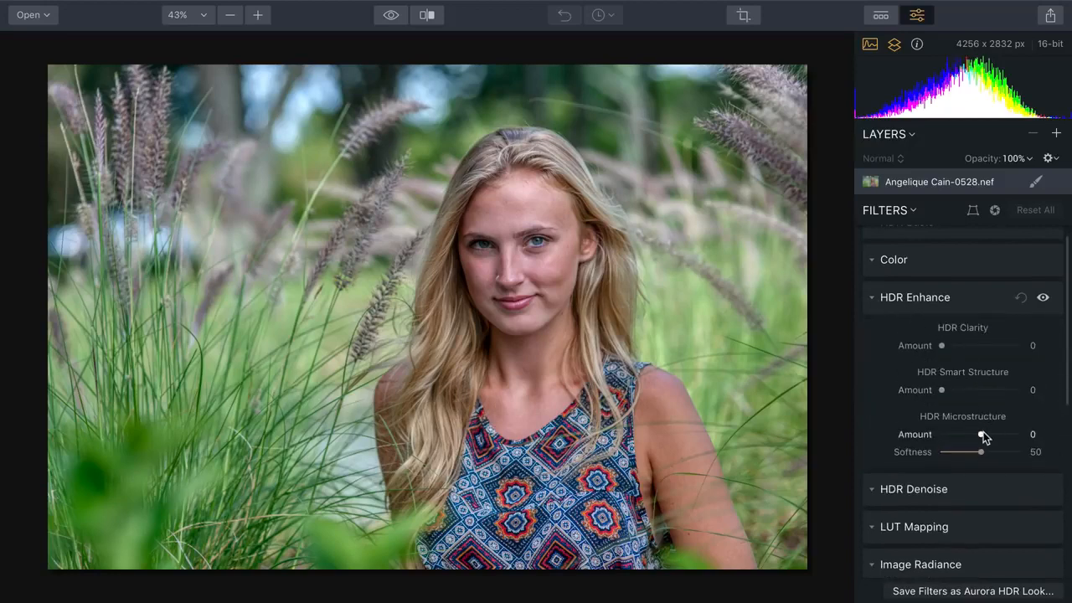
left_click_drag(982, 431, 978, 431)
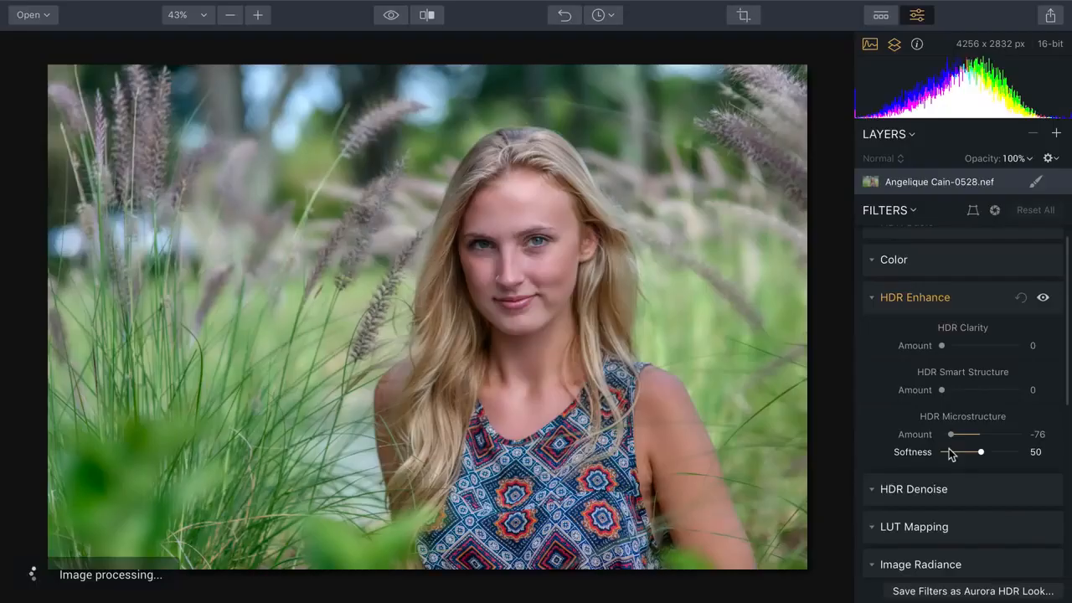
left_click(873, 300)
Step: In the Color filter, set saturation to -14, vibrance to 12 and color contrast to 21, and collapse the filter
scroll(872, 300, "up", 1)
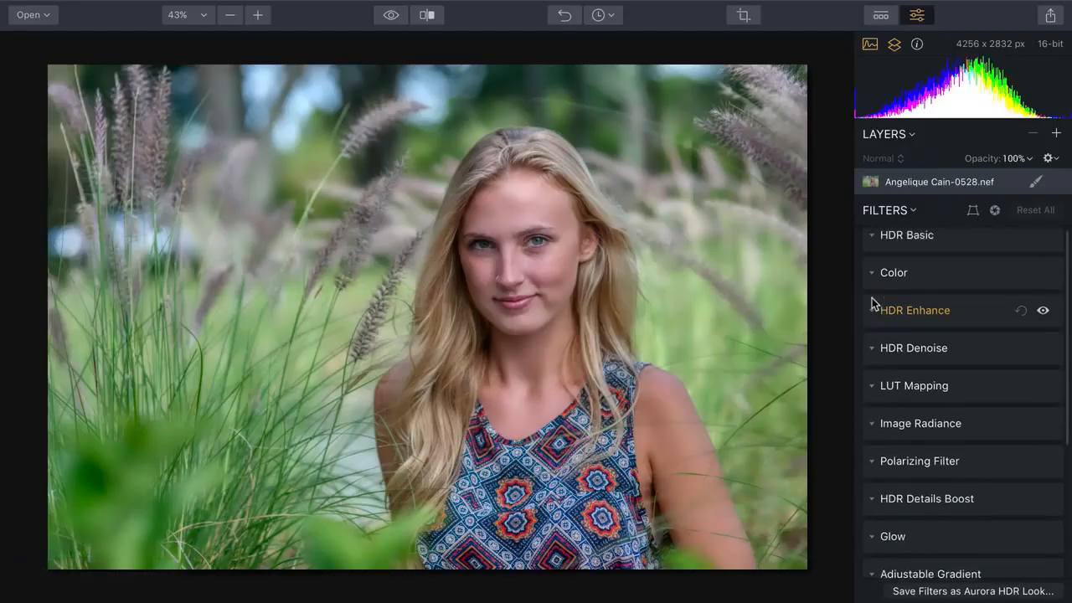
left_click(872, 282)
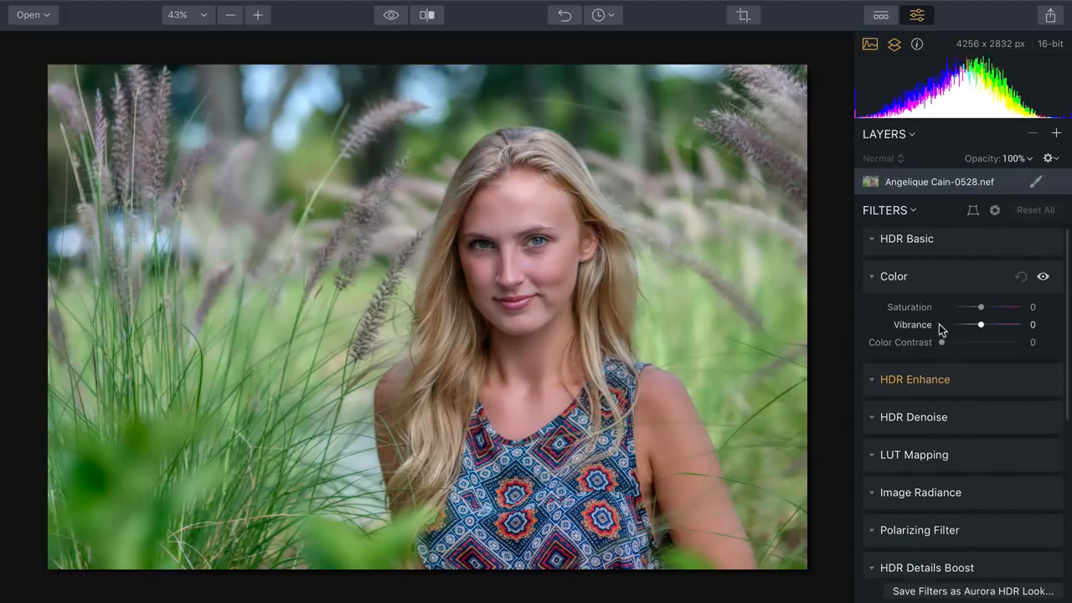
mouse_move(979, 326)
left_mouse_down()
mouse_move(960, 327)
mouse_move(985, 327)
mouse_move(971, 309)
left_mouse_up()
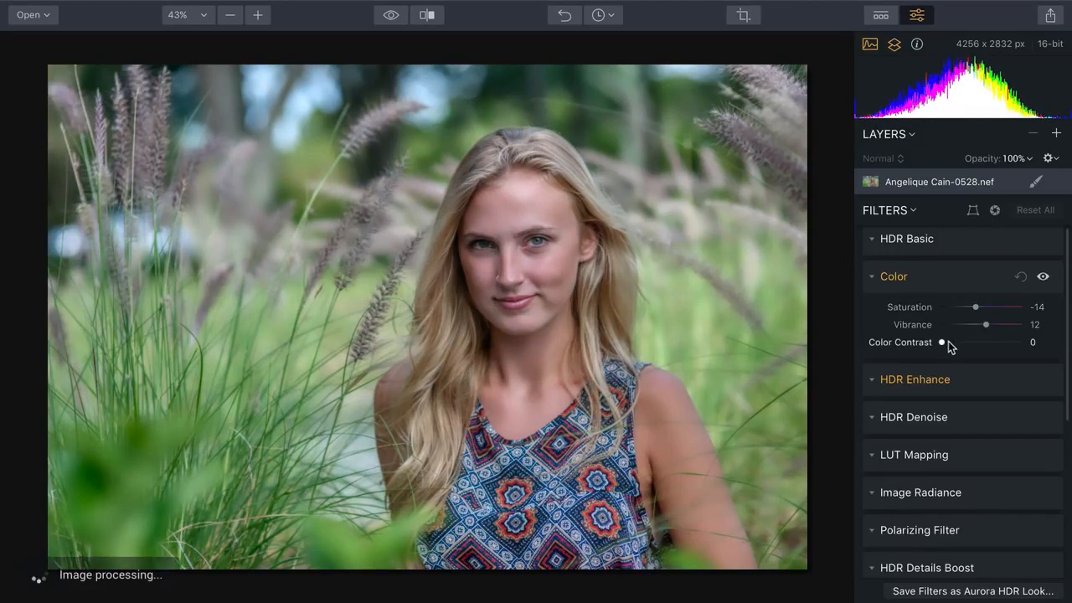
left_click_drag(944, 344, 957, 347)
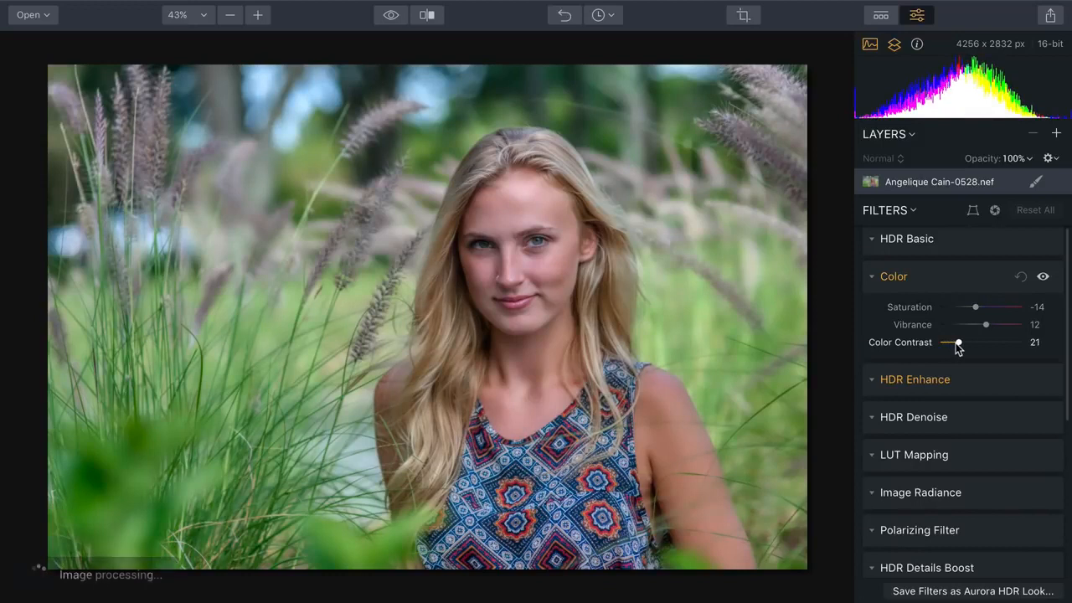
left_click(873, 280)
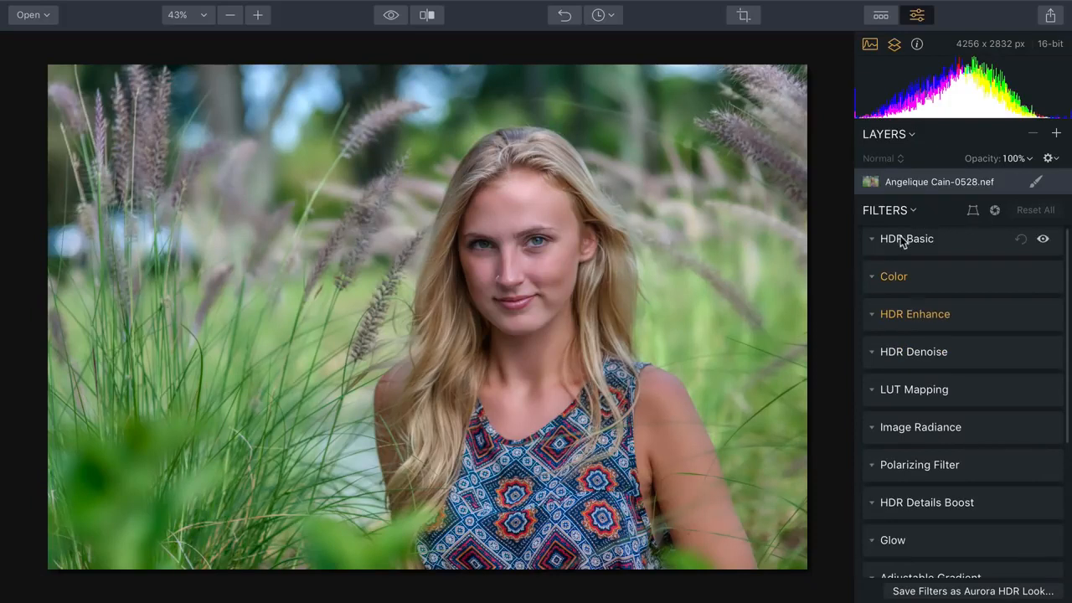
Step: Raise Smart Tone slightly in HDR Basic to brighten the portrait, and collapse the filter
left_click(872, 240)
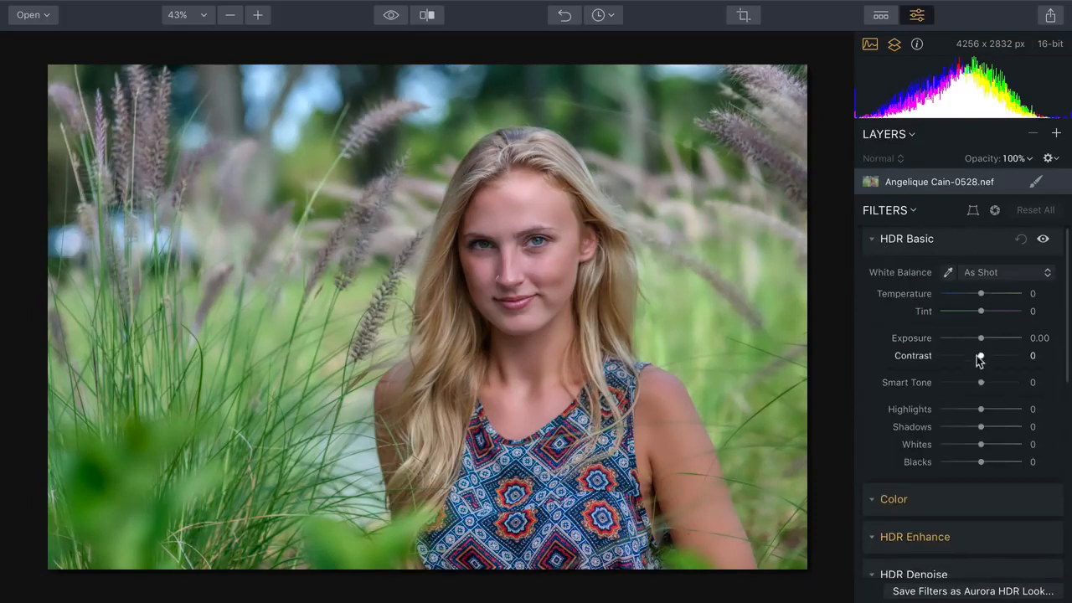
mouse_move(981, 381)
left_mouse_down()
mouse_move(940, 387)
mouse_move(1005, 385)
mouse_move(975, 388)
mouse_move(1003, 385)
mouse_move(992, 385)
left_mouse_up()
left_click(870, 239)
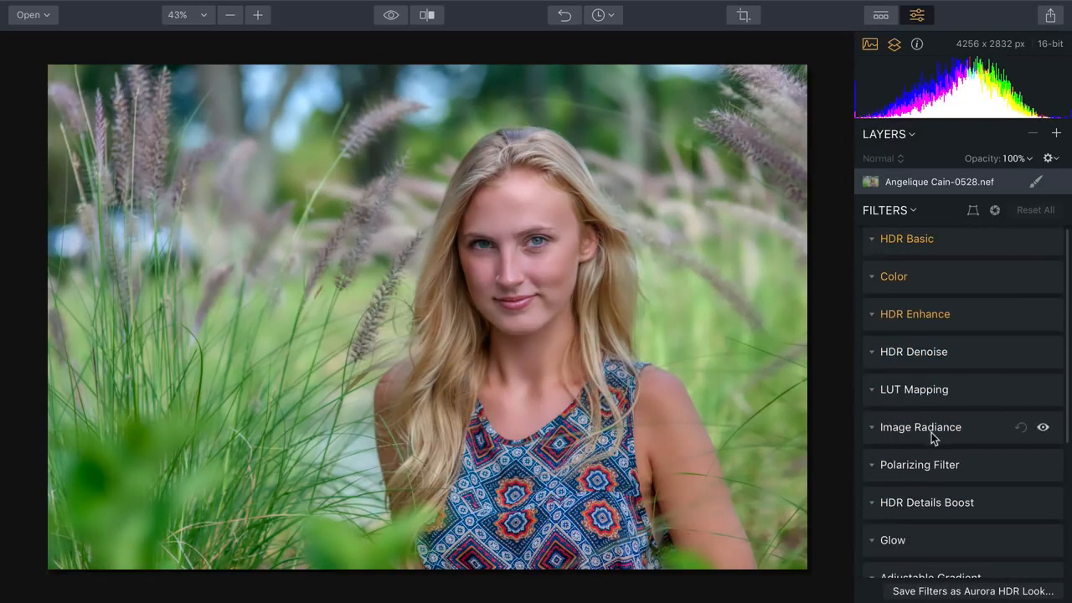
Step: Add a Glow with amount 54, smoothness 58 and brightness 12, and collapse the filter
scroll(932, 437, "down", 3)
scroll(931, 432, "down", 3)
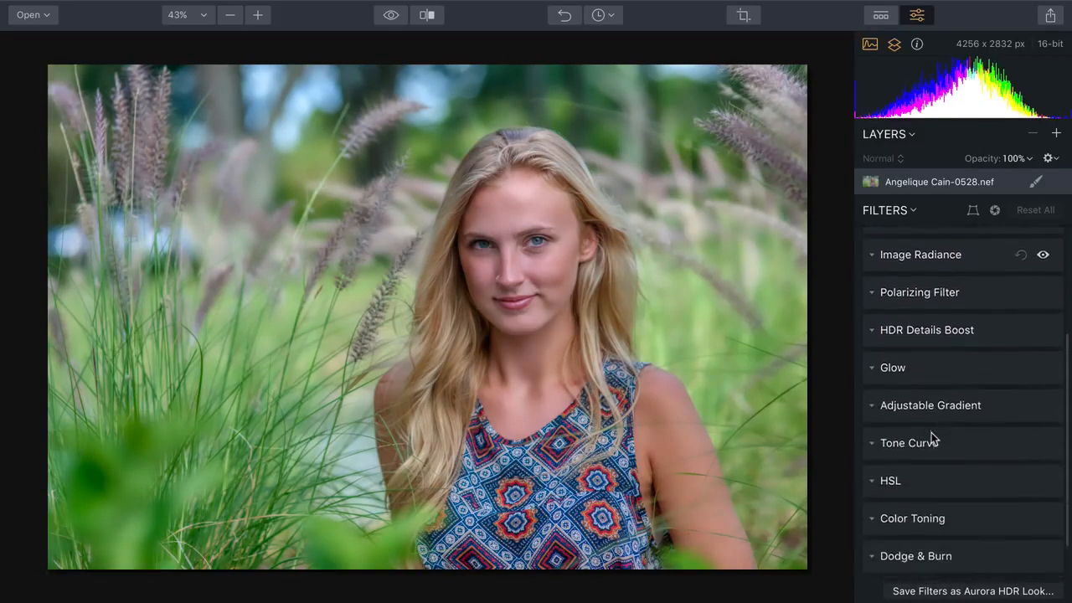
left_click(872, 366)
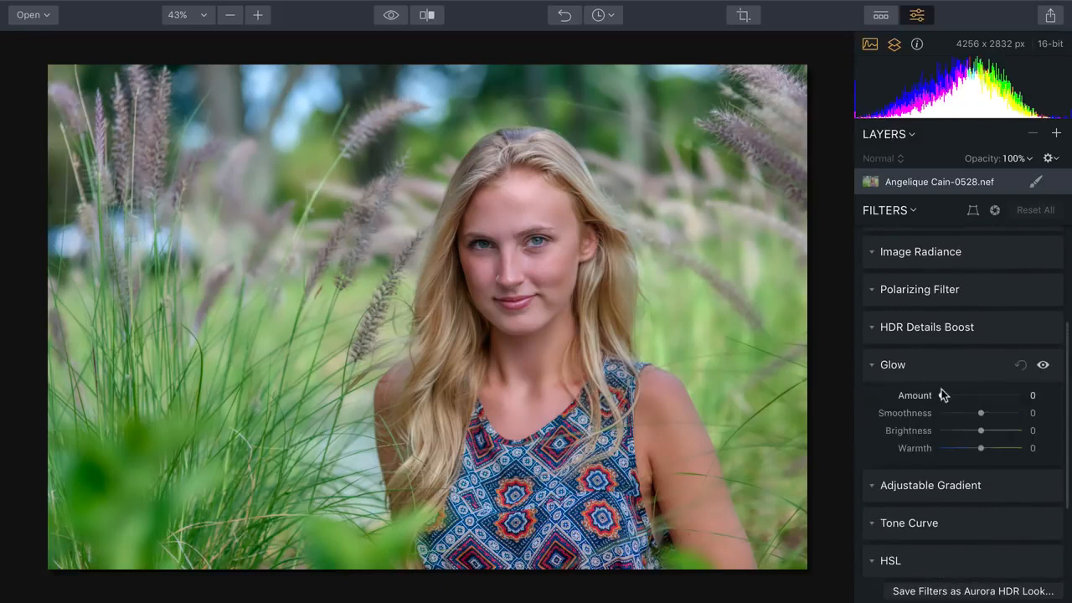
left_click_drag(944, 397, 988, 432)
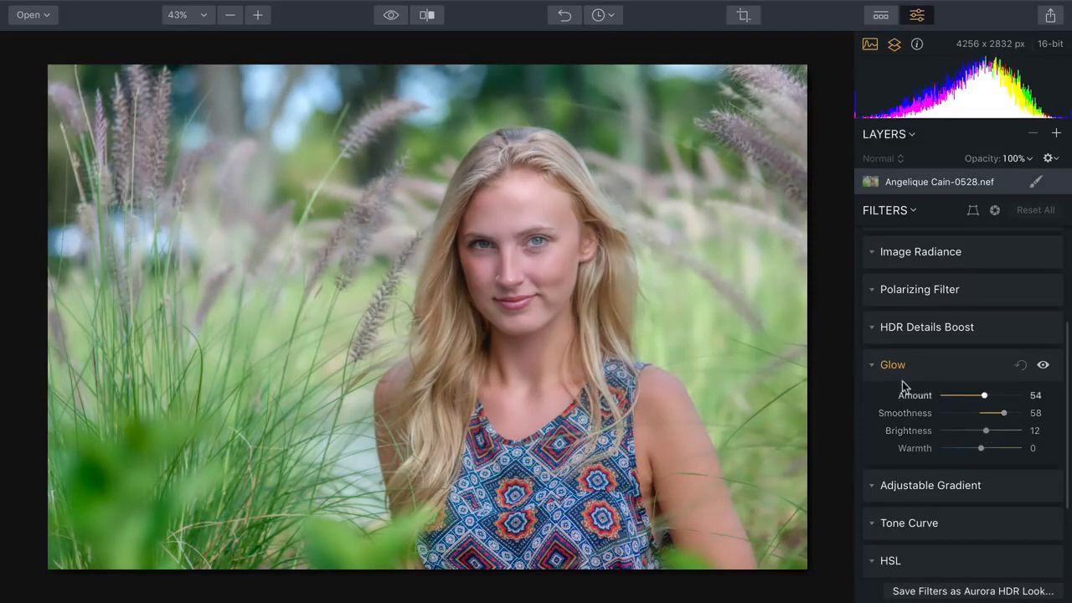
left_click(873, 365)
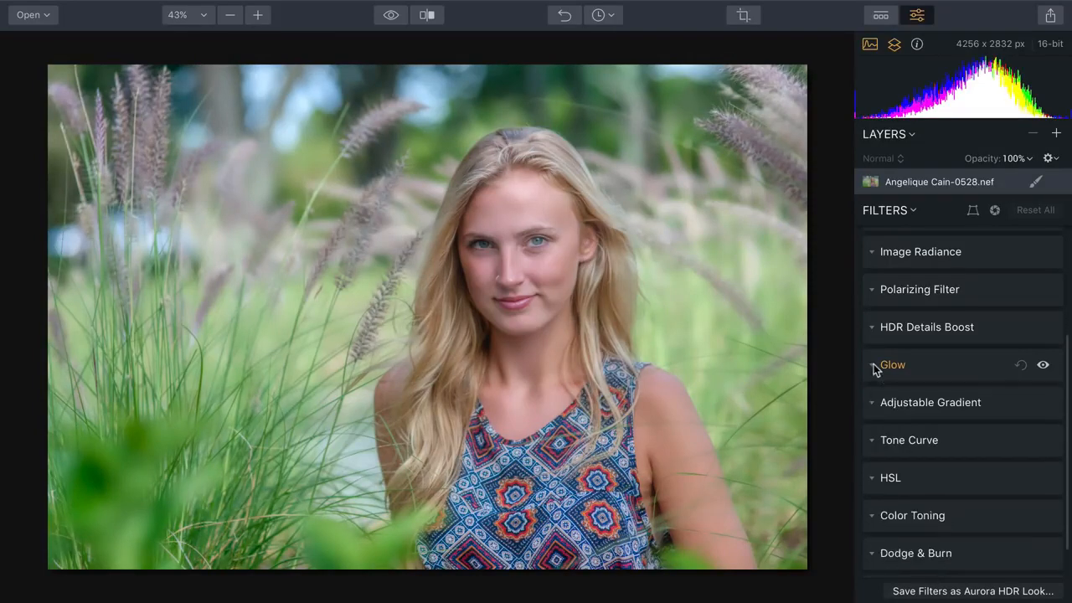
Step: In HSL, lower the luminance of green to -28 and its saturation to -20
left_click(875, 475)
scroll(946, 466, "down", 2)
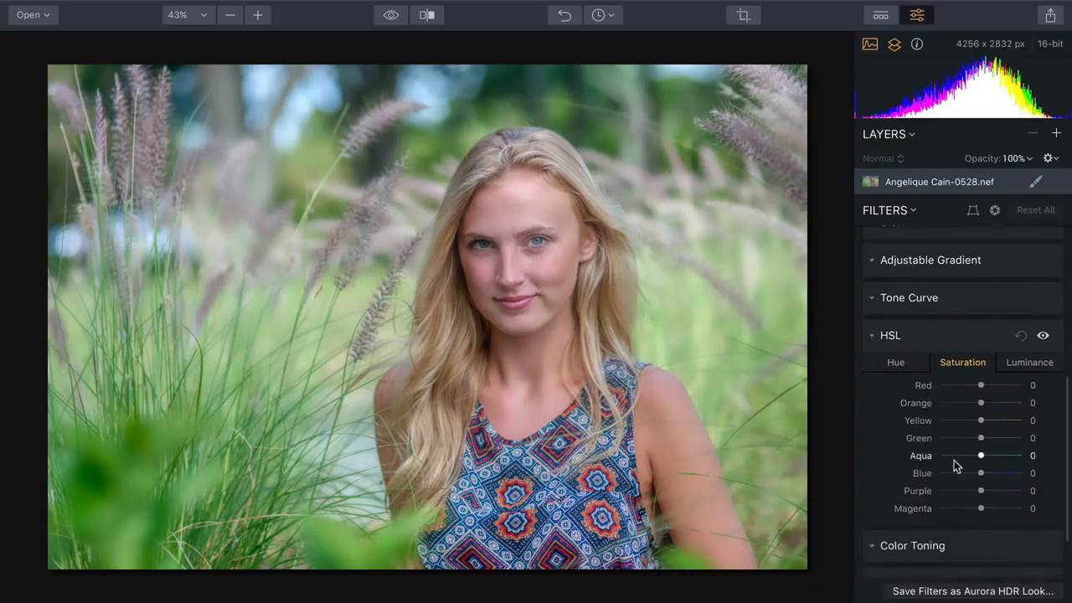
left_click(1019, 363)
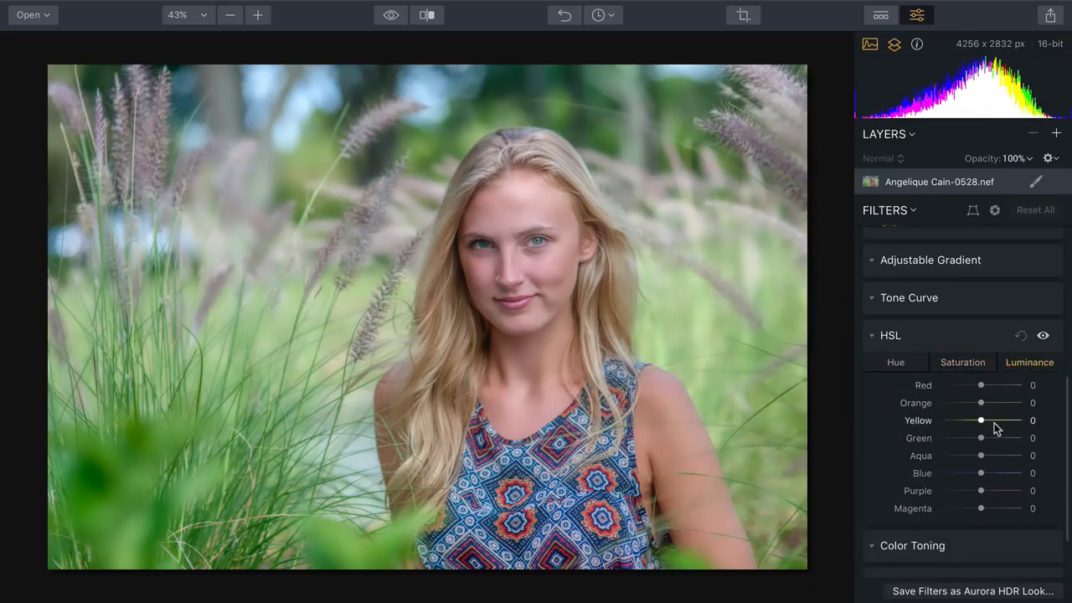
left_click_drag(982, 444, 969, 444)
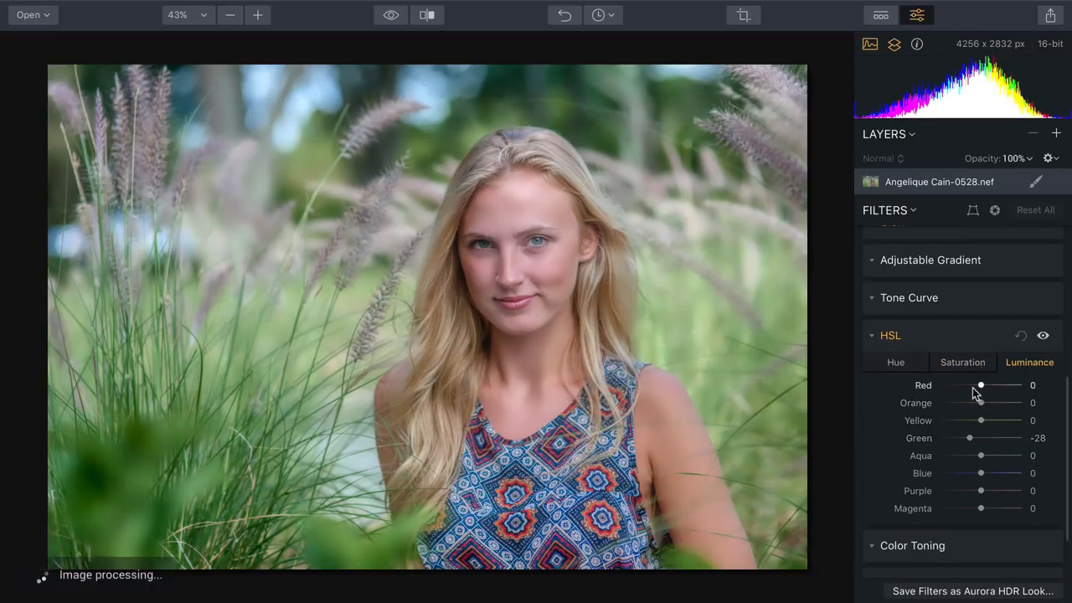
left_click(961, 363)
left_click_drag(975, 442, 973, 444)
Step: Place the centre of the vignette on the woman's face
scroll(973, 444, "down", 3)
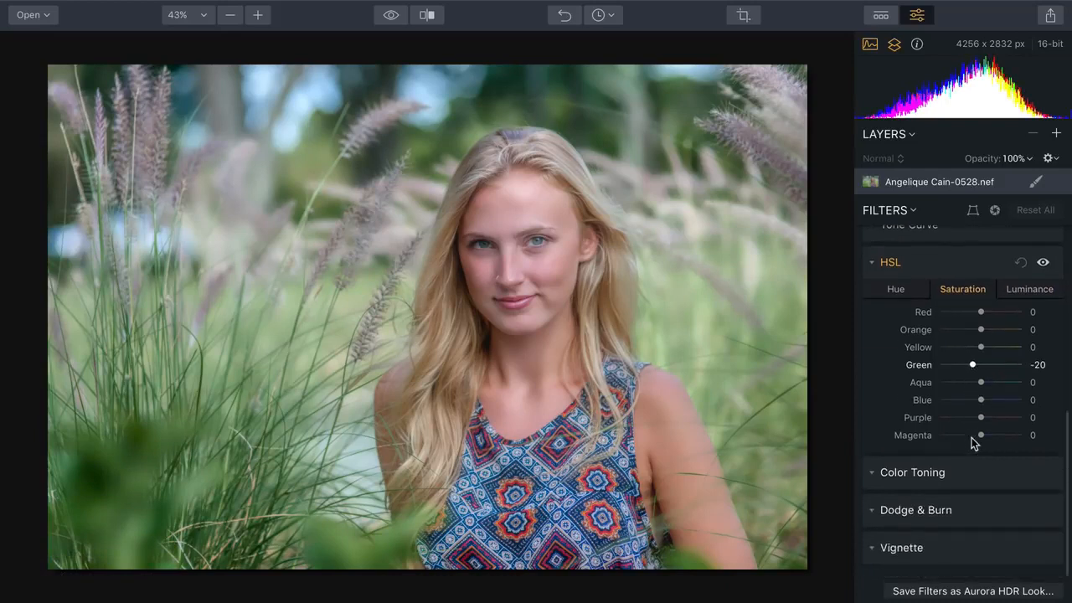
left_click(871, 549)
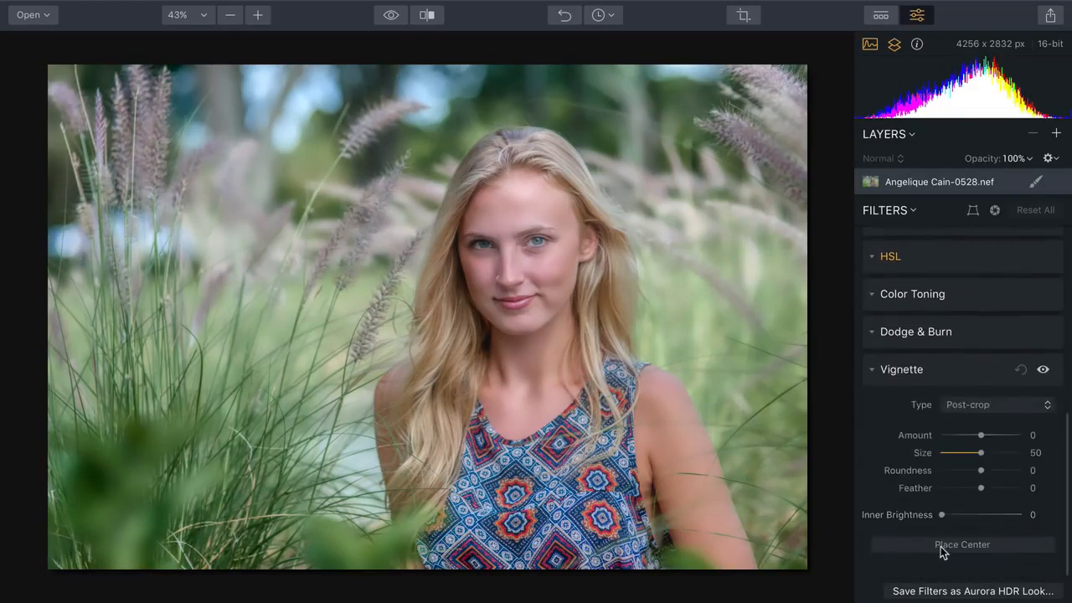
left_click(939, 544)
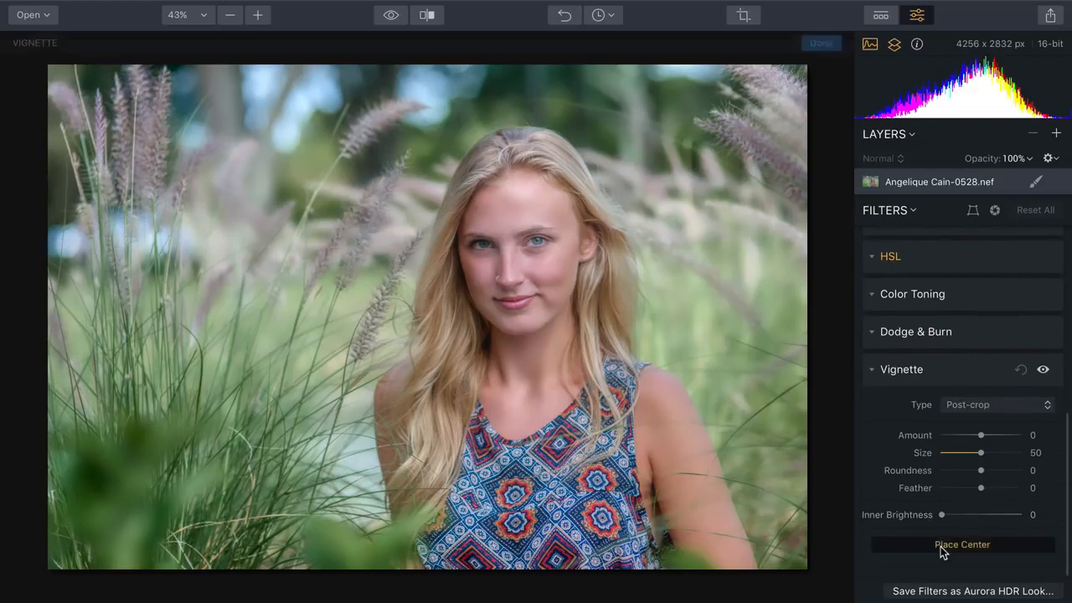
left_click(519, 288)
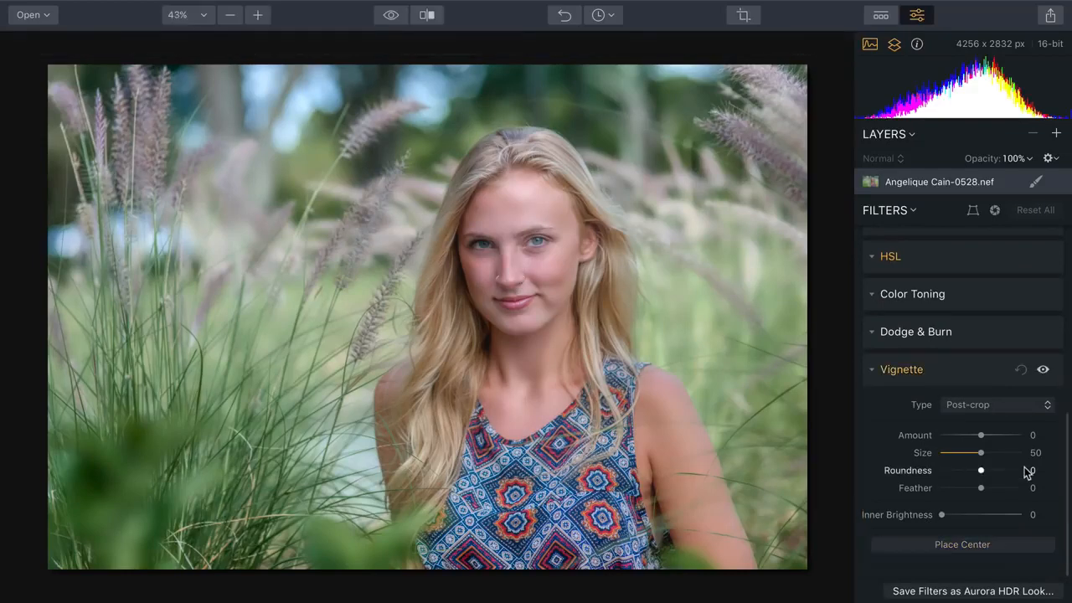
Step: Set the vignette's roundness to 100, feather to 86 and amount to -50
left_click_drag(980, 435, 917, 437)
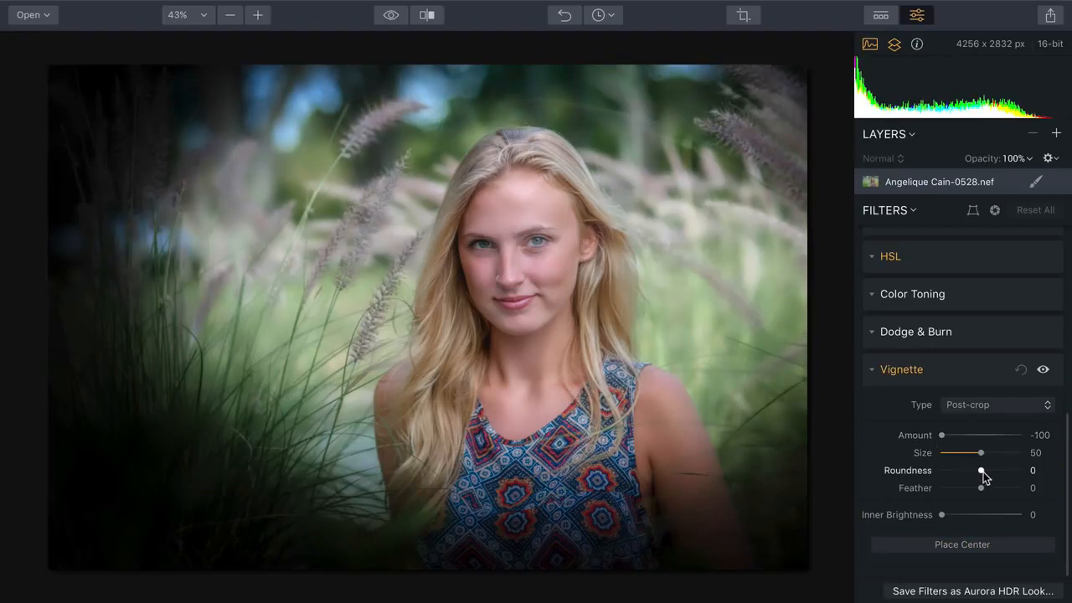
left_click_drag(983, 472, 1014, 488)
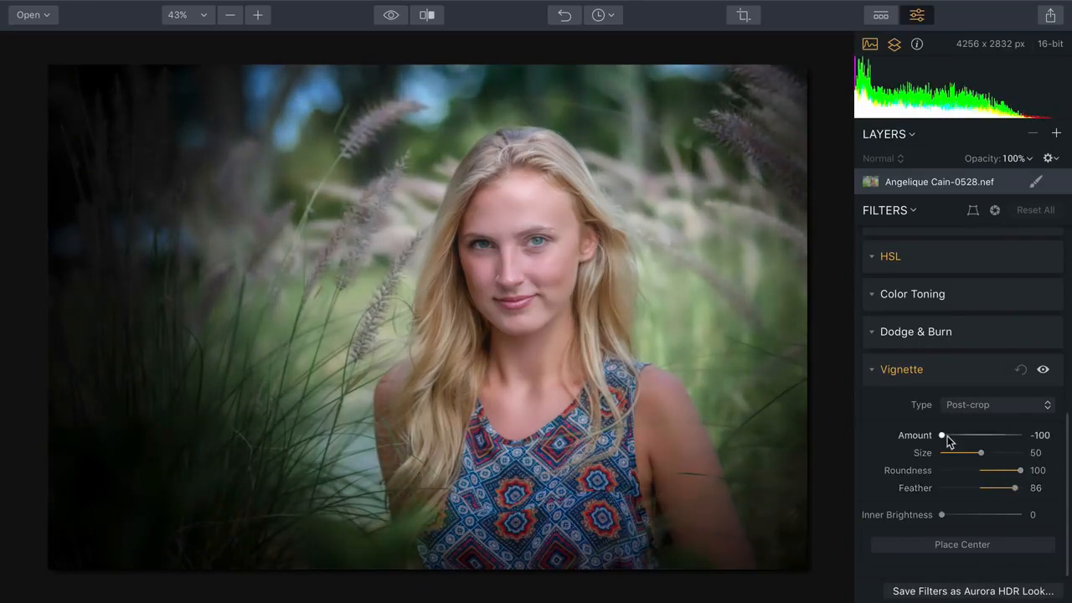
left_click_drag(947, 435, 960, 441)
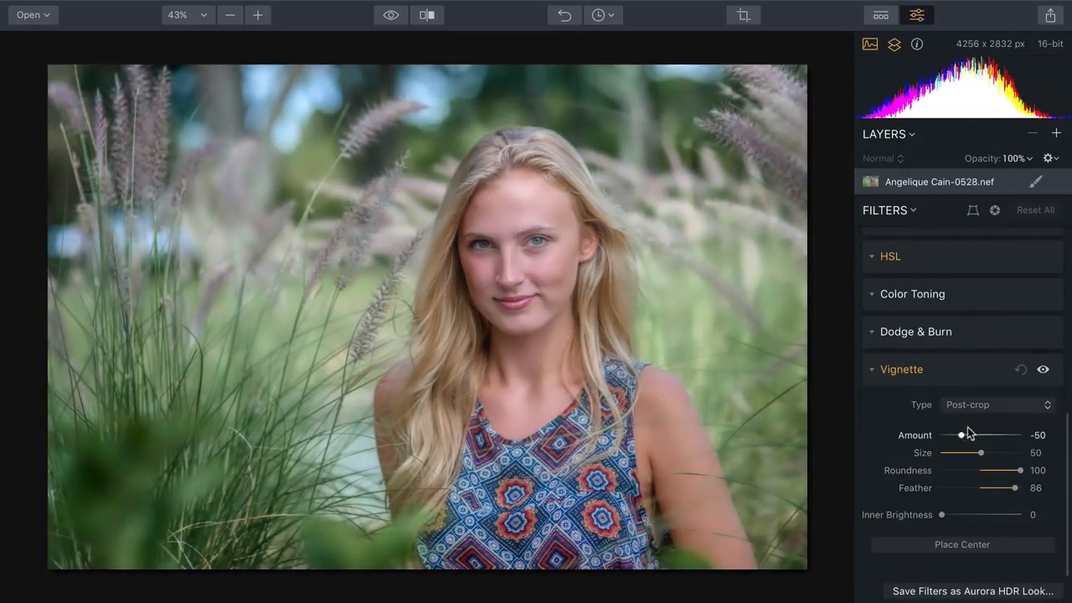
Step: Compare the portrait with and without the vignette, and collapse the Vignette filter
left_click(1043, 370)
left_click(1042, 370)
left_click(1042, 370)
left_click(1042, 370)
left_click(869, 370)
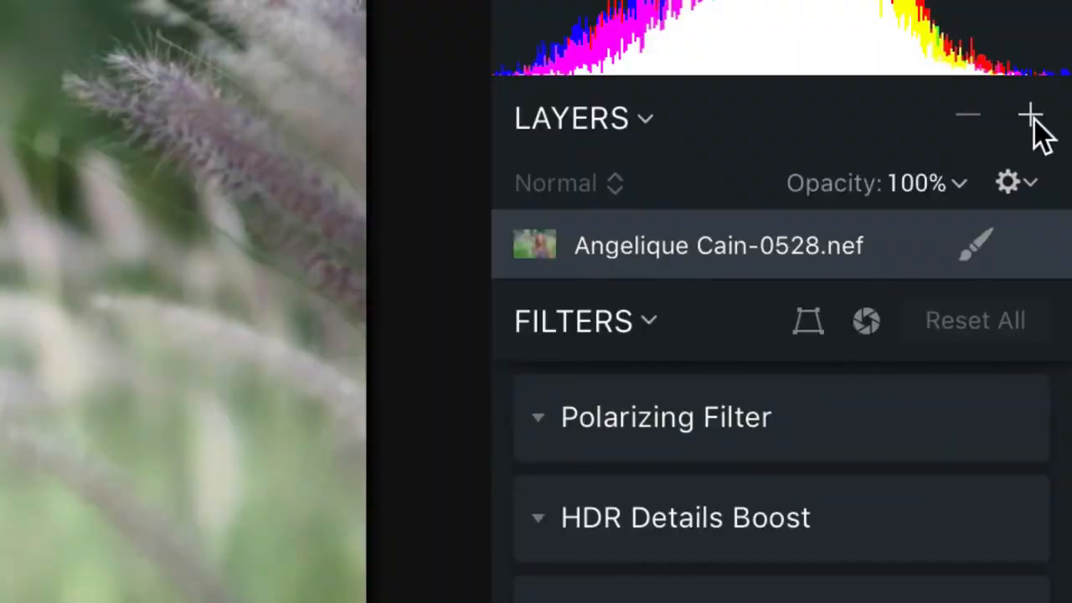
Step: On a new adjustment layer, draw a large radial mask centred on the woman's face and show its mask overlay
left_click(1029, 117)
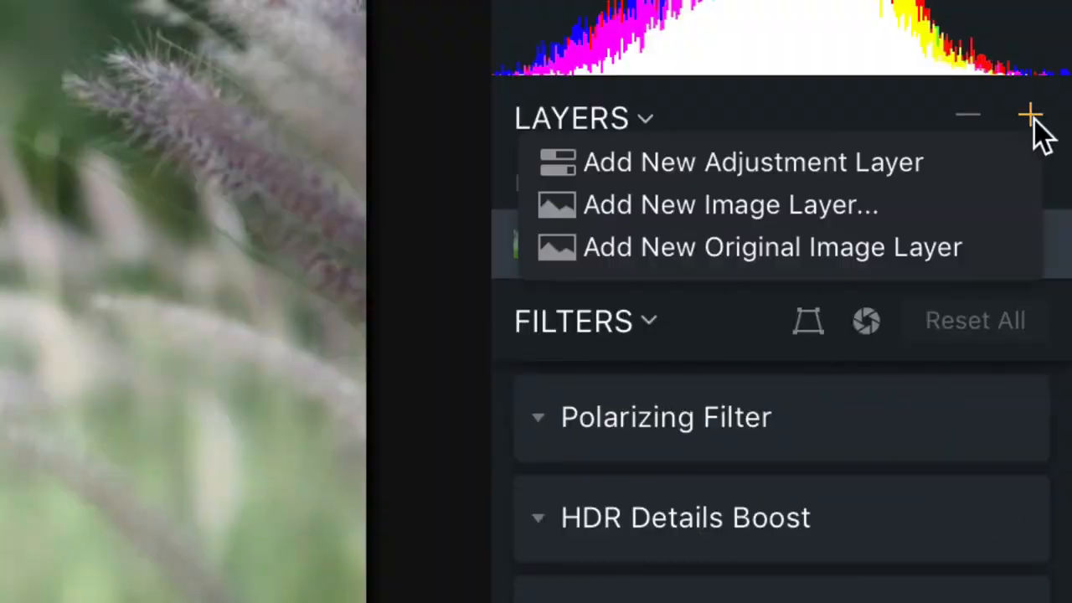
left_click(978, 172)
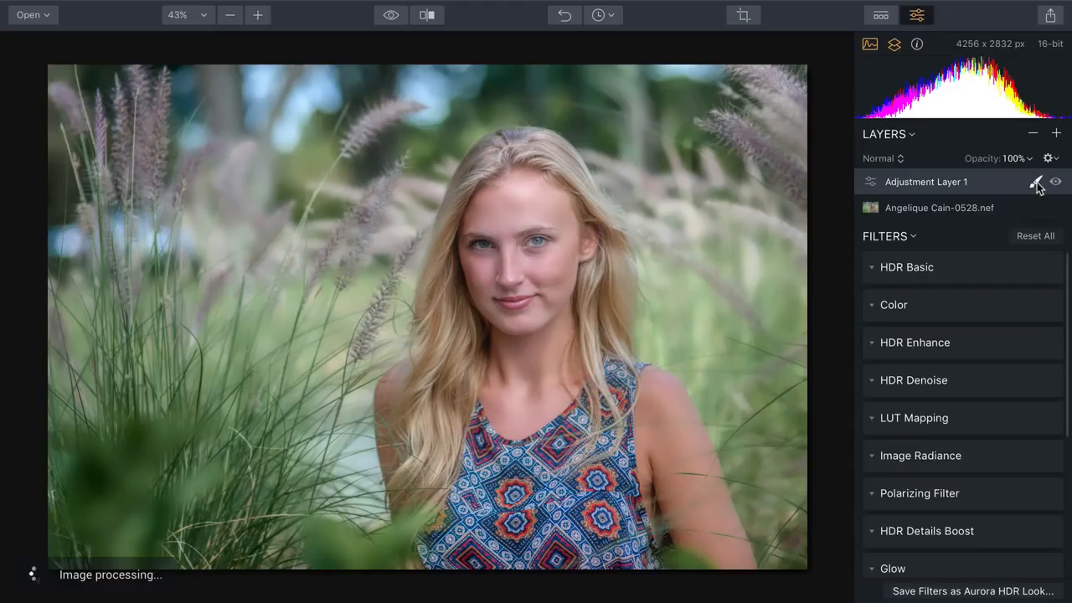
left_click(1035, 183)
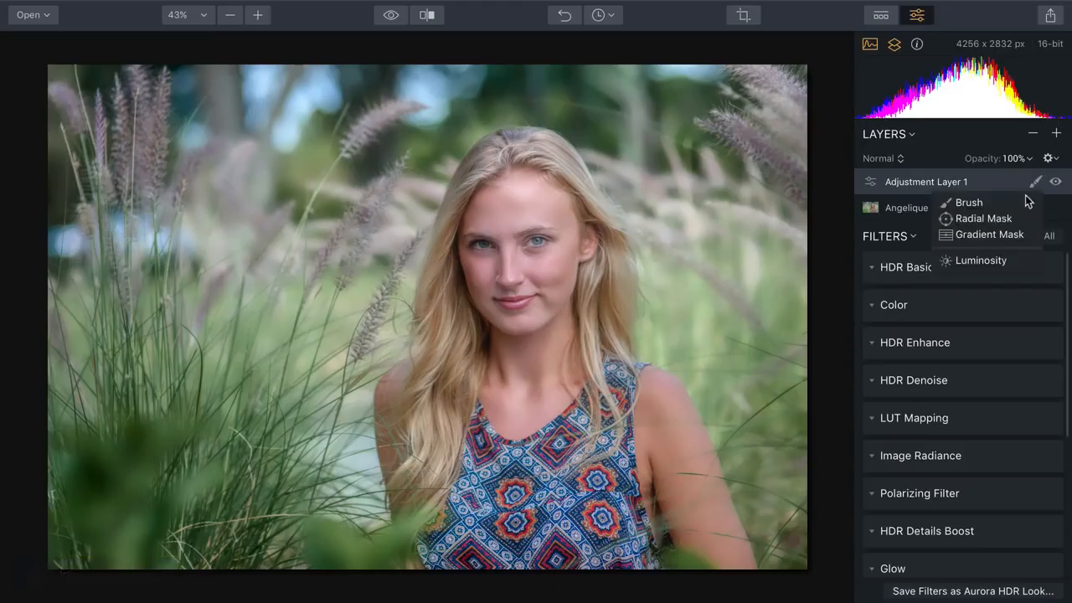
left_click(1015, 218)
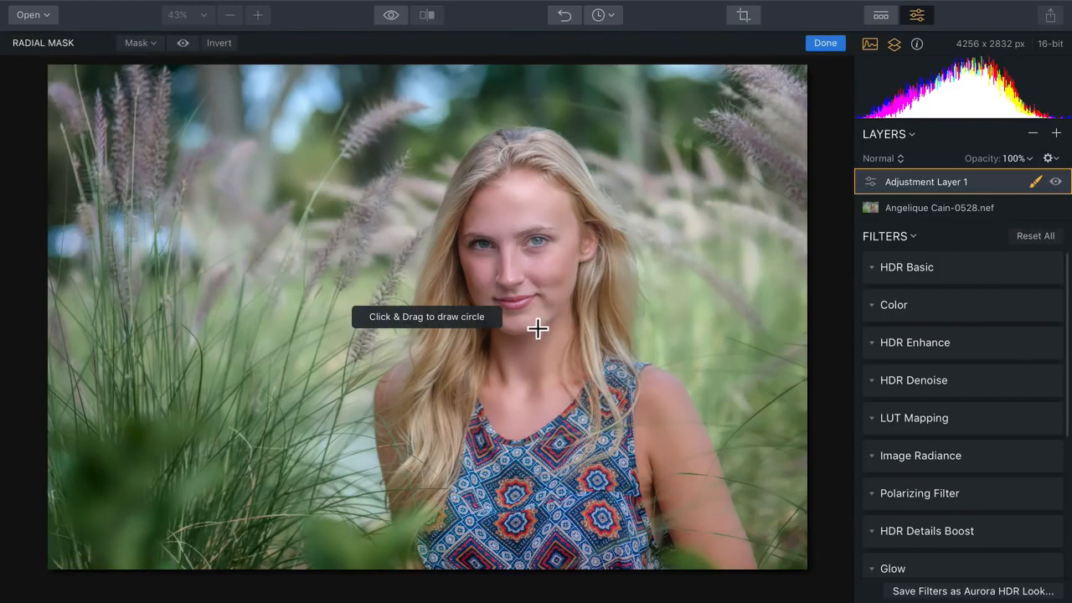
left_click_drag(445, 433, 510, 343)
left_click_drag(438, 435, 519, 269)
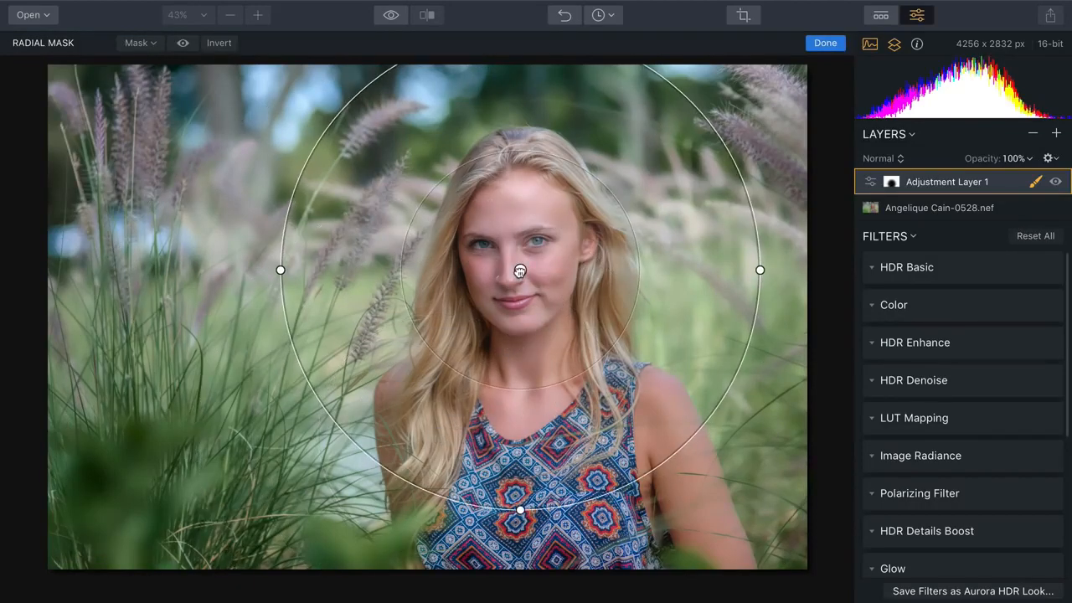
left_click(183, 46)
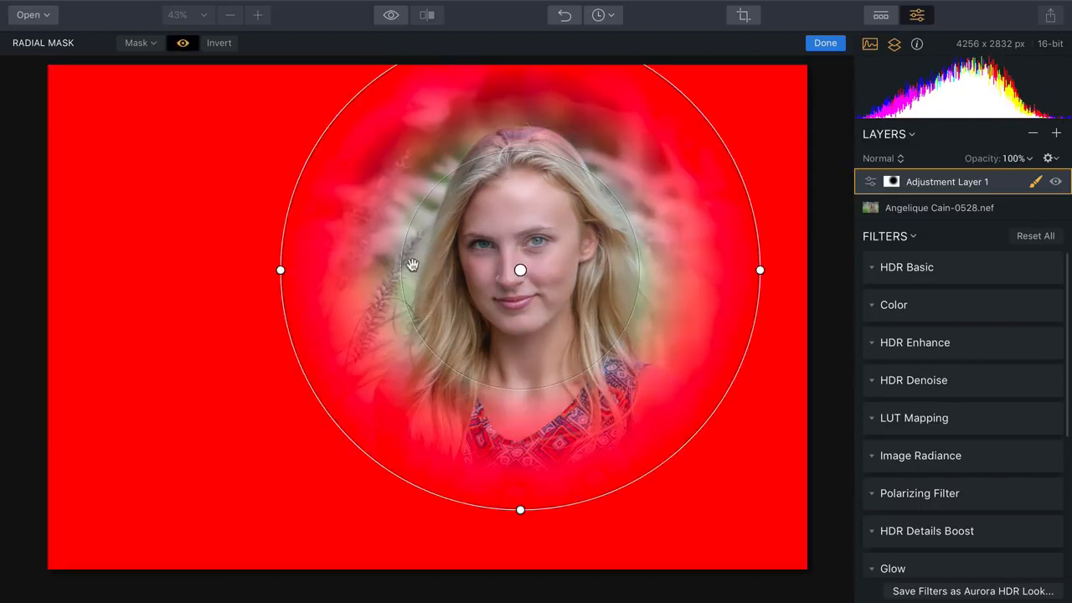
Step: Reshape the radial mask into a tall ellipse covering the woman's head and upper body, and finish masking
left_click_drag(411, 269, 433, 268)
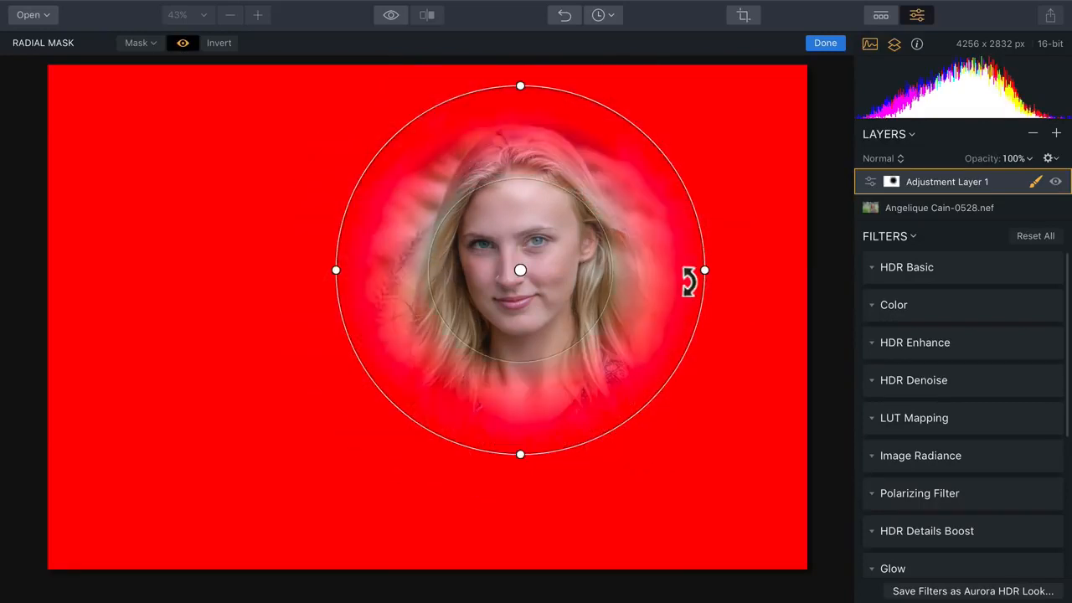
left_click_drag(708, 275, 725, 277)
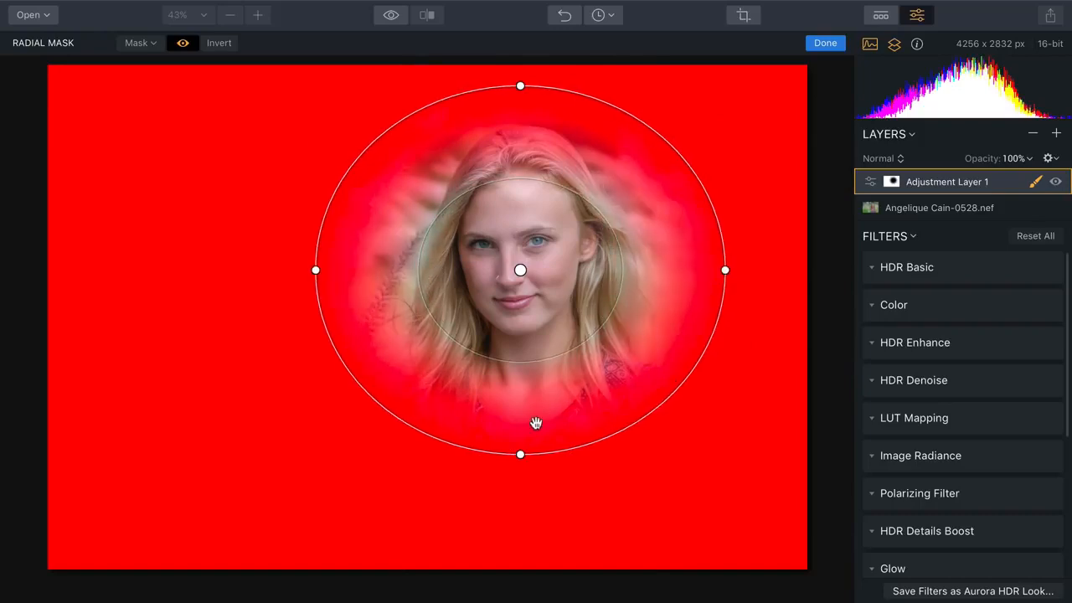
left_click_drag(520, 454, 519, 564)
left_click_drag(505, 376, 504, 388)
left_click_drag(730, 288, 758, 288)
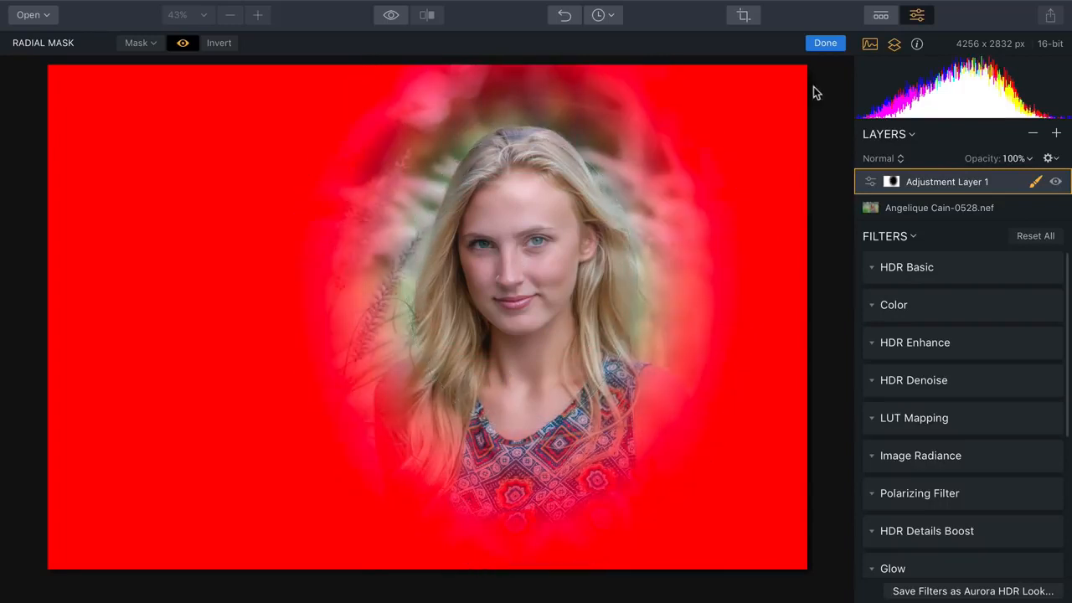
left_click(818, 42)
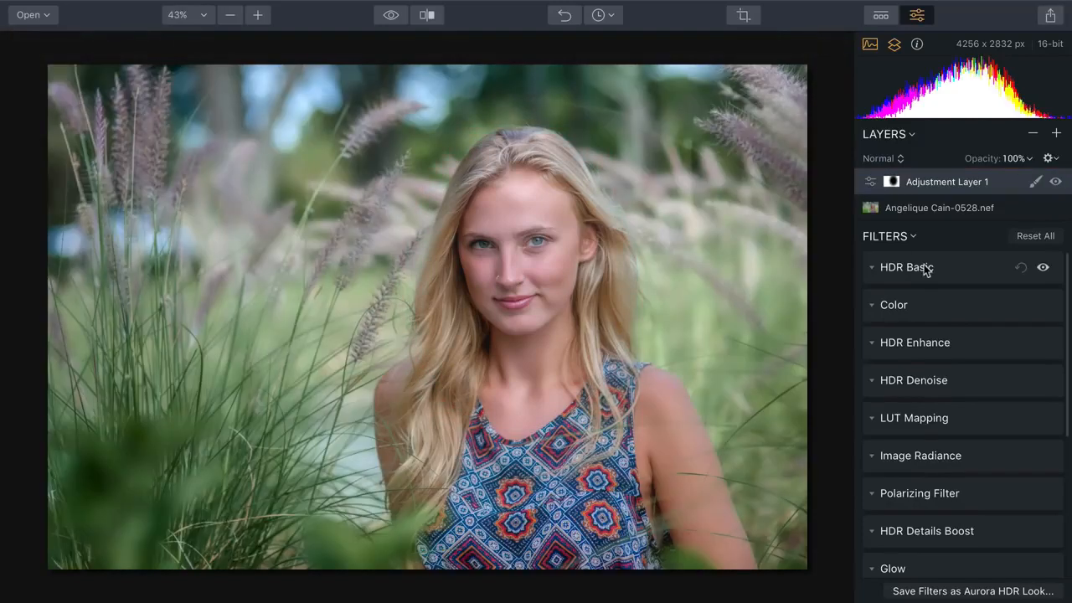
Step: On the adjustment layer, set HDR Basic Smart Tone to -48 and Contrast to 20, and collapse the filter
left_click(870, 268)
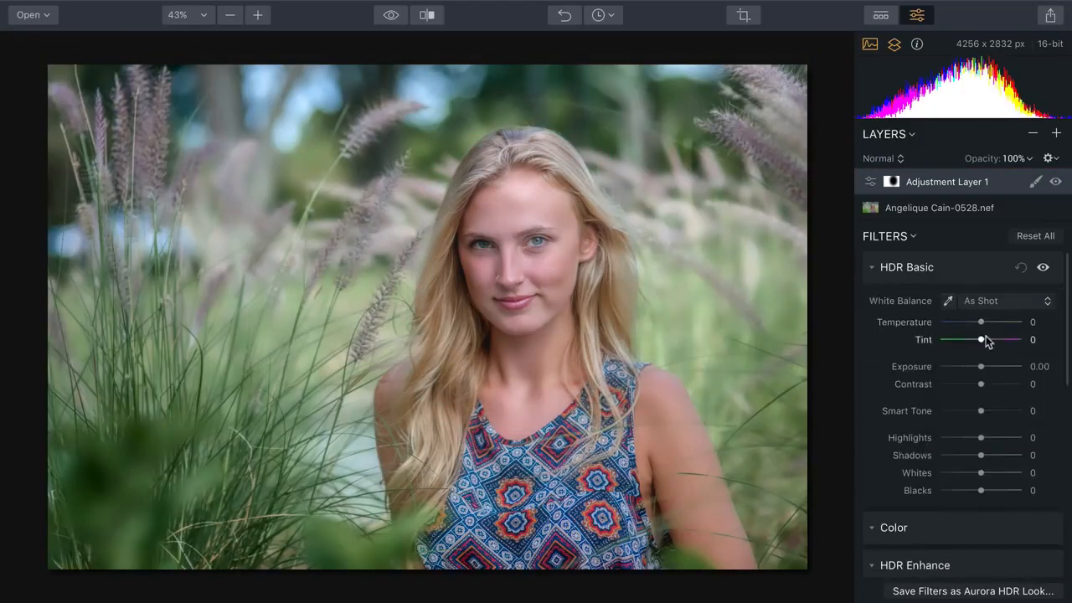
mouse_move(979, 411)
left_mouse_down()
mouse_move(928, 412)
mouse_move(1010, 412)
mouse_move(928, 422)
mouse_move(1007, 417)
mouse_move(970, 421)
left_mouse_up()
left_click_drag(963, 427, 955, 423)
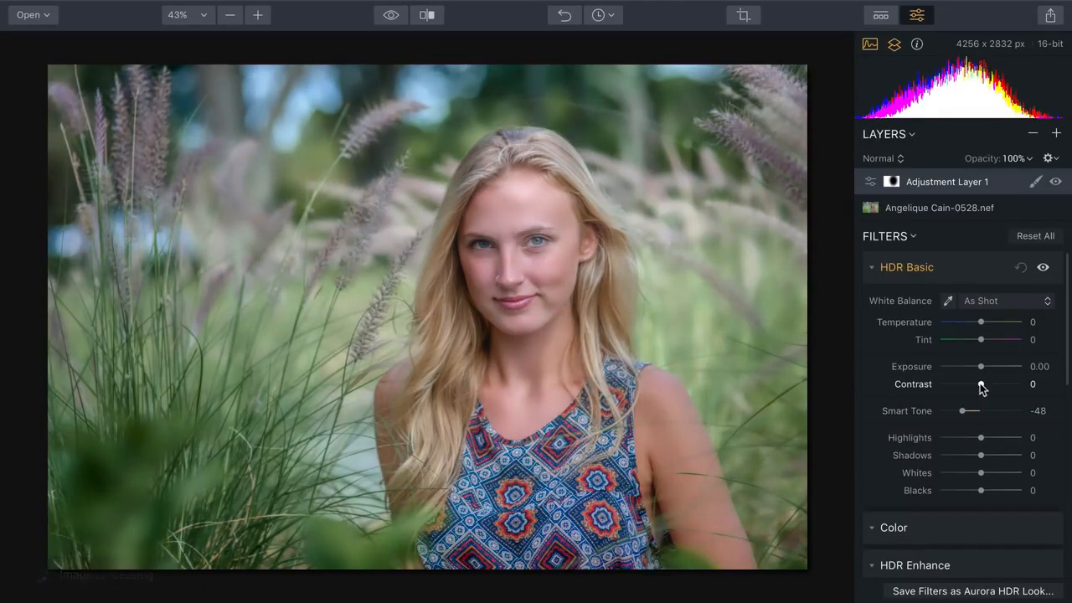
left_click_drag(979, 384, 990, 388)
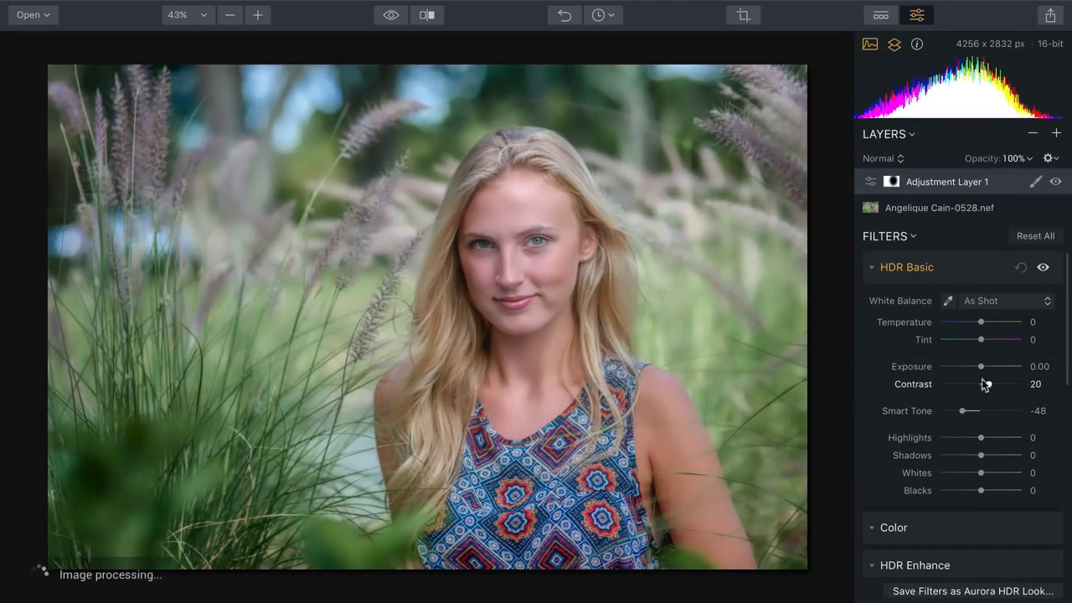
left_click(872, 267)
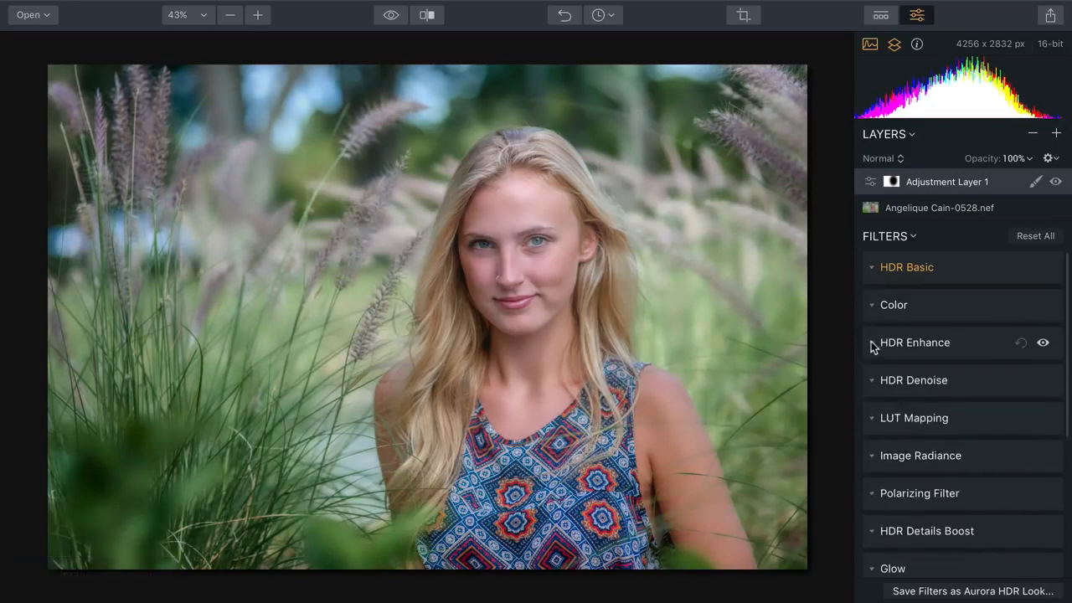
Step: Set HDR Smart Structure to 31 and HDR Clarity to 23, and compare the portrait with the adjustment layer hidden and shown
left_click(873, 343)
left_click_drag(973, 442, 966, 438)
left_click_drag(961, 394, 957, 395)
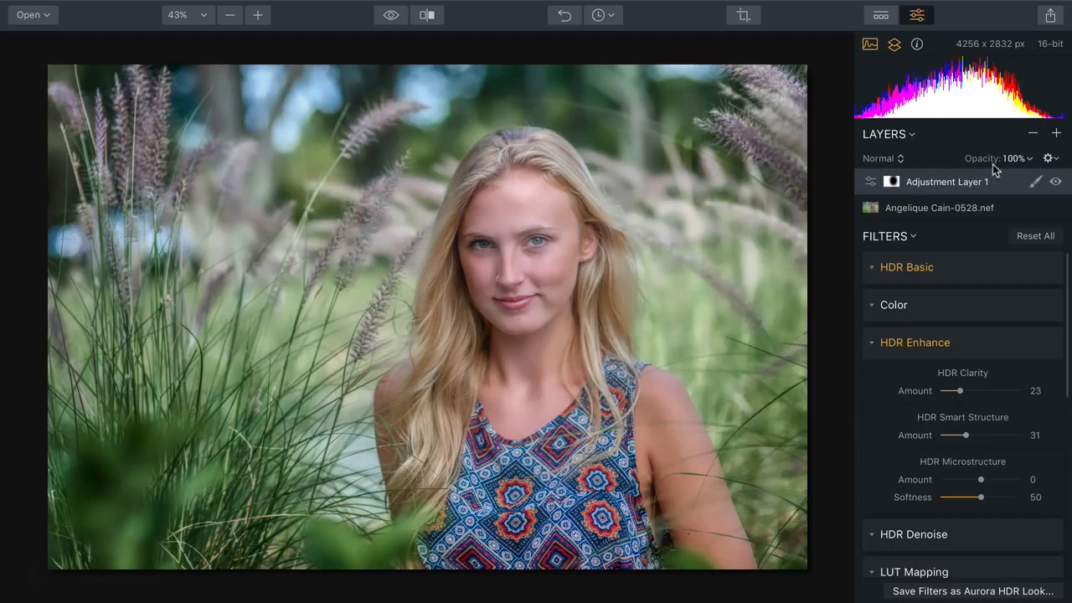
left_click(1055, 182)
left_click(1056, 185)
Step: Review the available crop aspect ratios and leave the crop at the original proportions
left_click(742, 15)
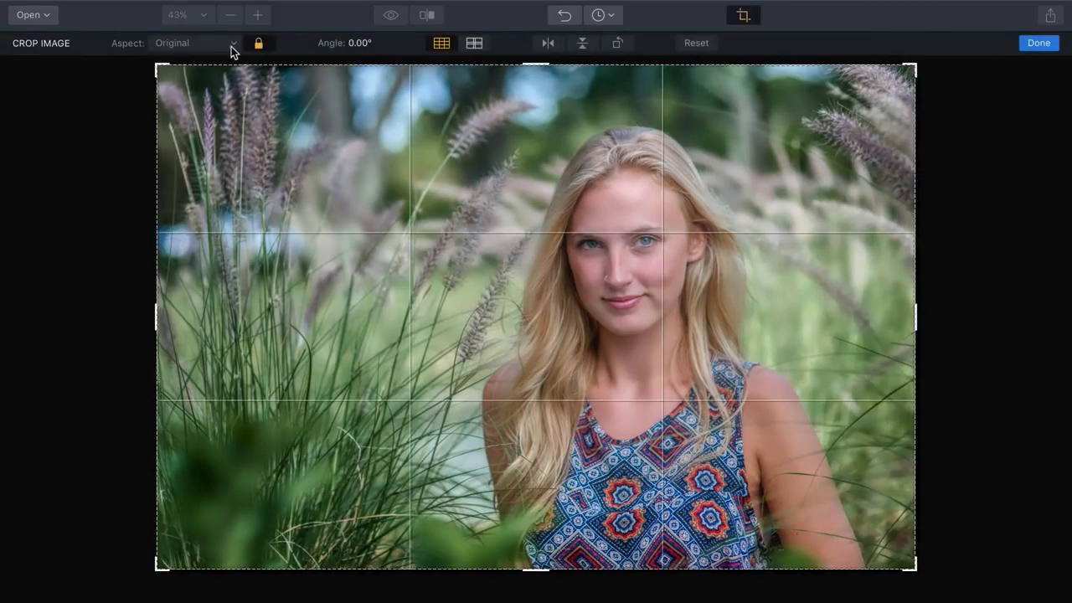
left_click(232, 43)
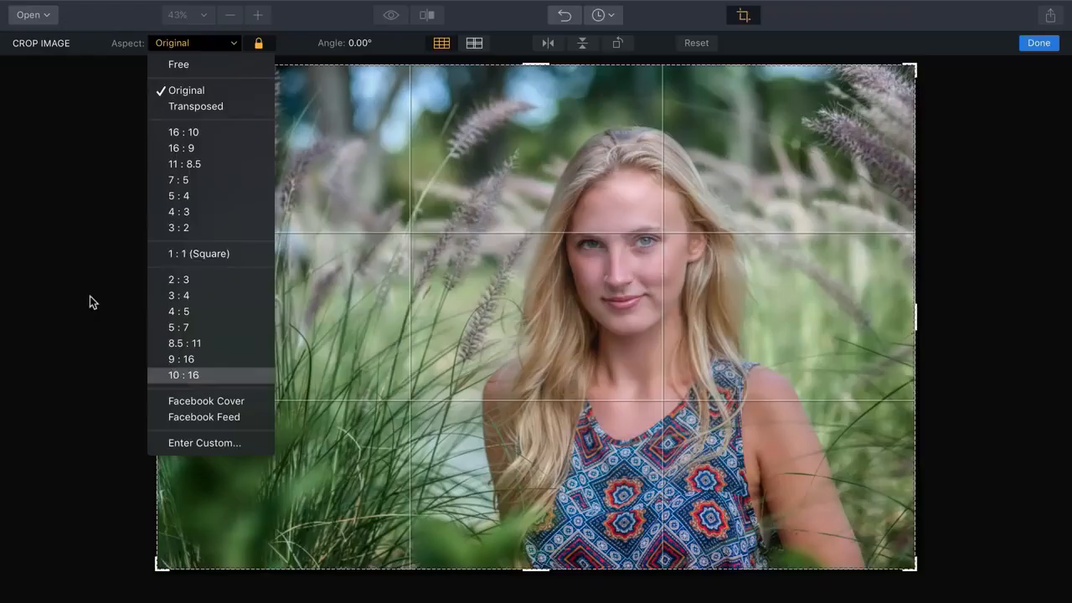
left_click(81, 278)
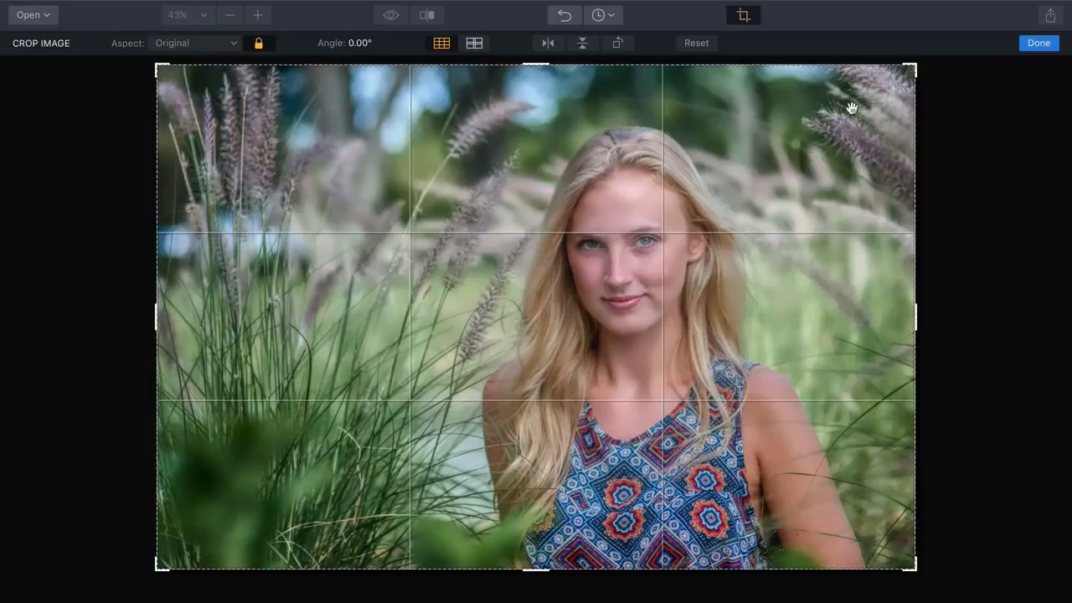
left_click(1043, 44)
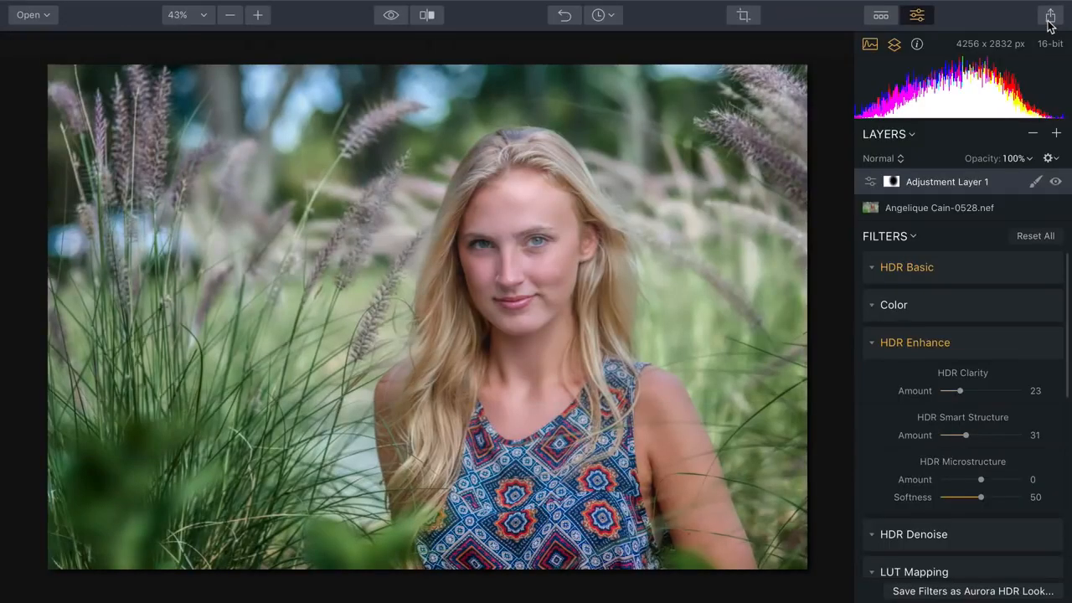
Step: Review the sharing destinations and the image export's file formats and color spaces, and cancel the export
left_click(1048, 23)
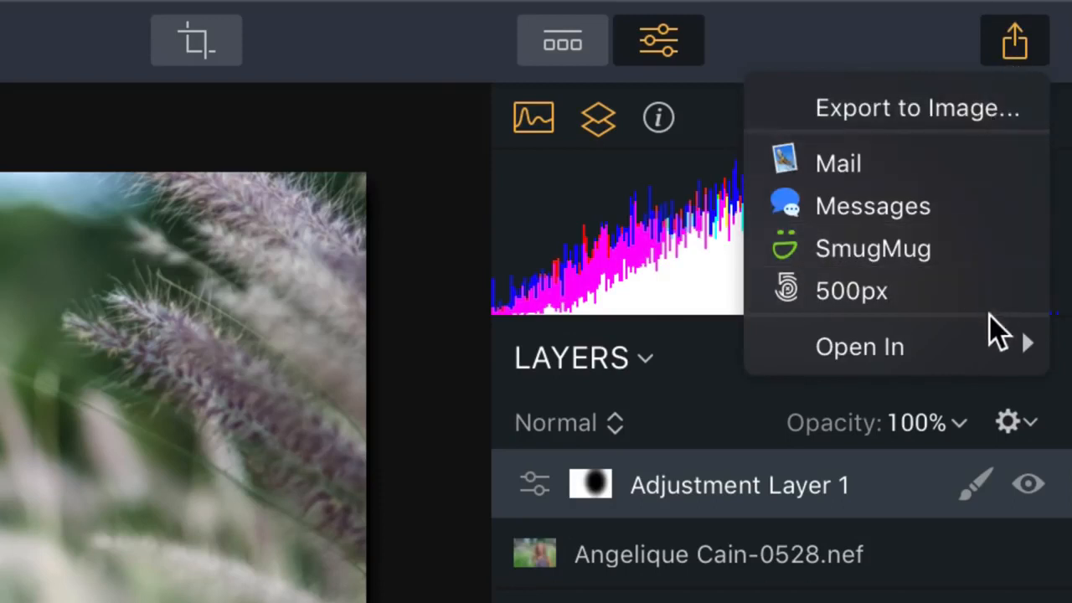
mouse_move(993, 337)
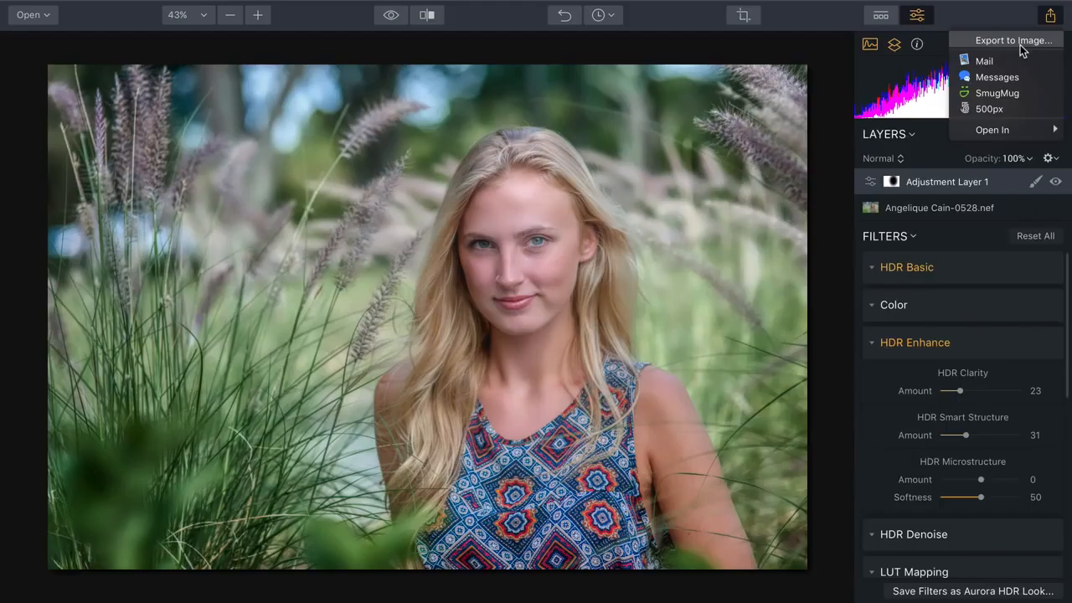
left_click(938, 109)
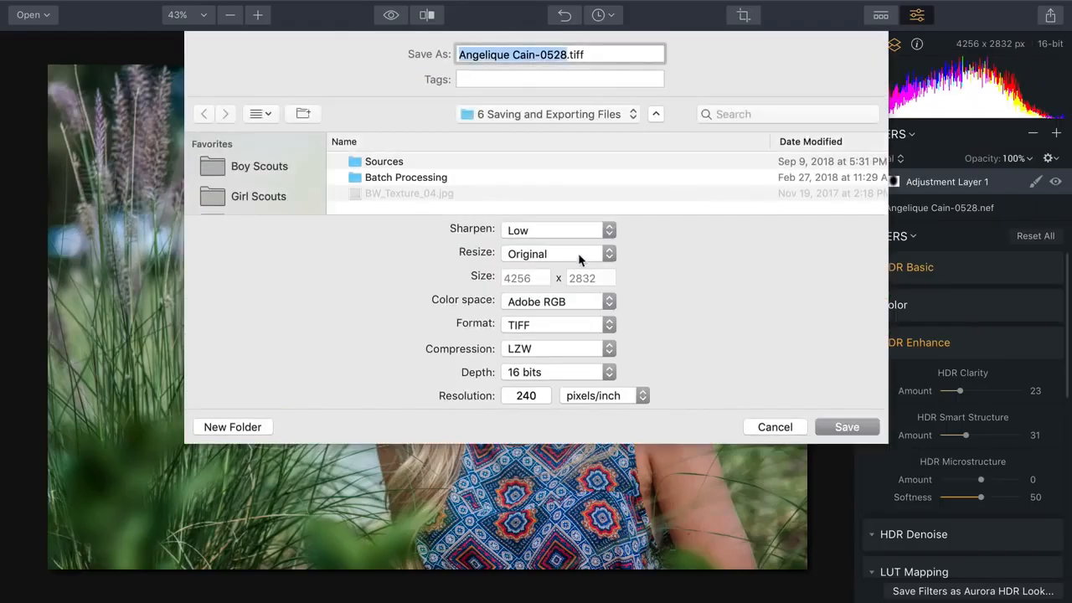
left_click(574, 325)
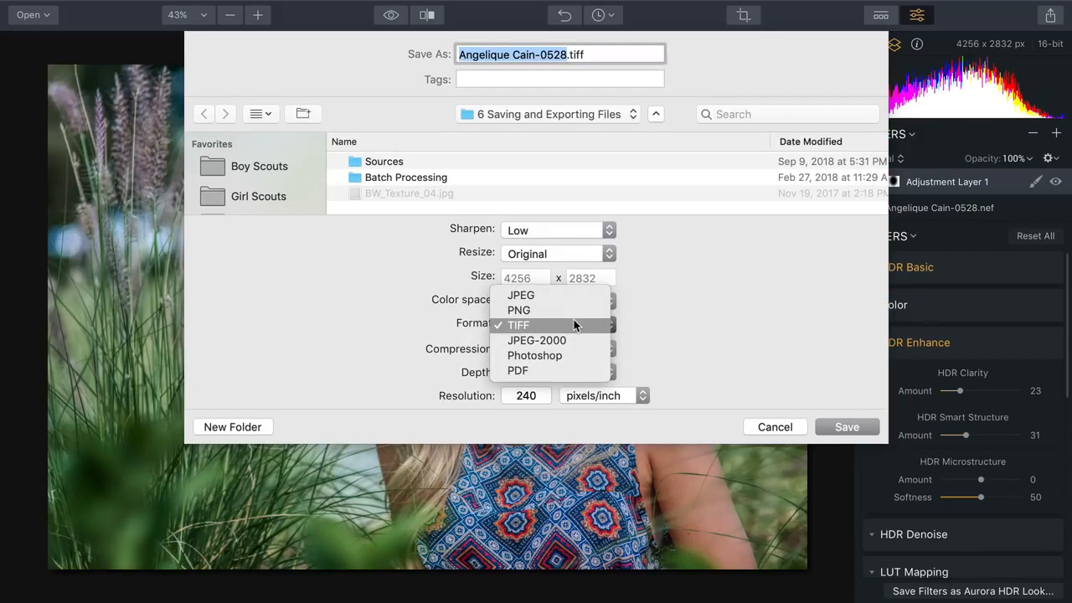
left_click(648, 330)
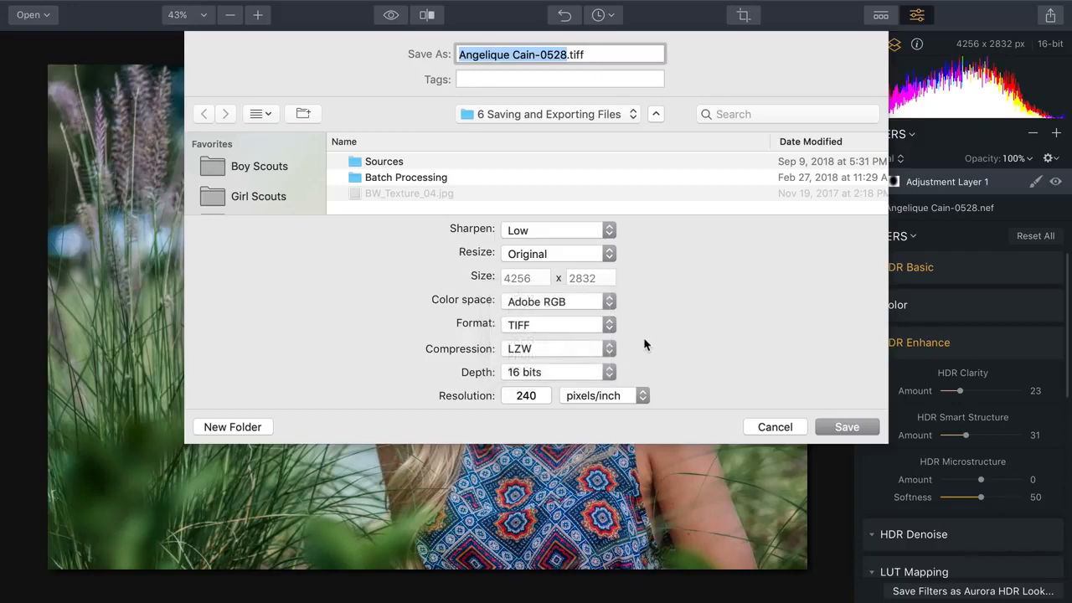
left_click(584, 301)
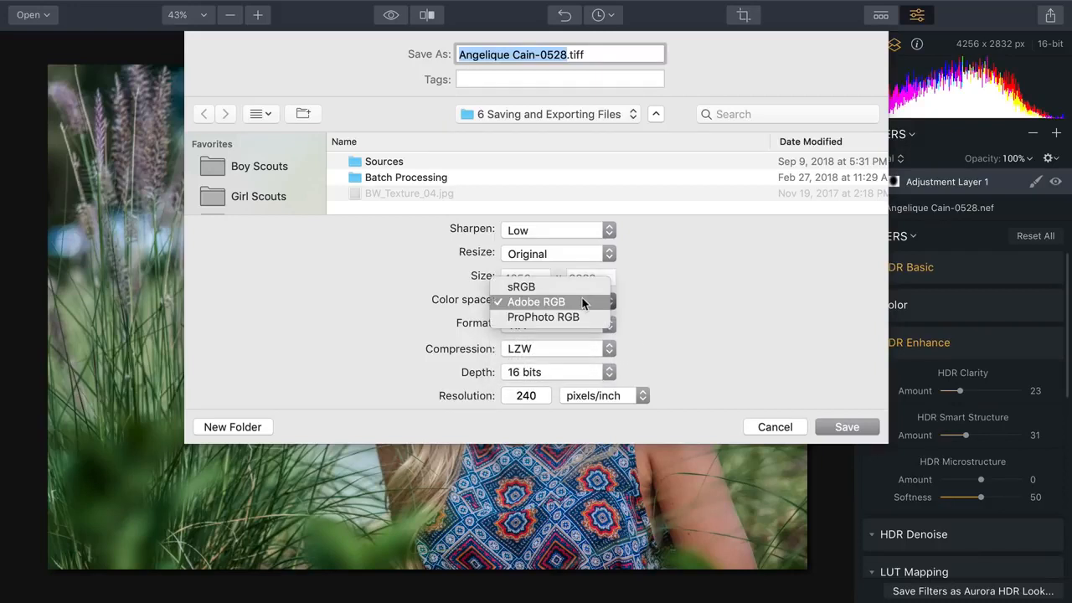
left_click(715, 322)
left_click(772, 427)
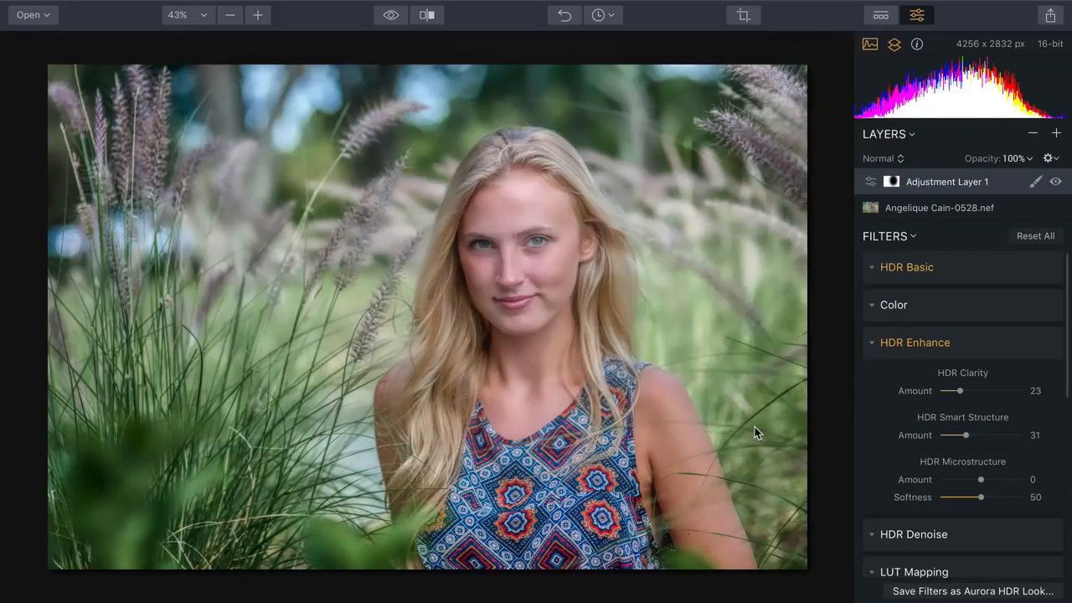
Step: Compare the original and edited portrait in the split before/after view by moving the divider across the photo
left_click(390, 14)
left_click(428, 15)
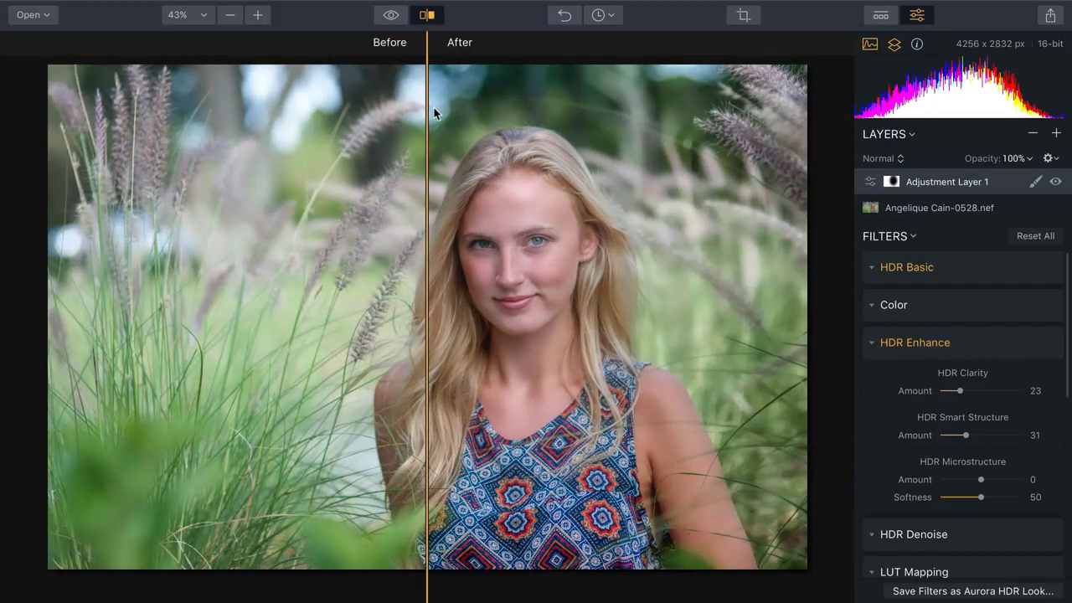
left_click_drag(427, 110, 84, 41)
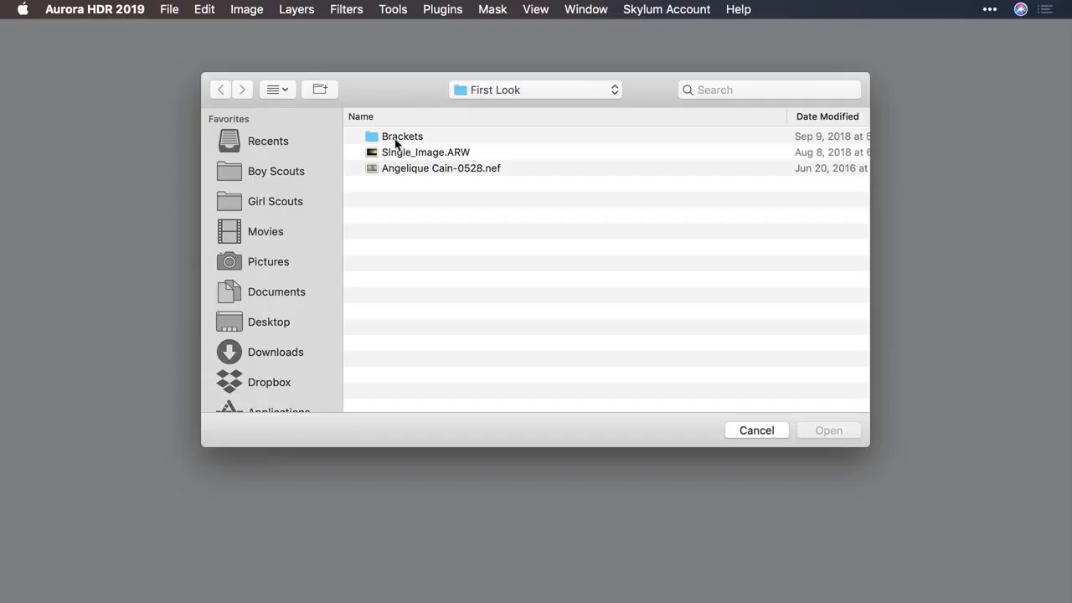
Step: Open all five bracketed DNG exposures of the lighthouse from the Brackets folder
double_click(396, 139)
key("super+a")
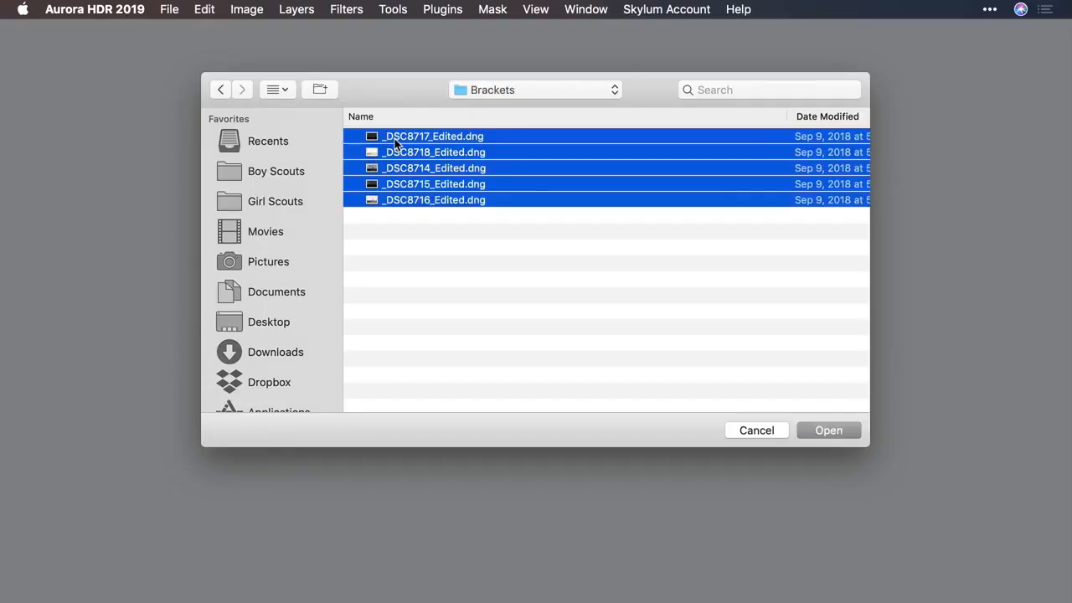
key("Return")
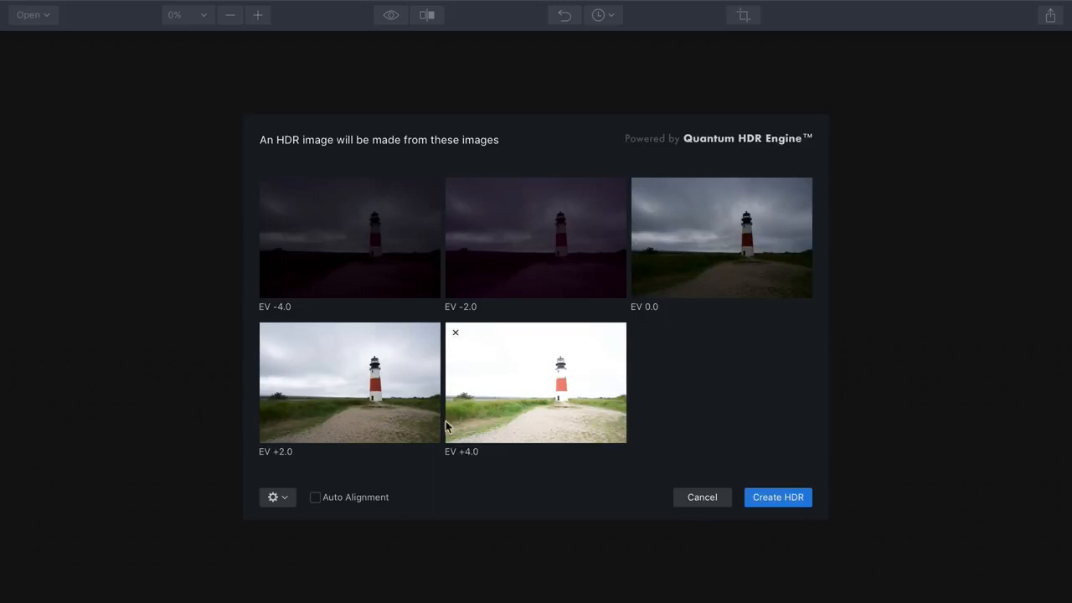
Step: Try the Auto Alignment and Ghost Reduction merge options, switching each back off
left_click(317, 497)
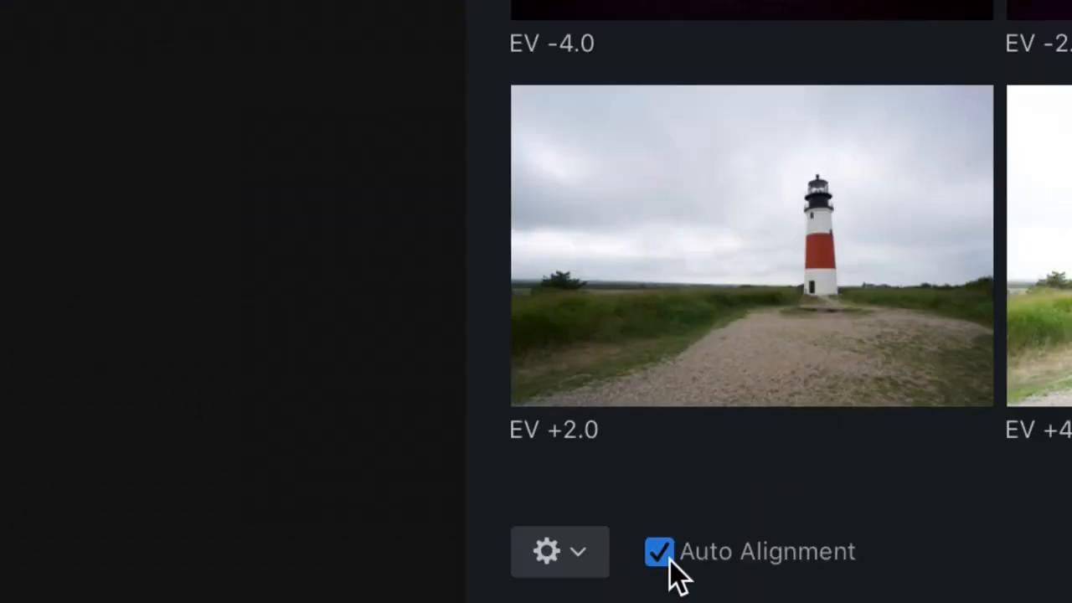
left_click(670, 560)
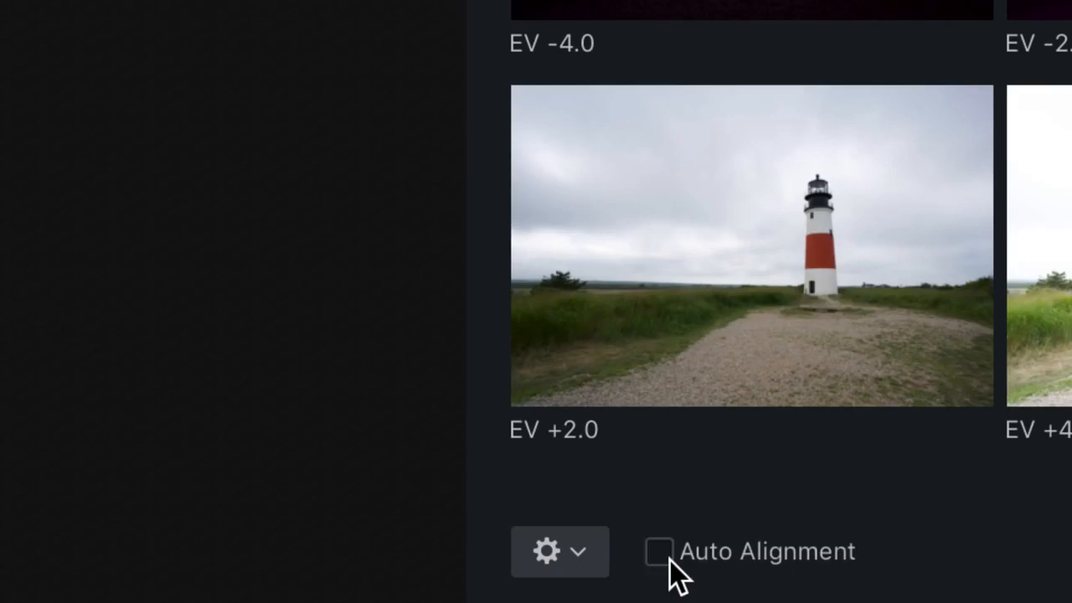
left_click(595, 557)
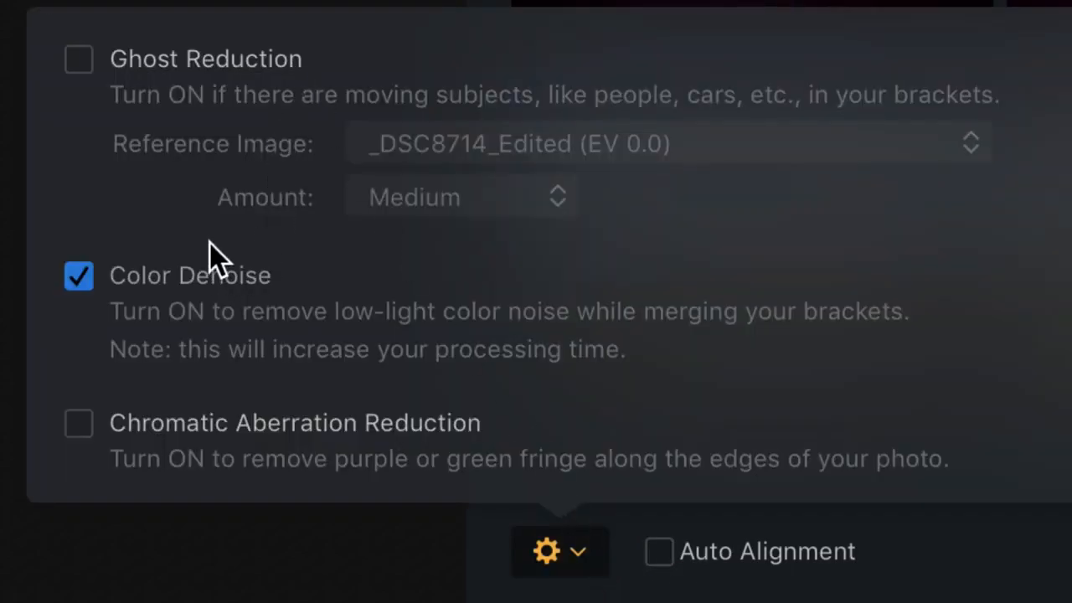
left_click(96, 64)
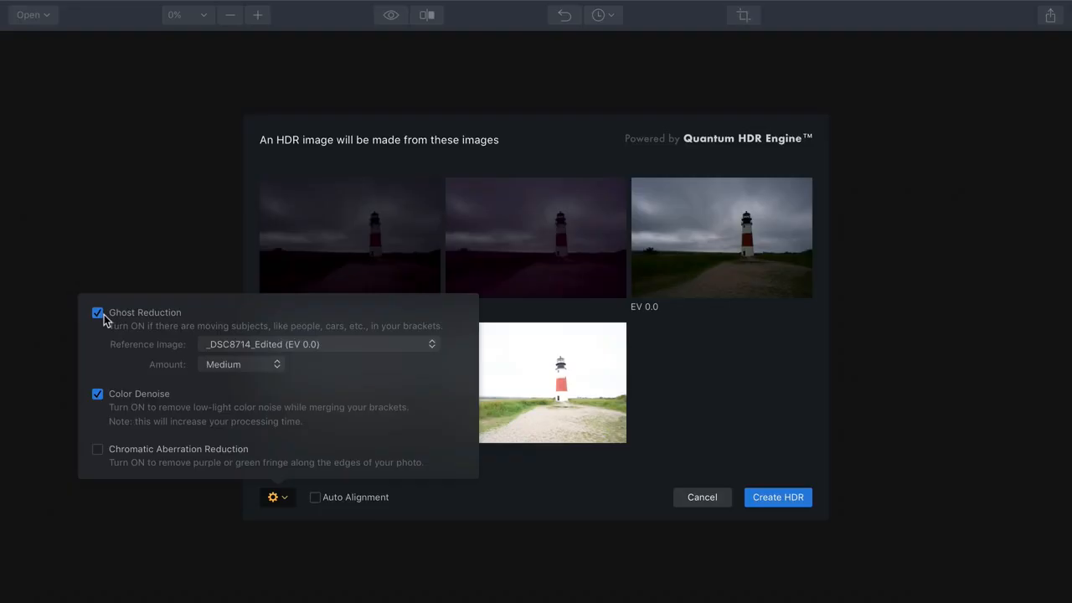
left_click(95, 63)
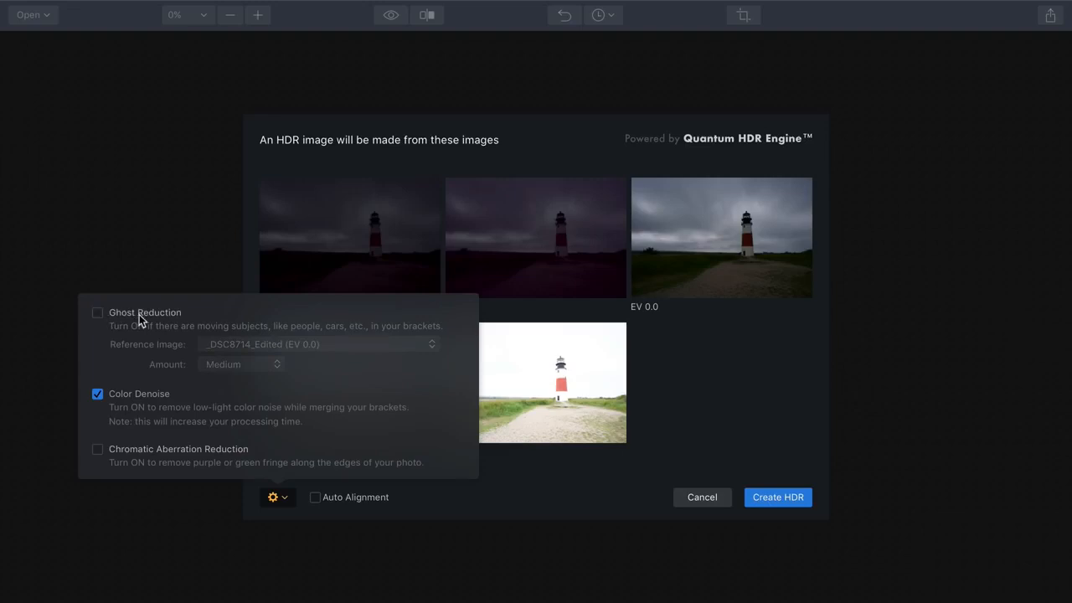
Step: Close the merge options and create the HDR image from the five lighthouse brackets
left_click(763, 462)
left_click(778, 496)
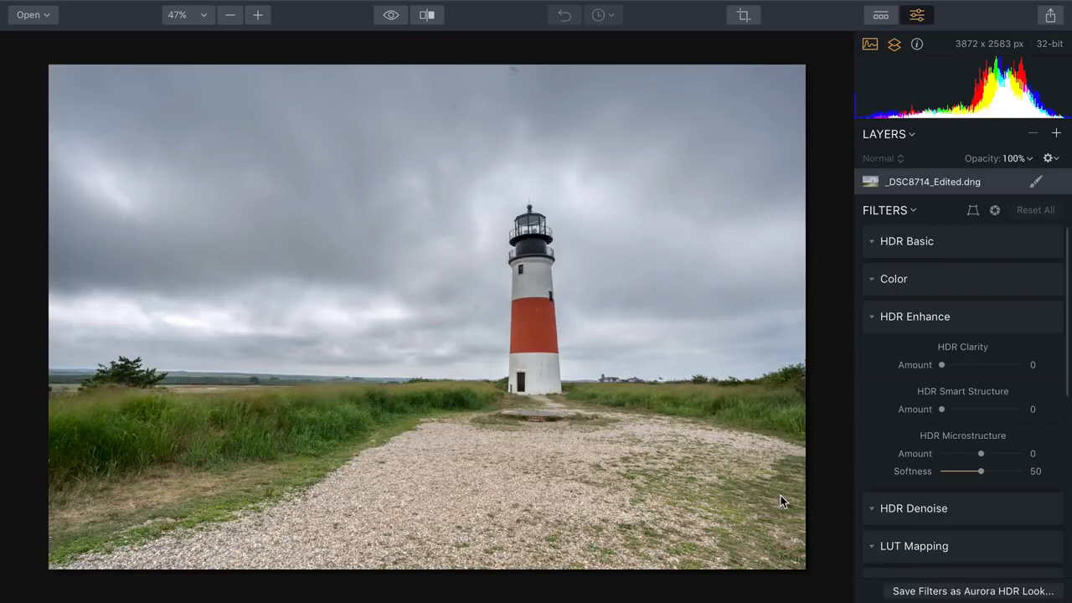
Step: Show the Dramatic looks collection, try Ethereal Drama on the lighthouse photo and replace it with Gloomy Drama
left_click(881, 16)
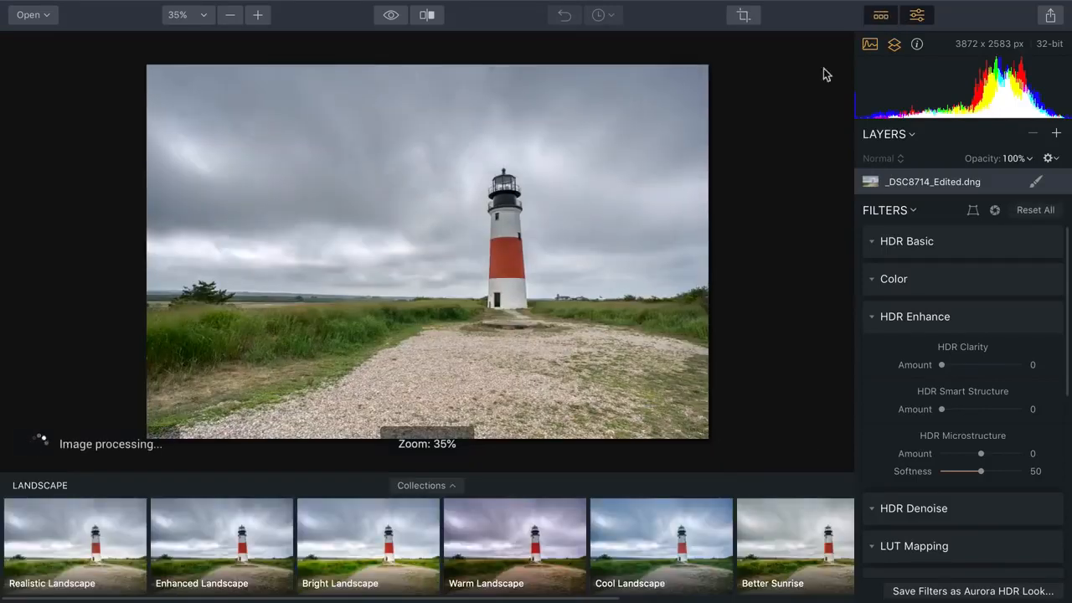
left_click(419, 485)
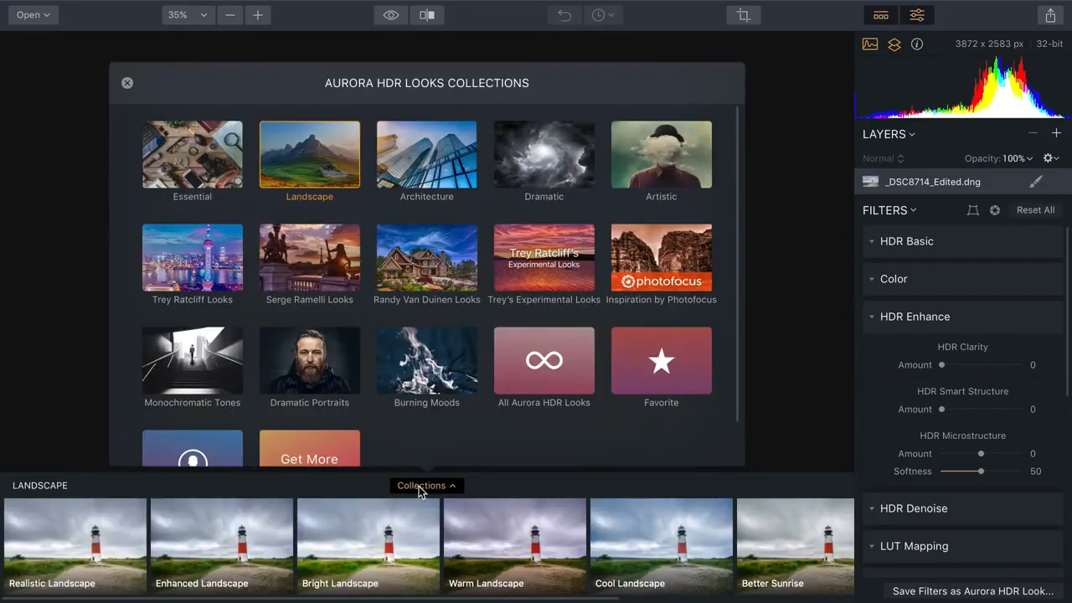
left_click(560, 194)
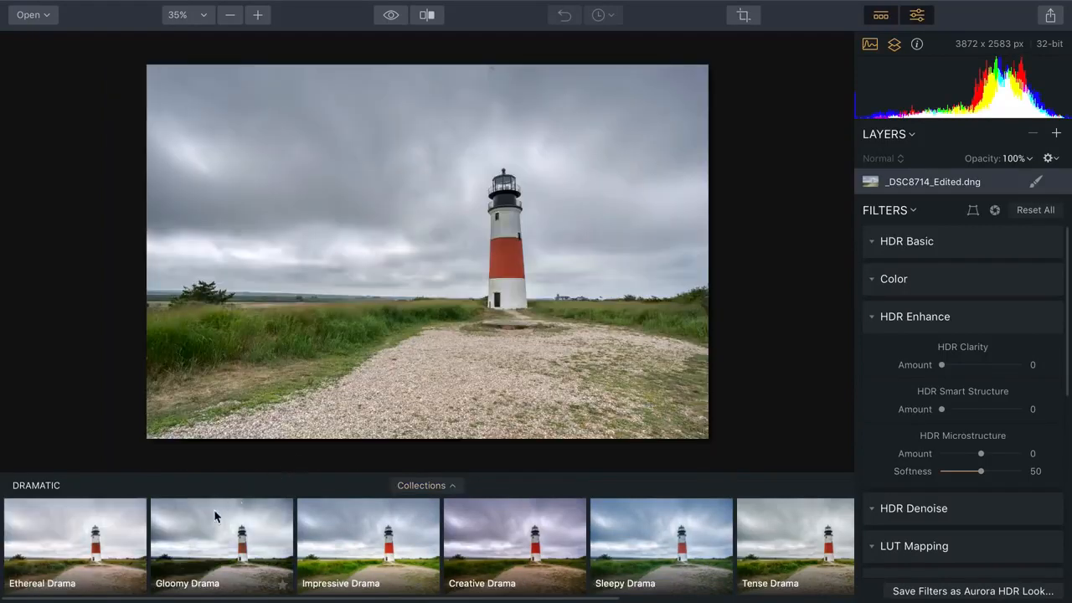
left_click(125, 538)
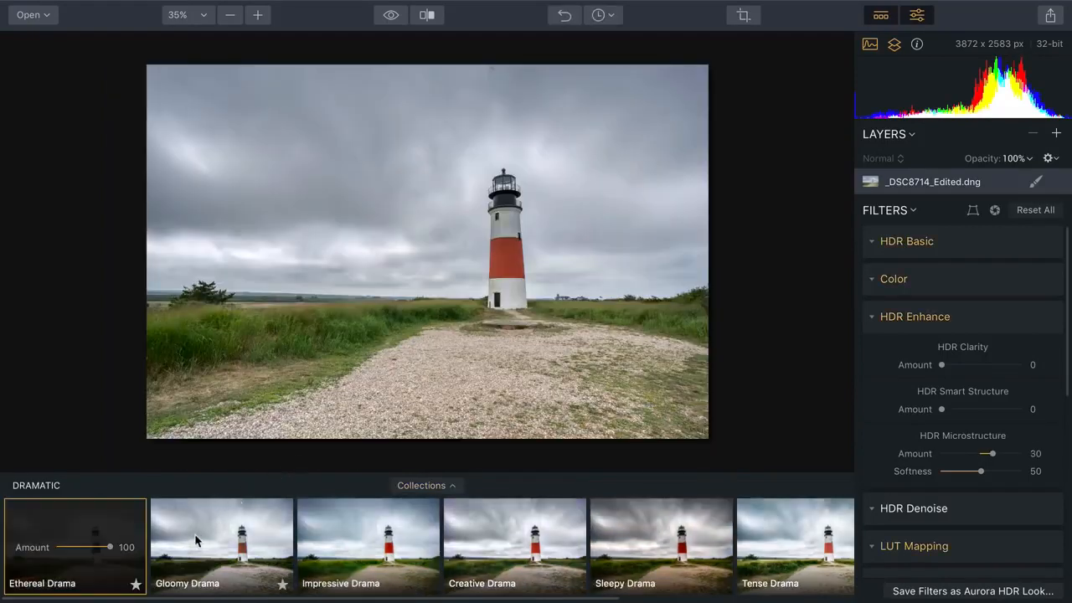
left_click(195, 536)
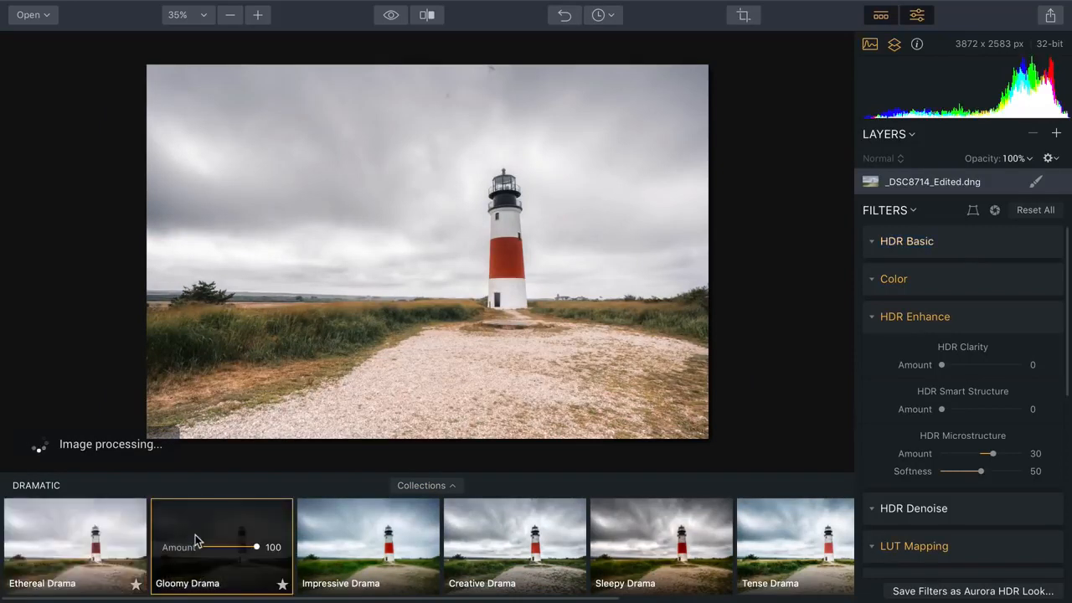
Step: Try the Impressive Drama and Creative Drama looks, settle on Sleepy Drama for the lighthouse photo, and hide the looks strip
left_click(339, 532)
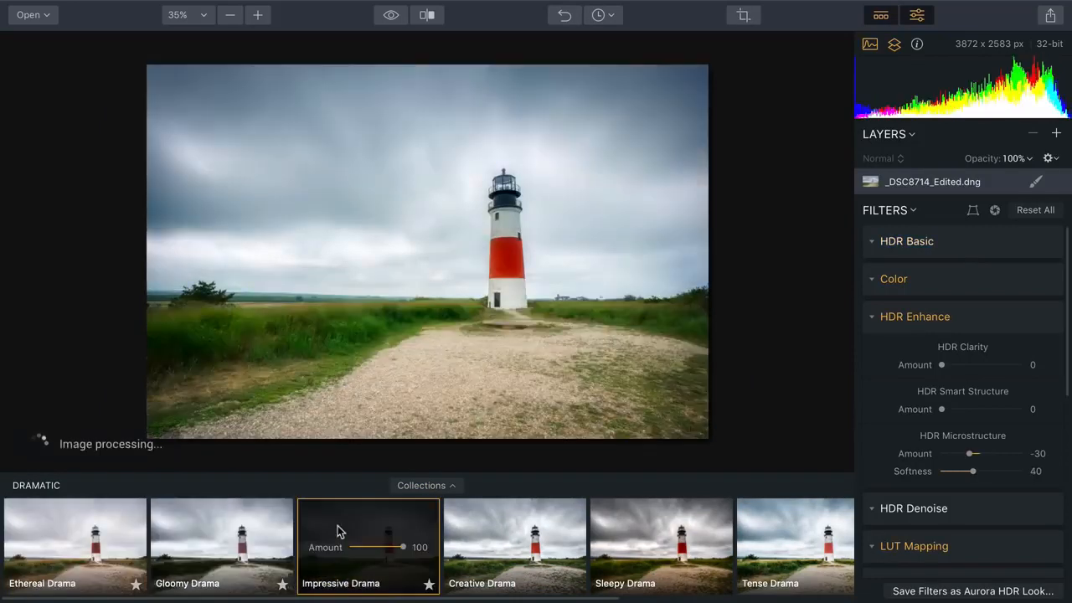
left_click(463, 519)
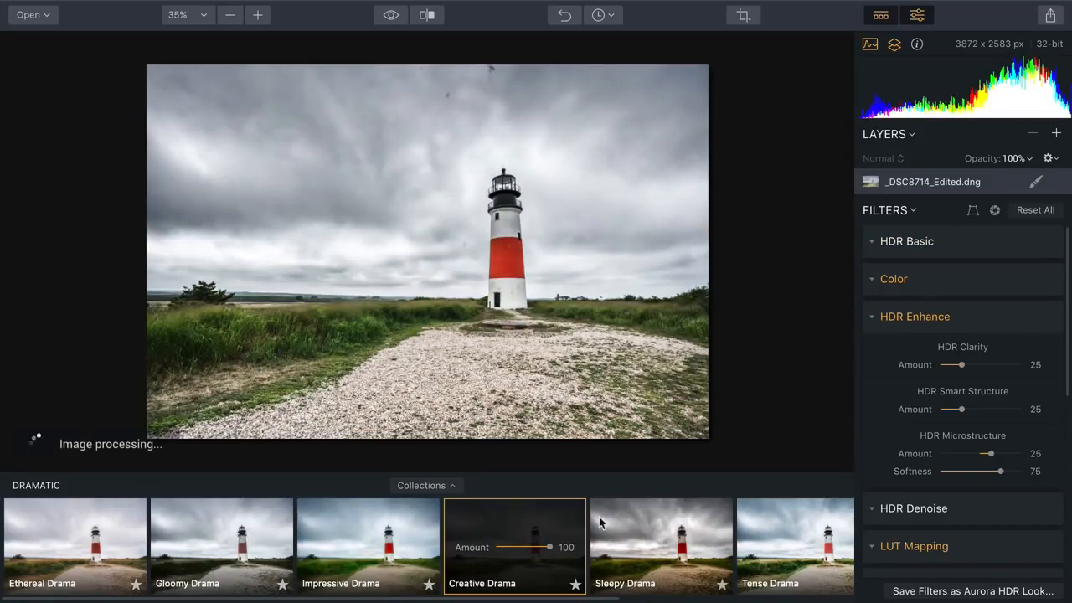
left_click(599, 523)
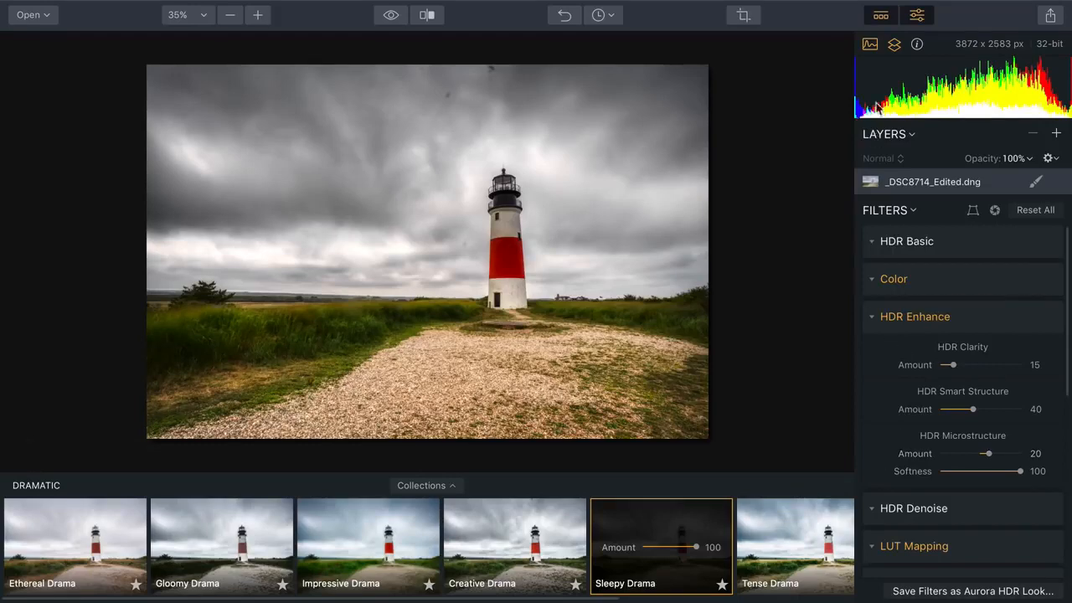
left_click(879, 16)
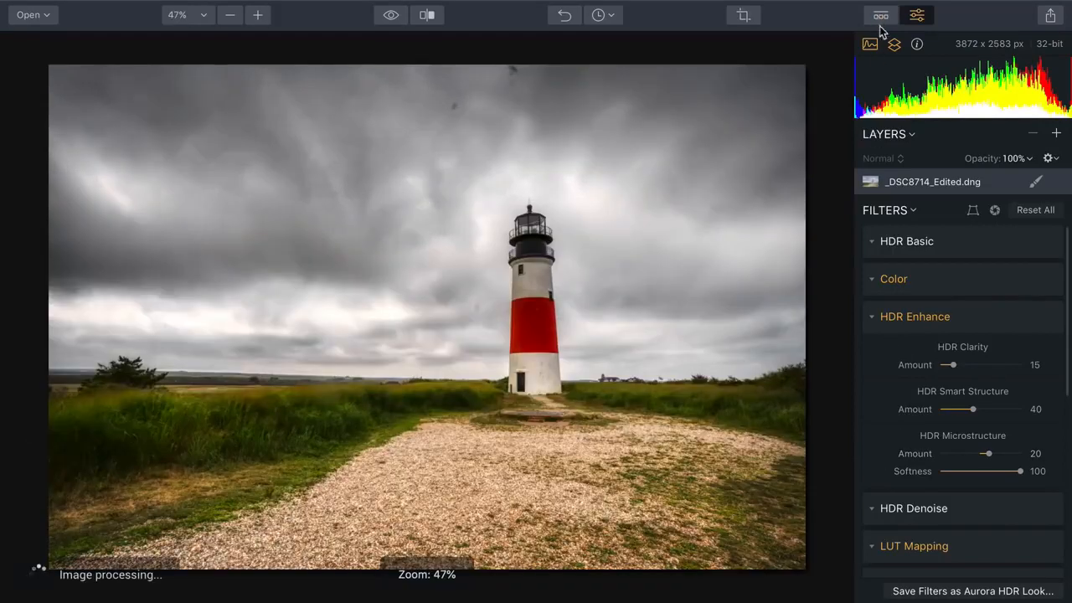
Step: In HDR Basic, set Smart Tone to 49 and sample the white balance from the lighthouse's white base
left_click(874, 244)
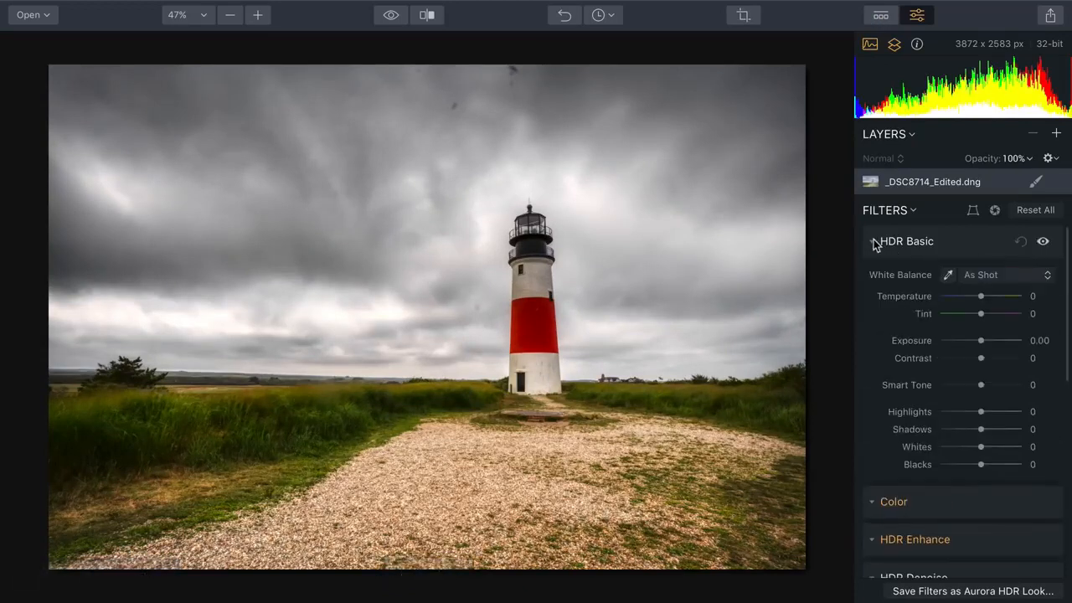
mouse_move(986, 385)
left_mouse_down()
mouse_move(1017, 384)
mouse_move(1003, 385)
left_mouse_up()
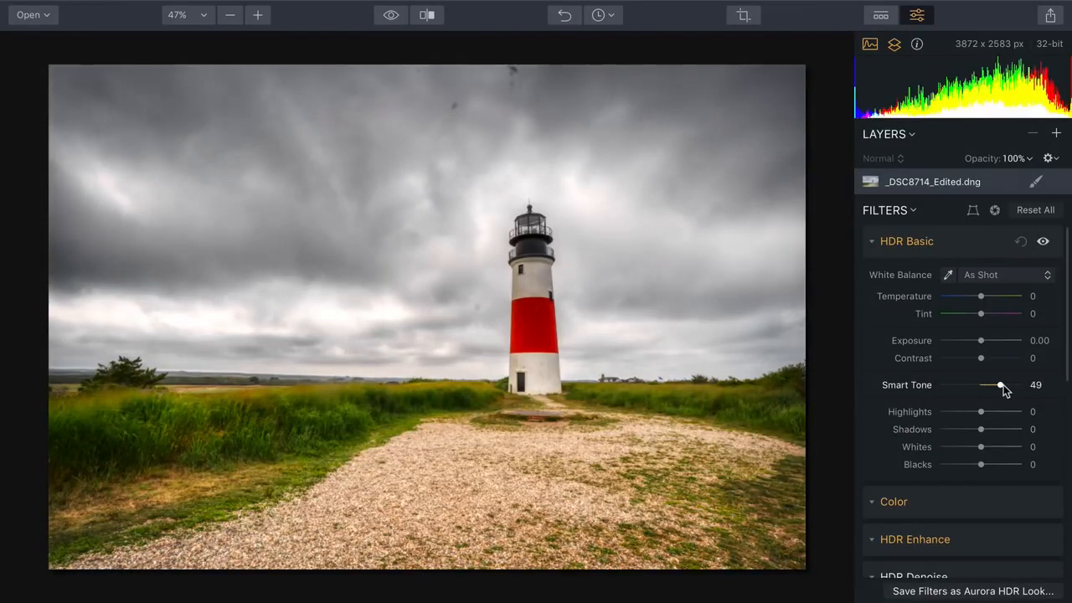
left_click(947, 275)
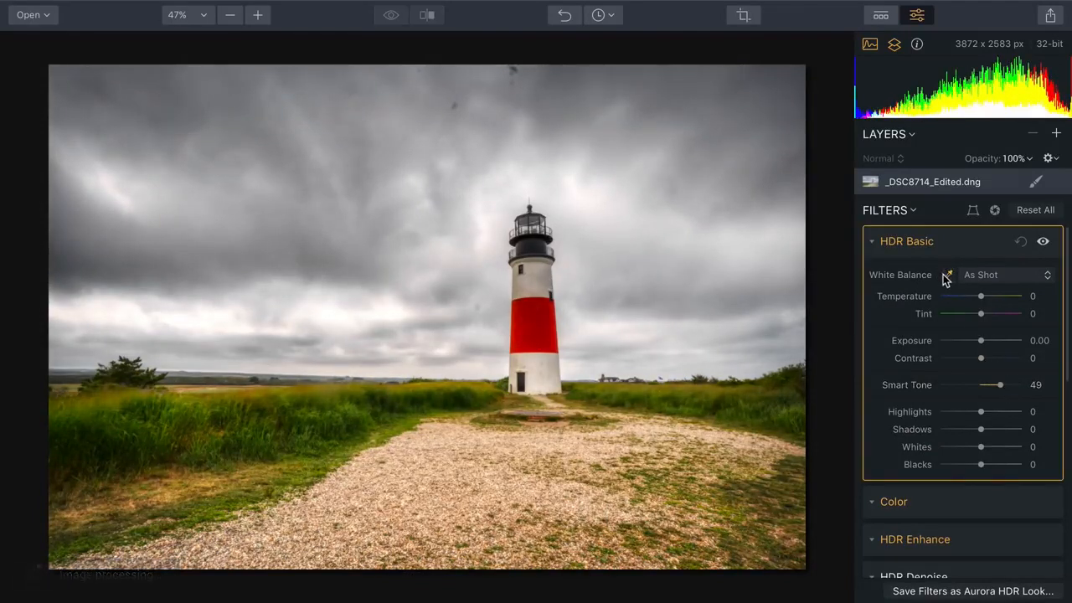
left_click(545, 374)
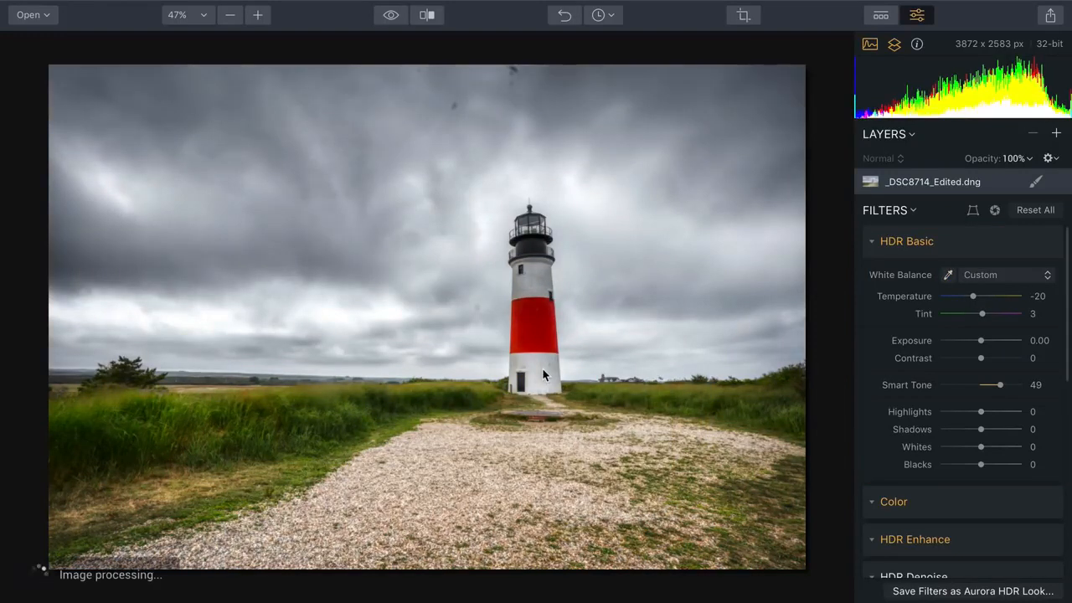
left_click(872, 242)
Step: Set Color Contrast to 30 in the Color filter
left_click(873, 285)
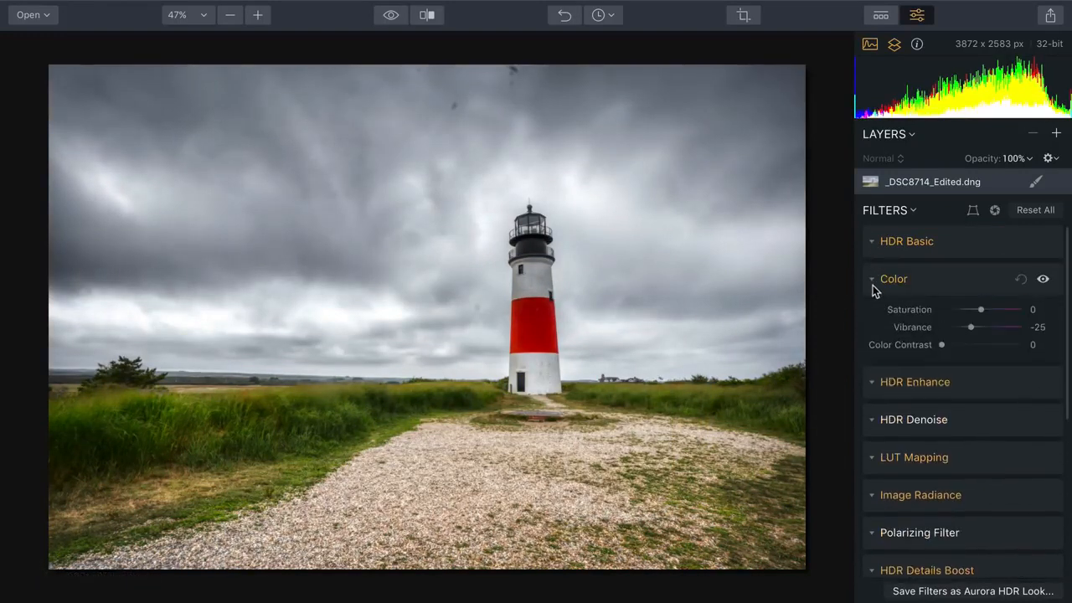
mouse_move(956, 348)
left_mouse_down()
mouse_move(940, 349)
mouse_move(971, 353)
left_mouse_up()
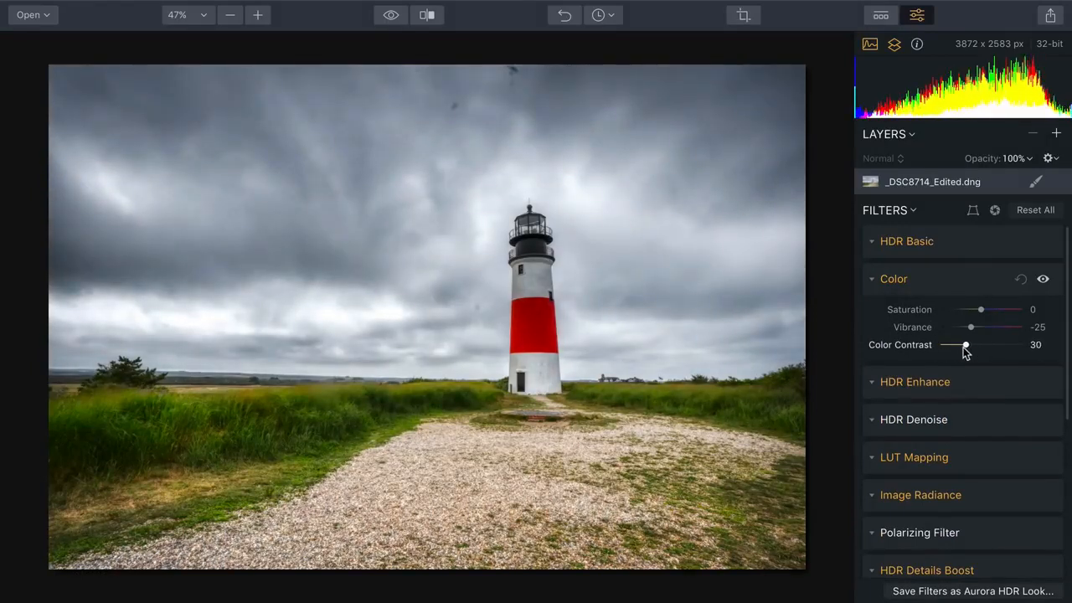
left_click(874, 282)
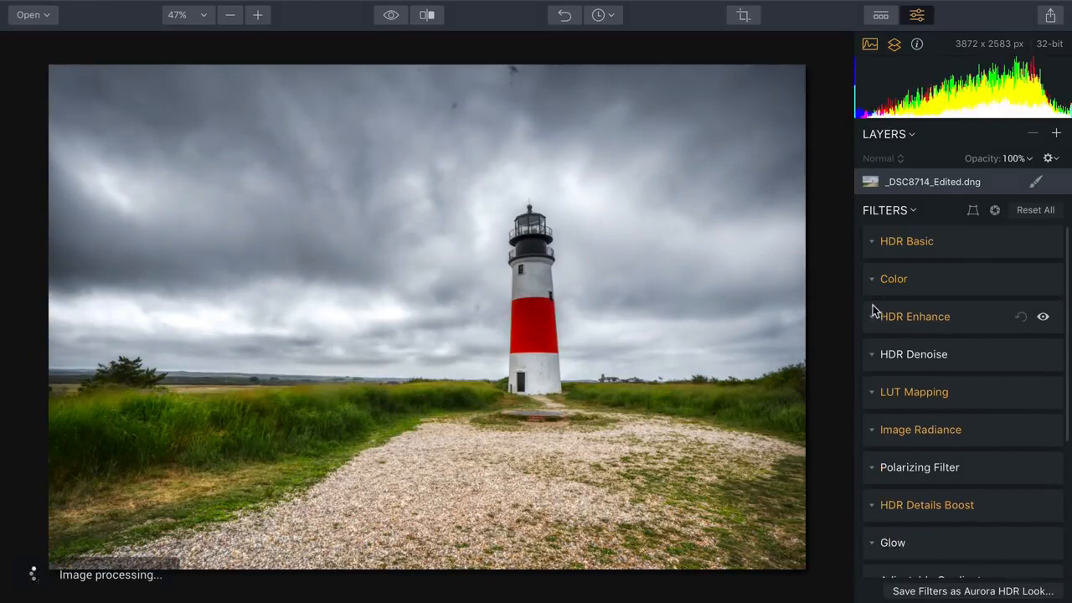
Step: In HDR Enhance, set the HDR Clarity amount to 29 and the HDR Smart Structure amount to 50
left_click(871, 318)
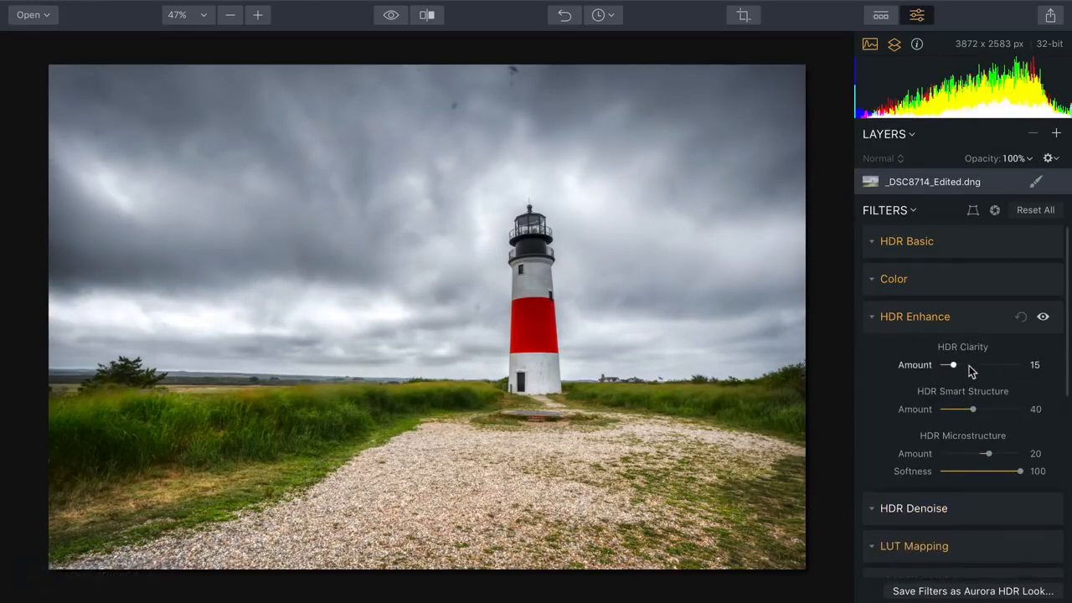
left_click_drag(968, 365, 984, 421)
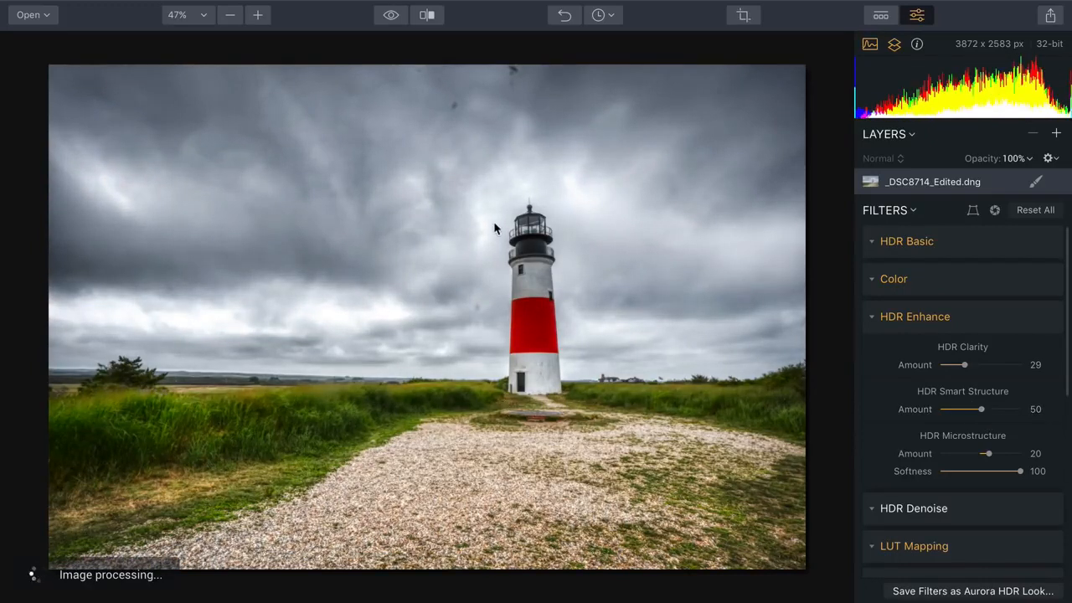
left_click(872, 318)
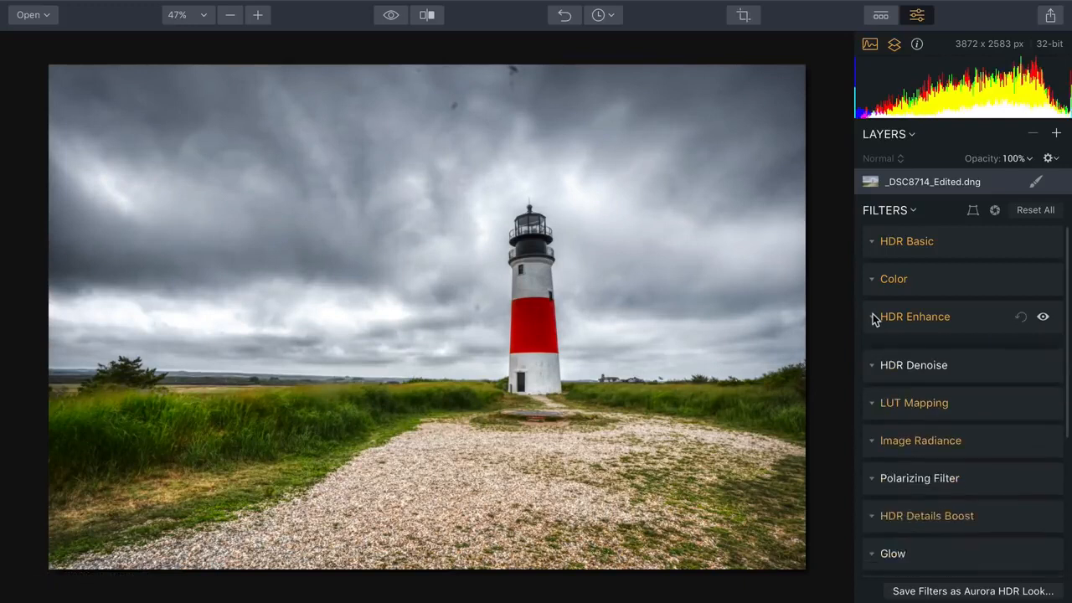
Step: Review the available LUTs, keep Fall, and set its LUT Mapping amount to 68
left_click(874, 357)
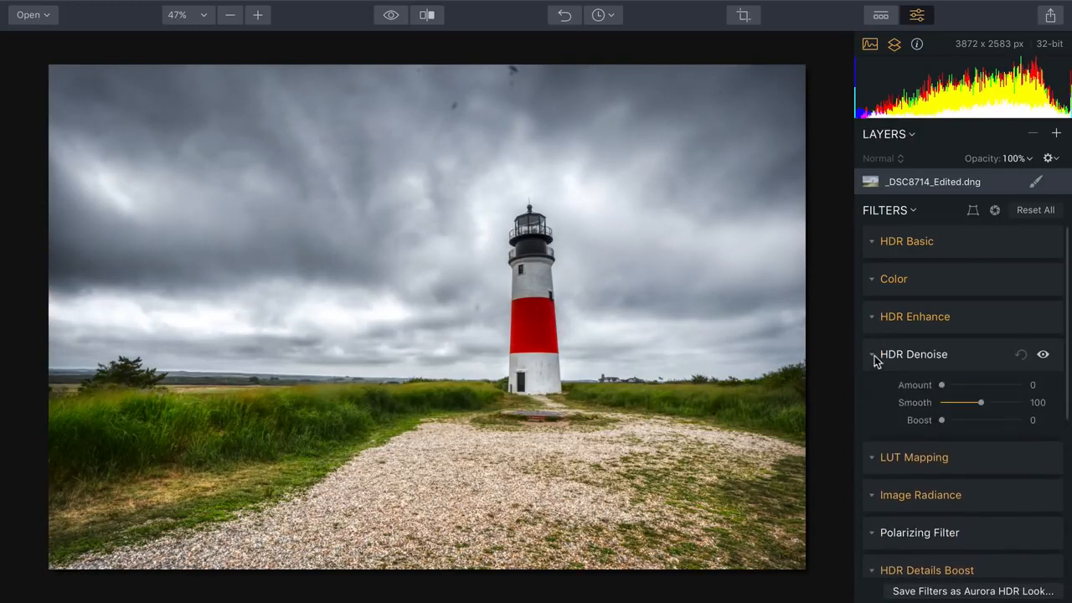
left_click(874, 356)
left_click(870, 392)
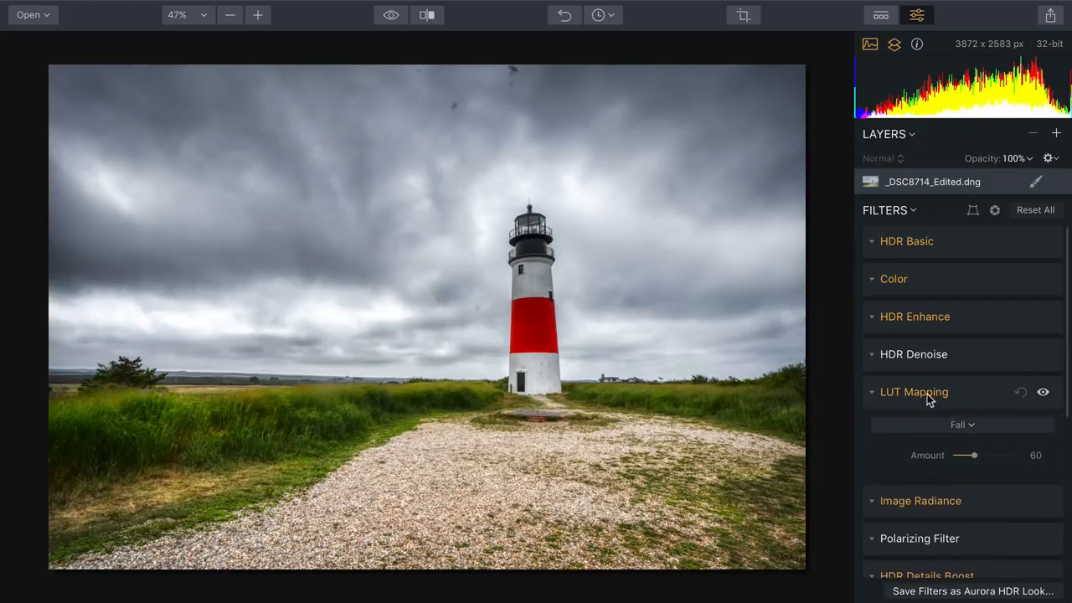
left_click(961, 425)
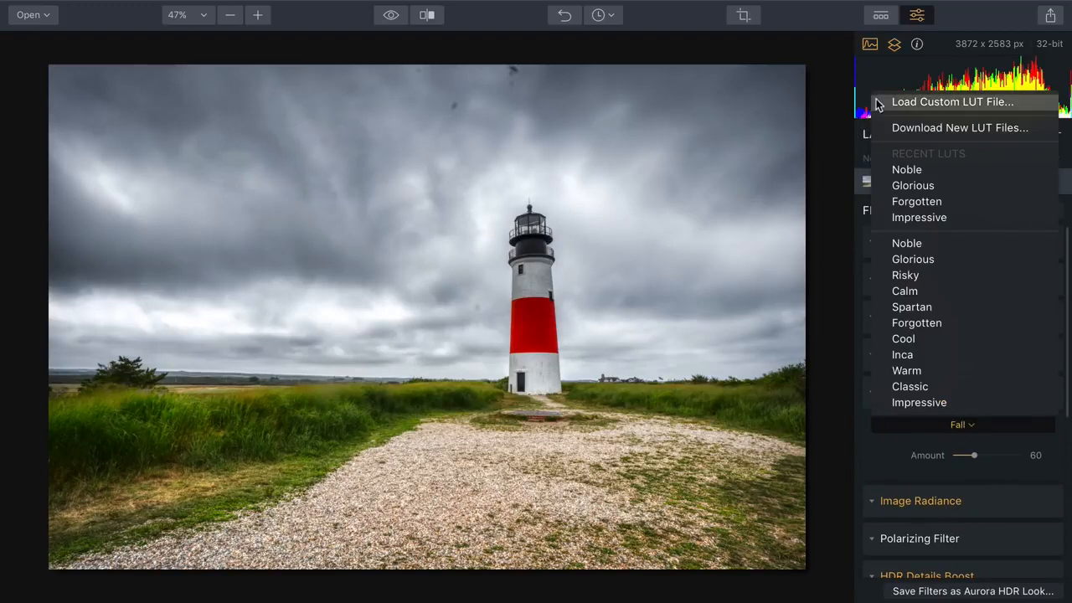
left_click(839, 289)
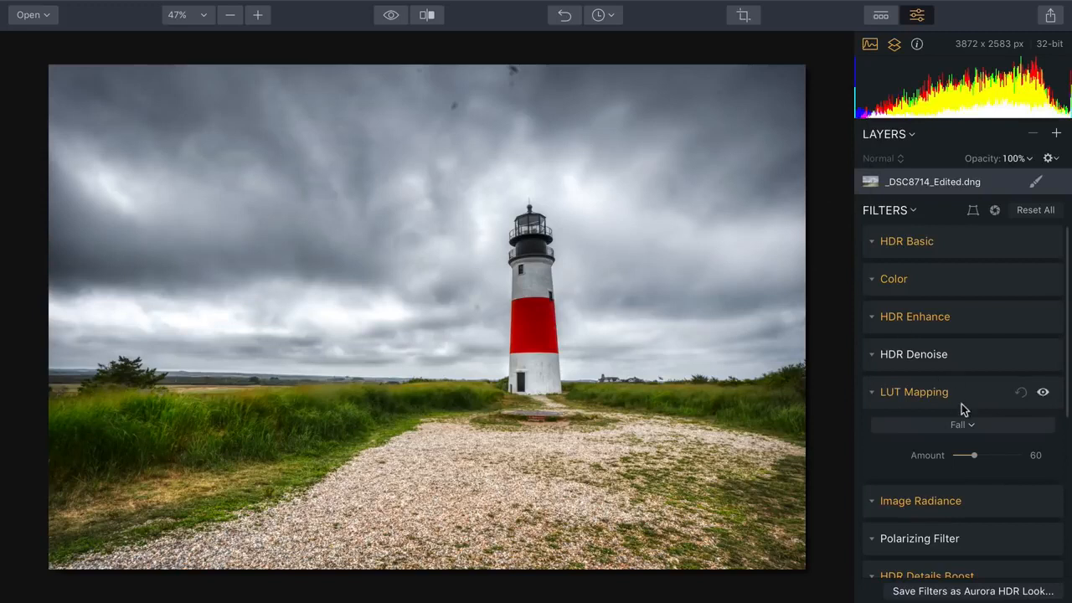
mouse_move(983, 457)
left_mouse_down()
mouse_move(999, 458)
mouse_move(964, 457)
mouse_move(1005, 456)
mouse_move(951, 461)
mouse_move(976, 456)
left_mouse_up()
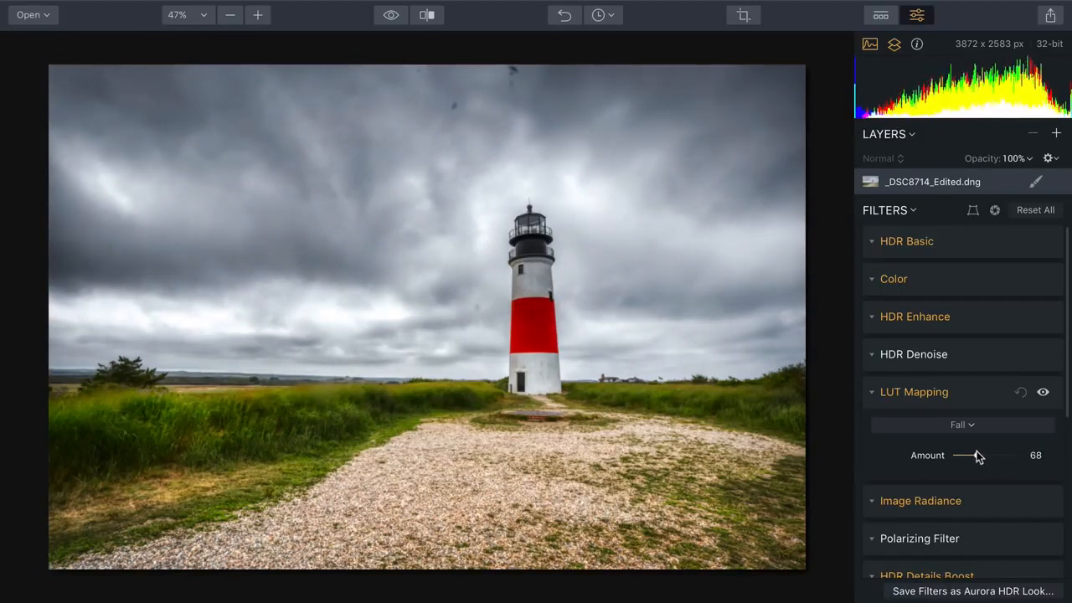
left_click(878, 397)
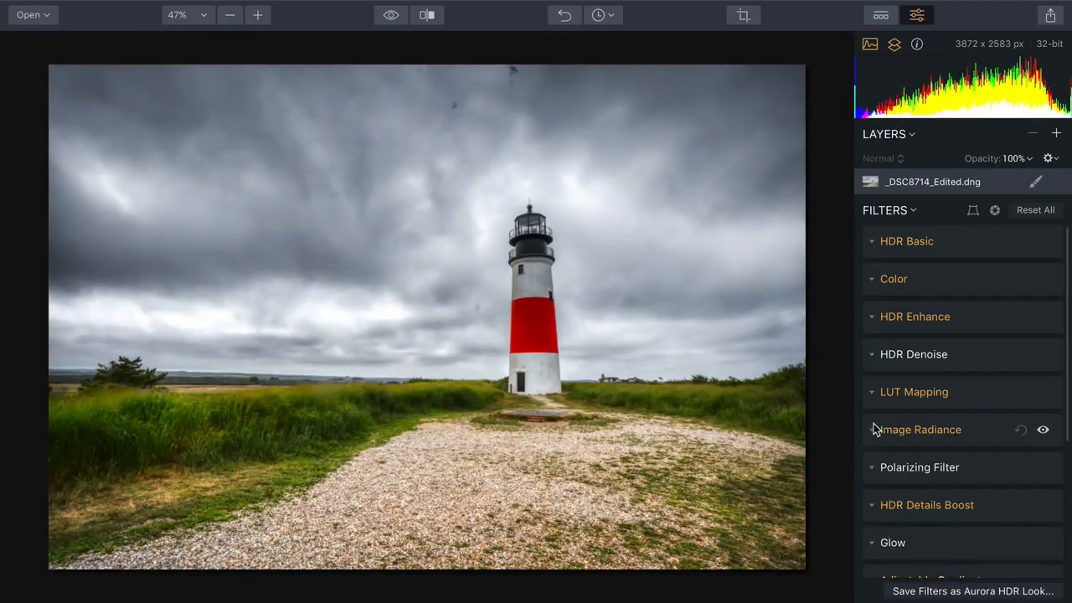
Step: Adjust the sliders of the Image Radiance filter on the lighthouse photo
left_click(908, 431)
left_click_drag(971, 460, 976, 495)
left_click(872, 432)
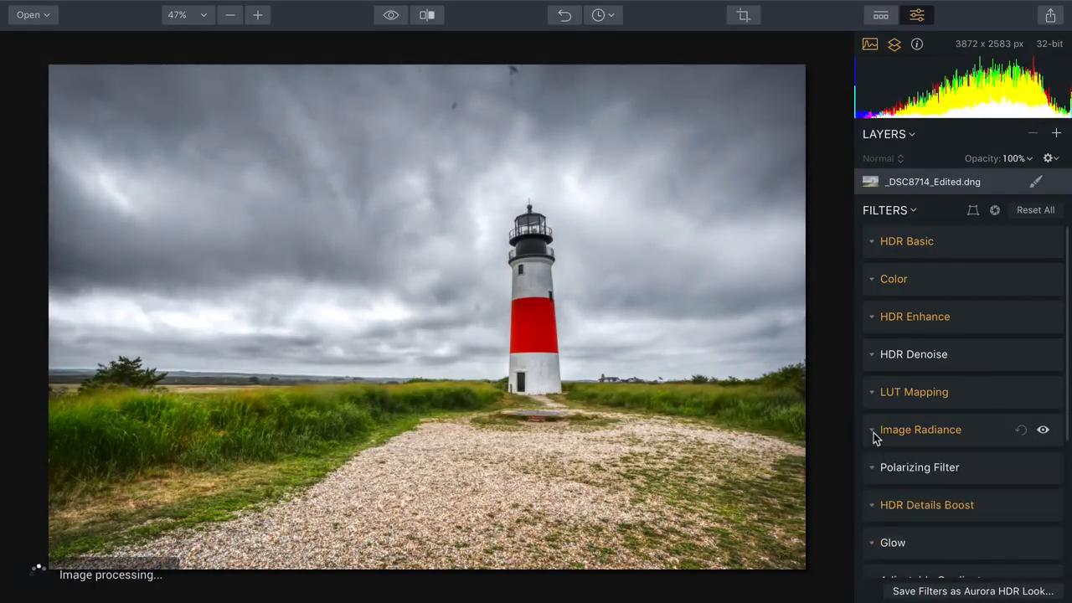
Step: In the HSL filter, set the Red luminance to -18 and the Red hue to -30
scroll(873, 432, "down", 5)
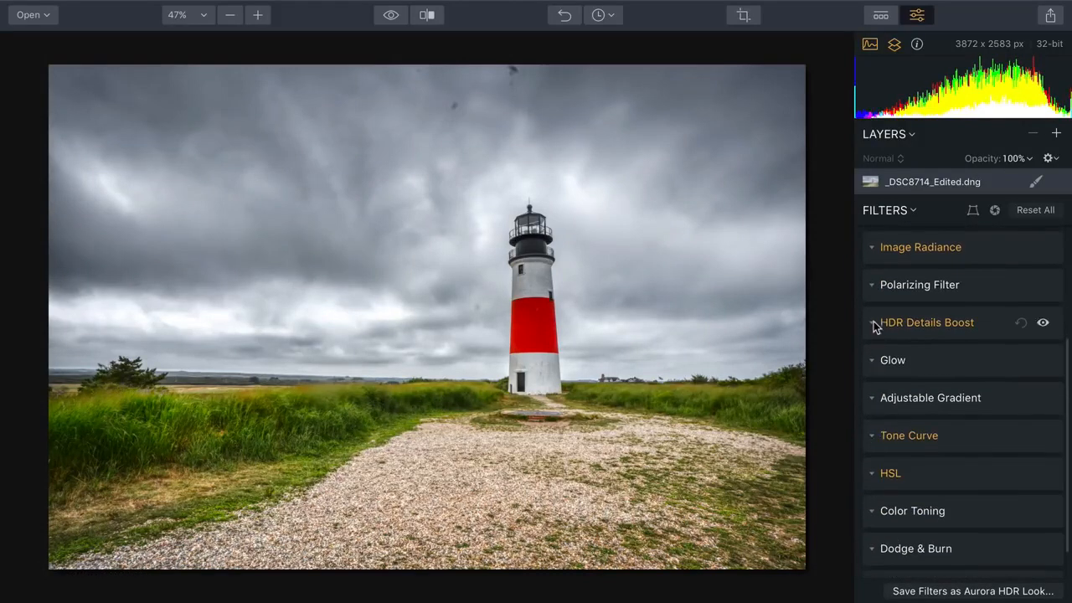
left_click(871, 436)
scroll(871, 434, "down", 5)
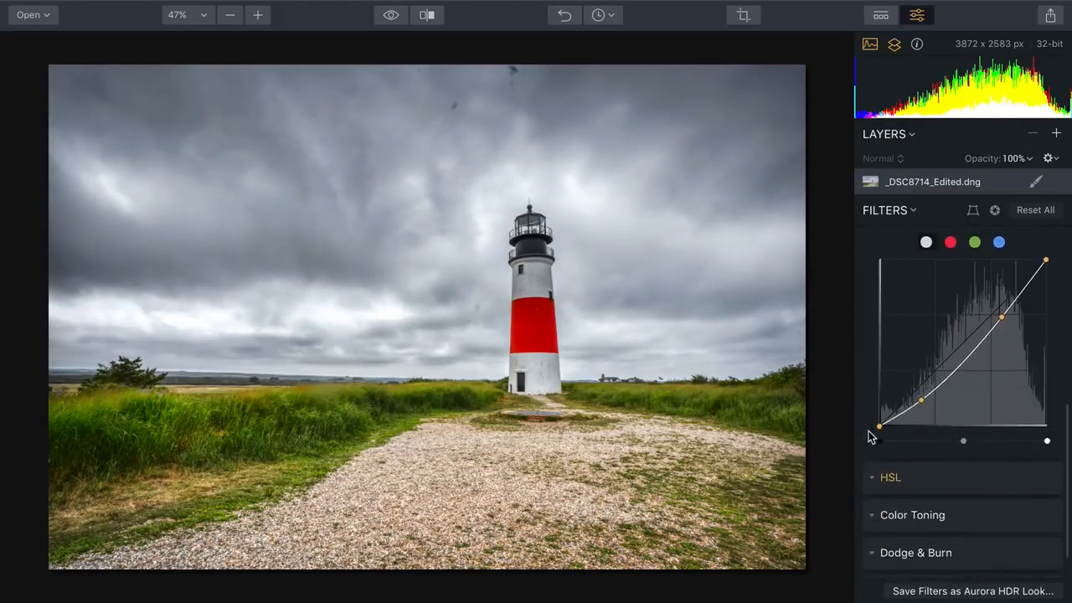
left_click(871, 477)
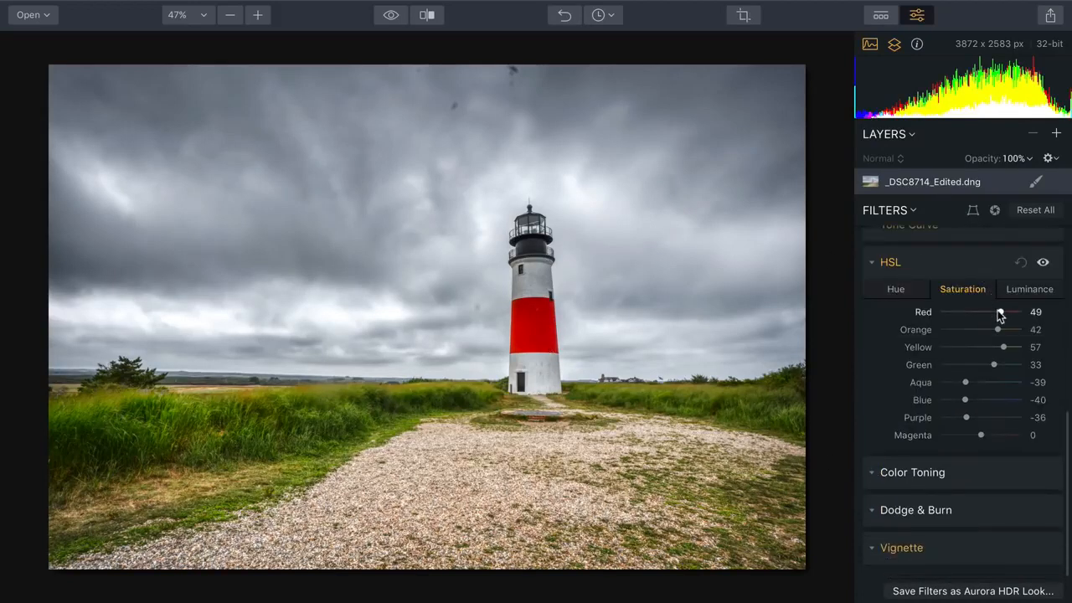
left_click_drag(999, 315, 974, 319)
left_click(1029, 288)
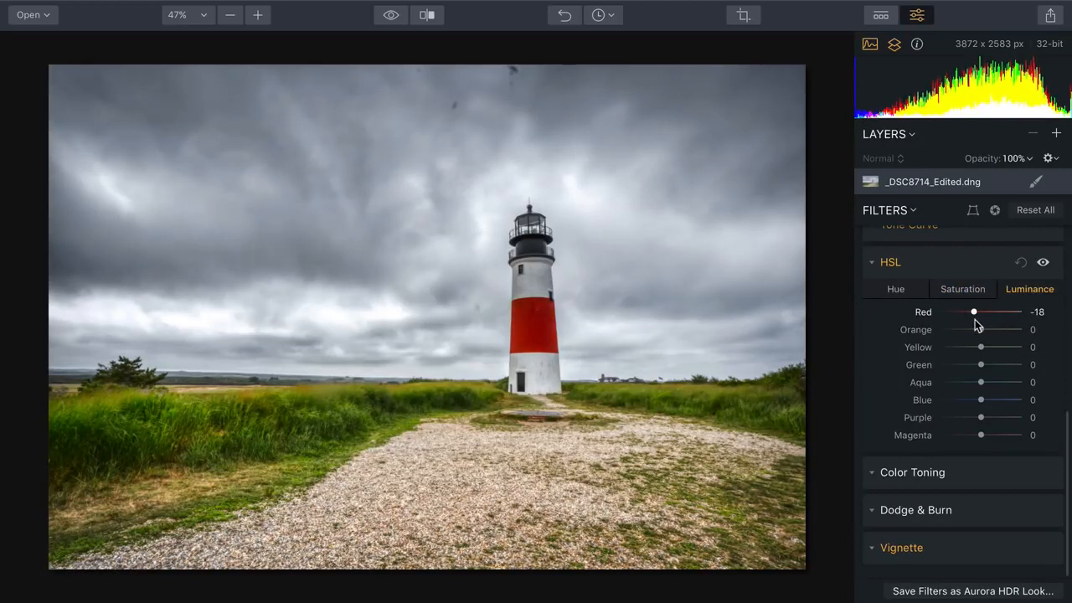
left_click(895, 289)
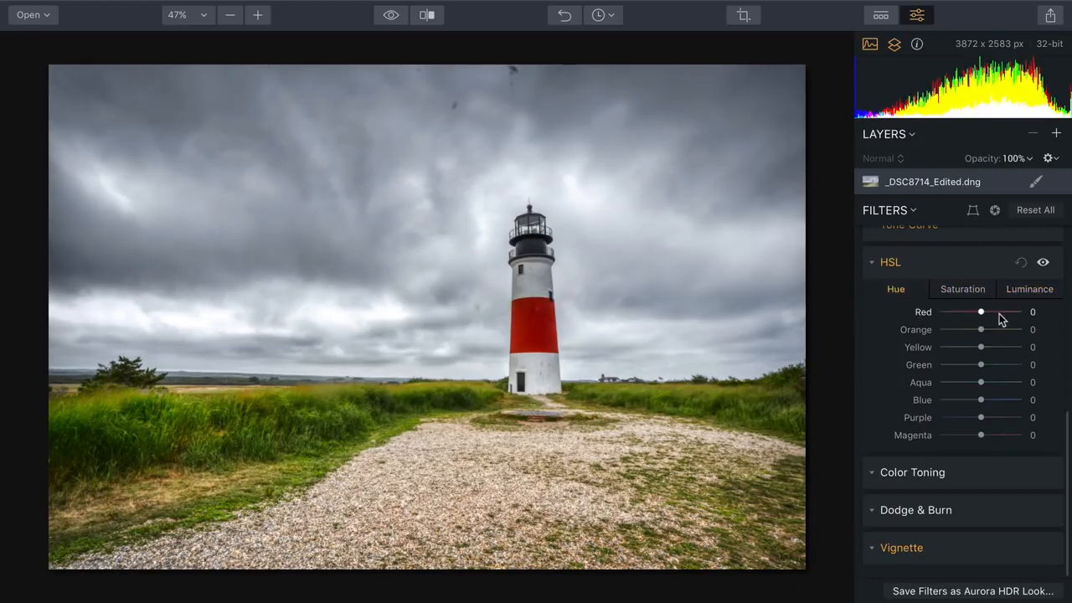
mouse_move(980, 313)
left_mouse_down()
mouse_move(936, 315)
mouse_move(1004, 319)
mouse_move(966, 320)
left_mouse_up()
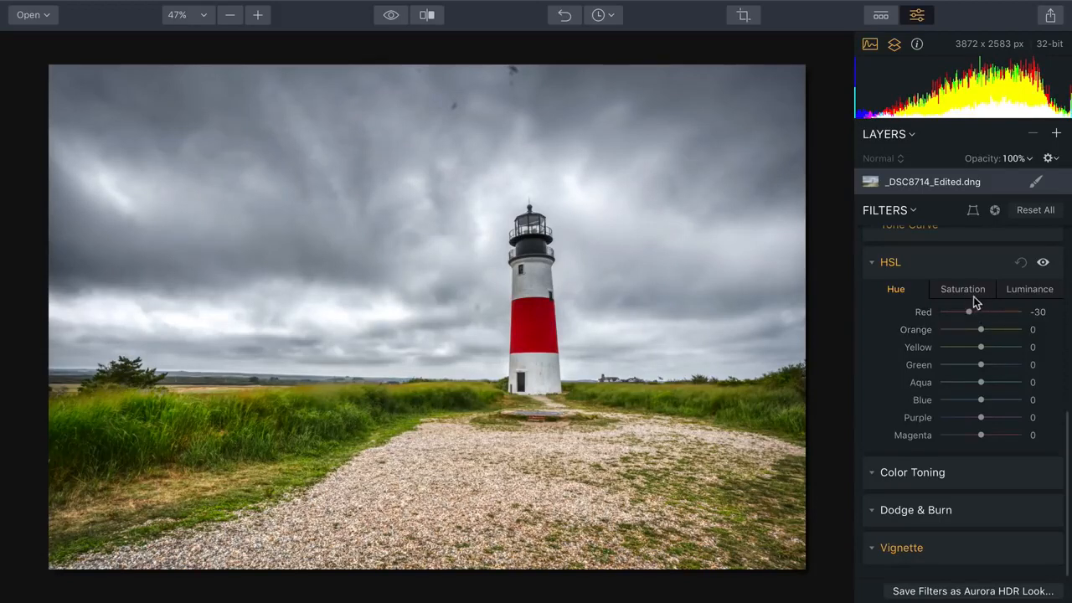
Step: Reduce the Green saturation and set the Green luminance to 2 in the HSL filter
left_click(963, 290)
mouse_move(992, 364)
left_mouse_down()
mouse_move(963, 371)
mouse_move(1007, 369)
mouse_move(982, 378)
left_mouse_up()
left_click(1013, 289)
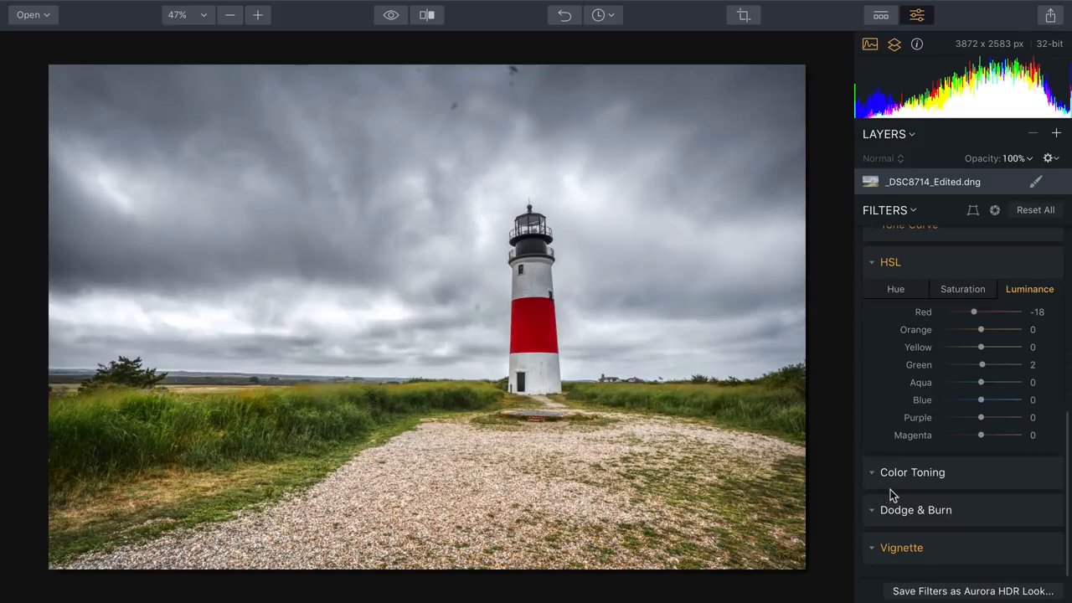
left_click(871, 262)
Step: Set the Adjustable Gradient's orientation across the photo with Blend 78, Horizontal Shift 51 and Rotation -1°
left_click(871, 360)
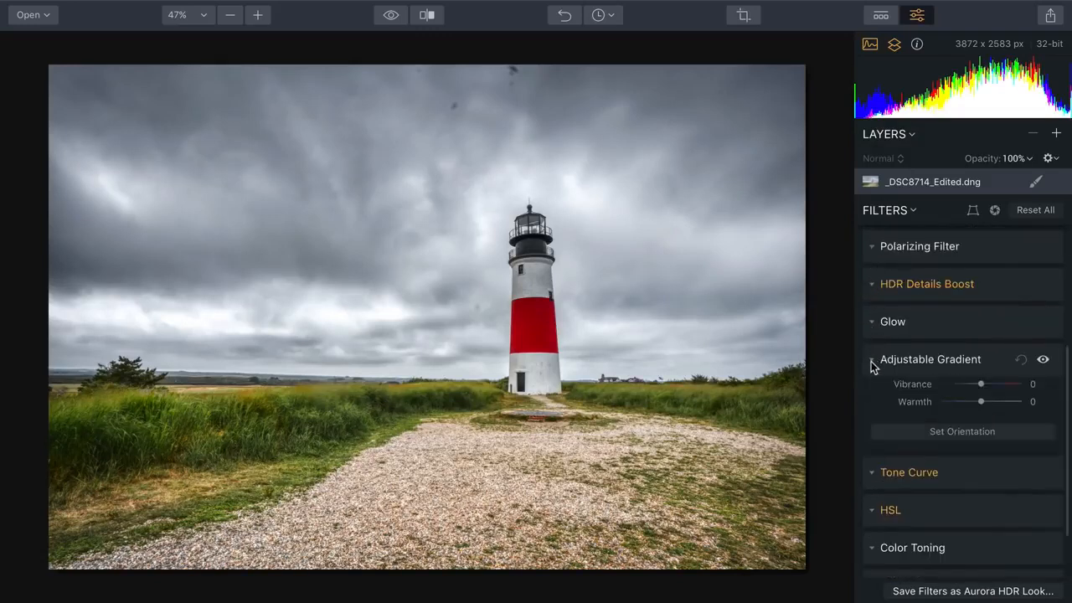
left_click(945, 544)
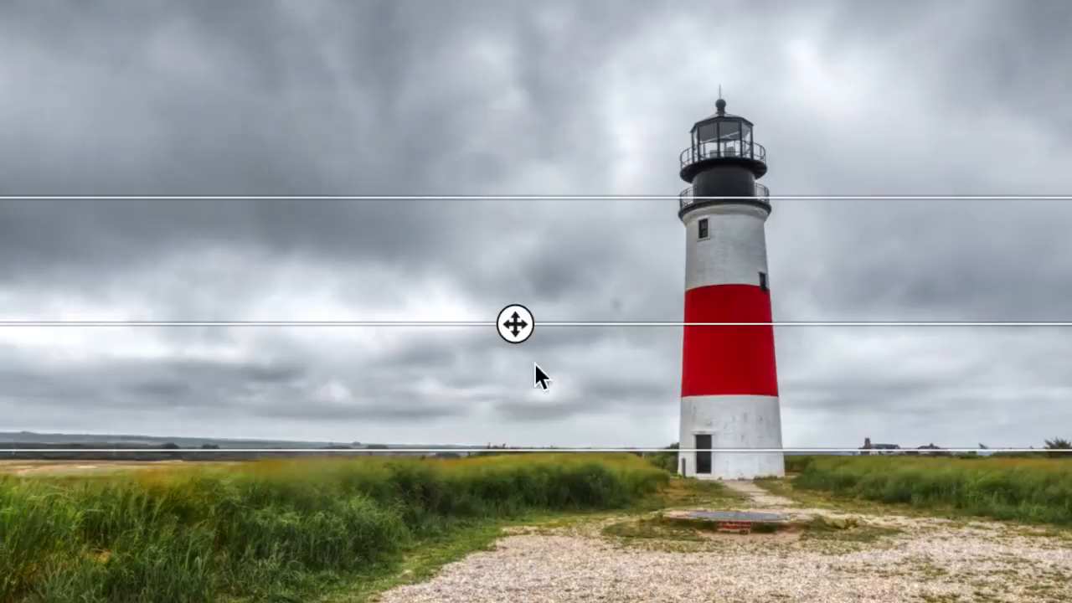
left_click_drag(515, 323, 504, 438)
left_click_drag(542, 314, 537, 145)
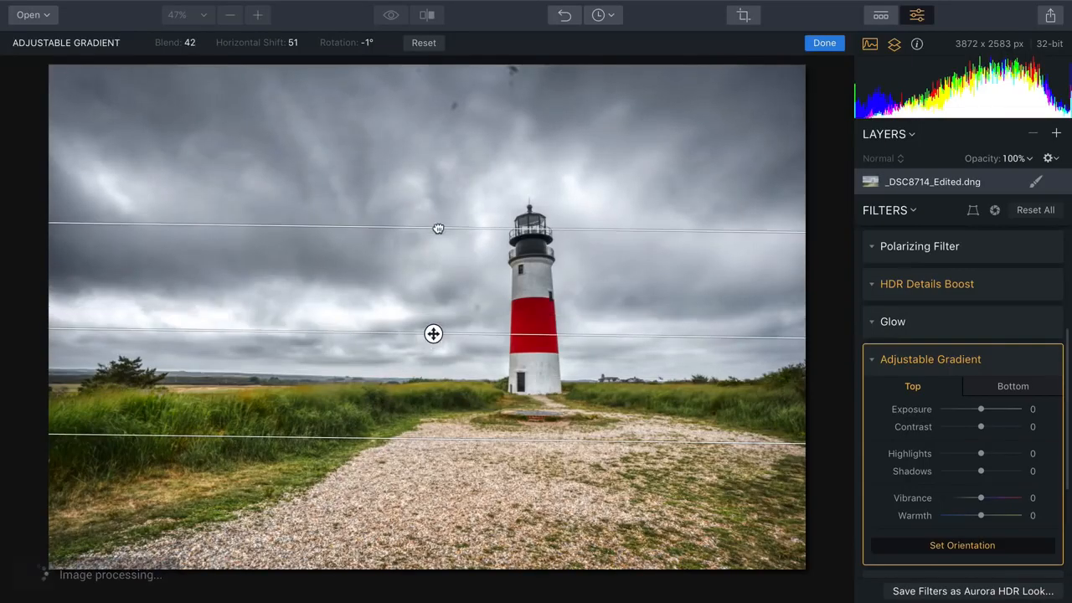
left_click_drag(438, 228, 431, 136)
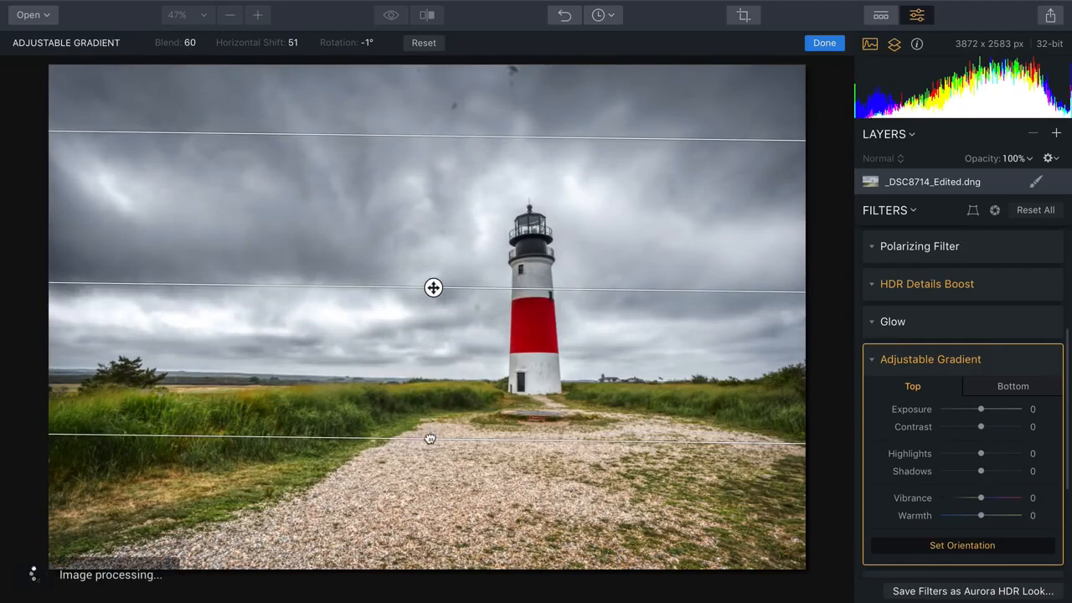
left_click_drag(430, 439, 429, 534)
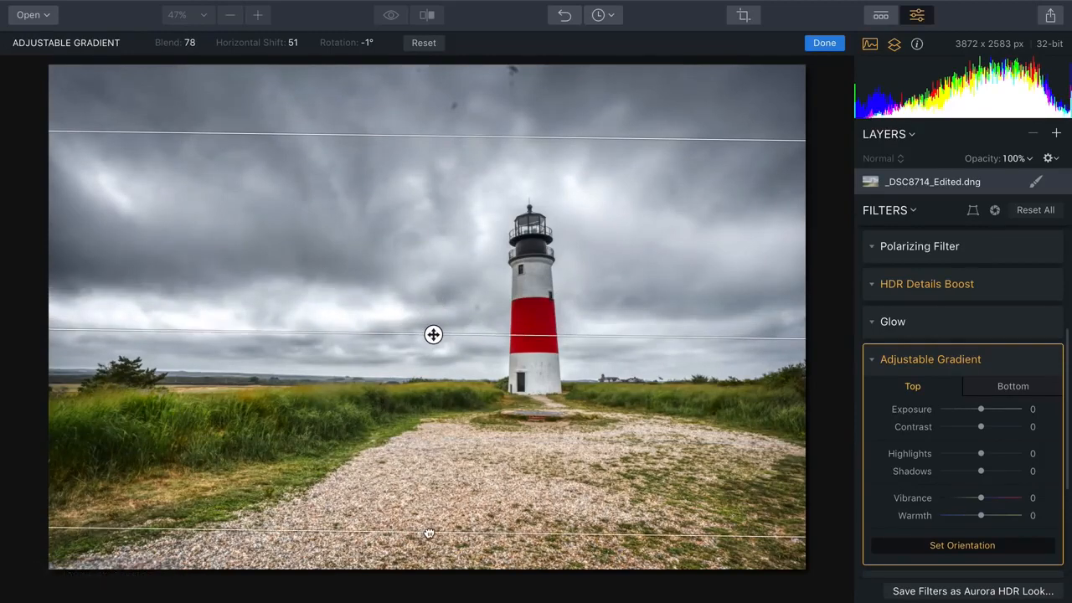
Step: For the gradient's Bottom area, set Exposure to -41, Highlights to -12 and Shadows to 38
left_click(1012, 388)
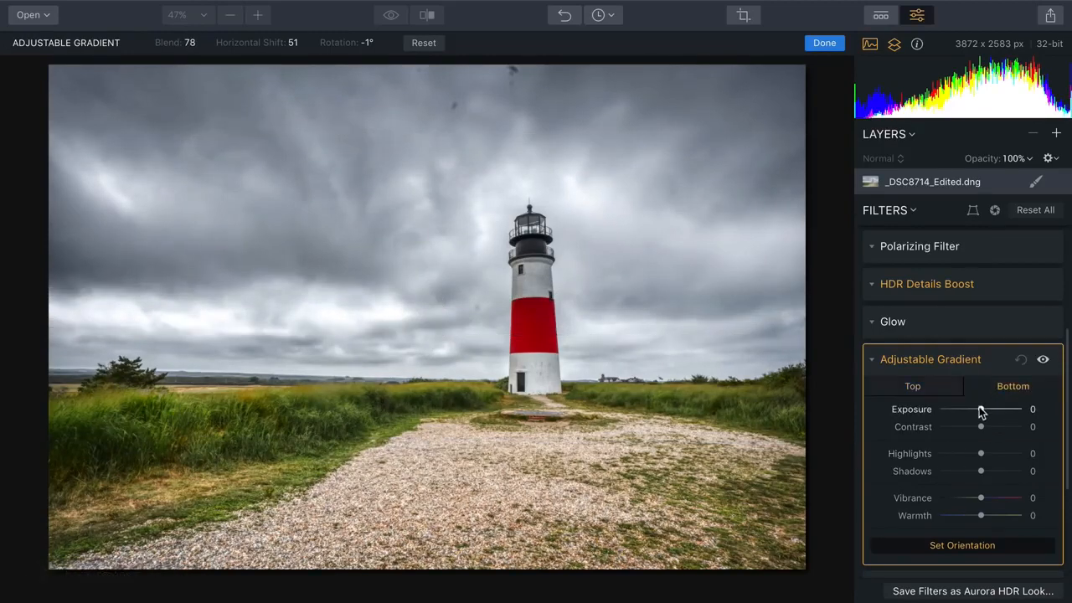
left_click_drag(982, 411, 998, 473)
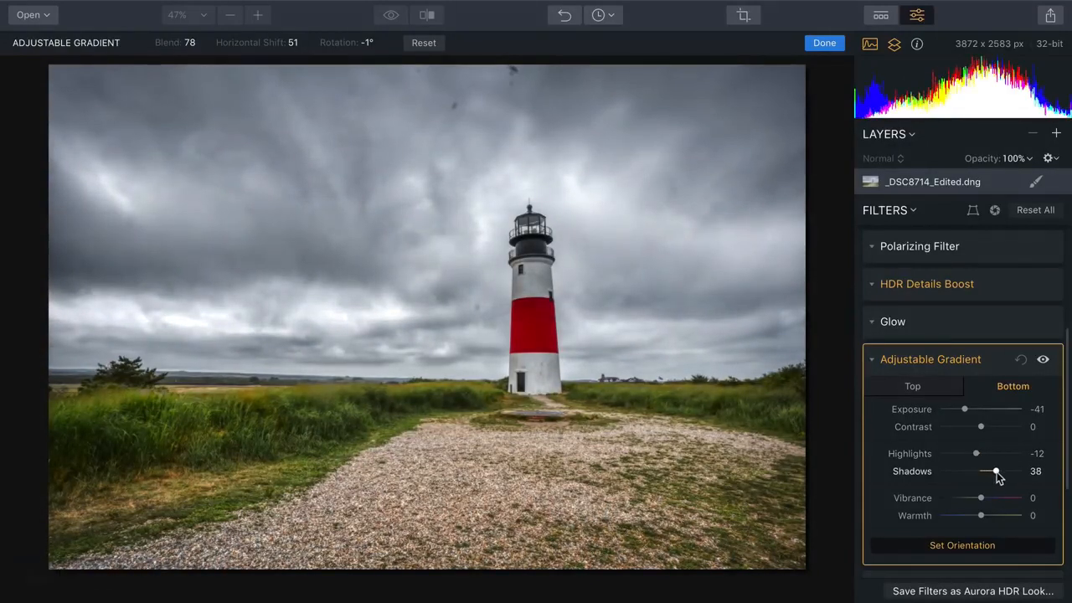
Step: Lighten the lighthouse with Dodge & Burn using the Lighten brush at Size 40 and Strength 27%
mouse_move(419, 524)
left_click(876, 360)
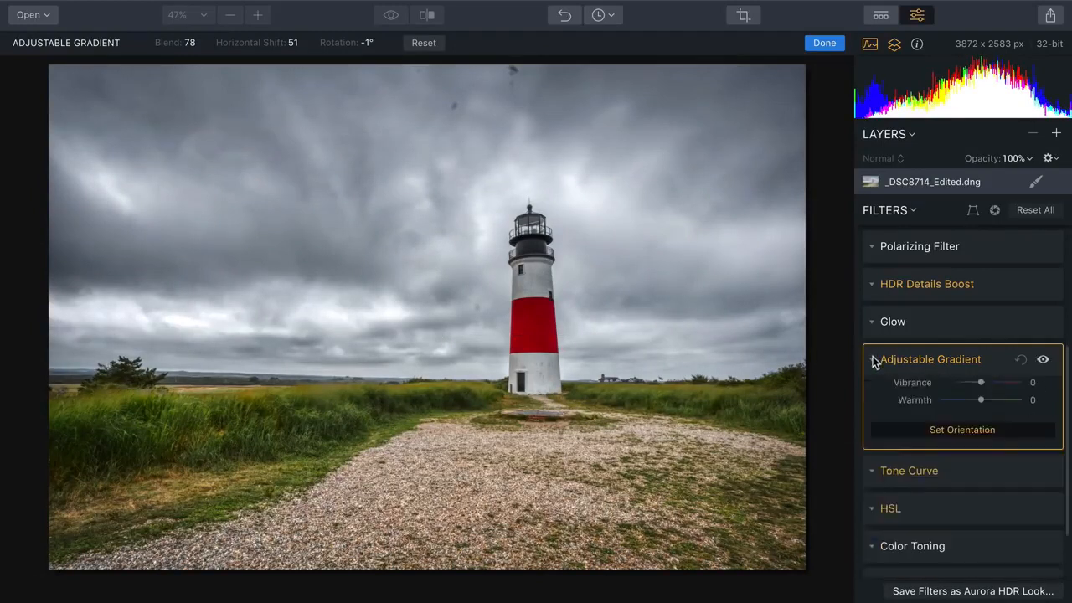
left_click(868, 511)
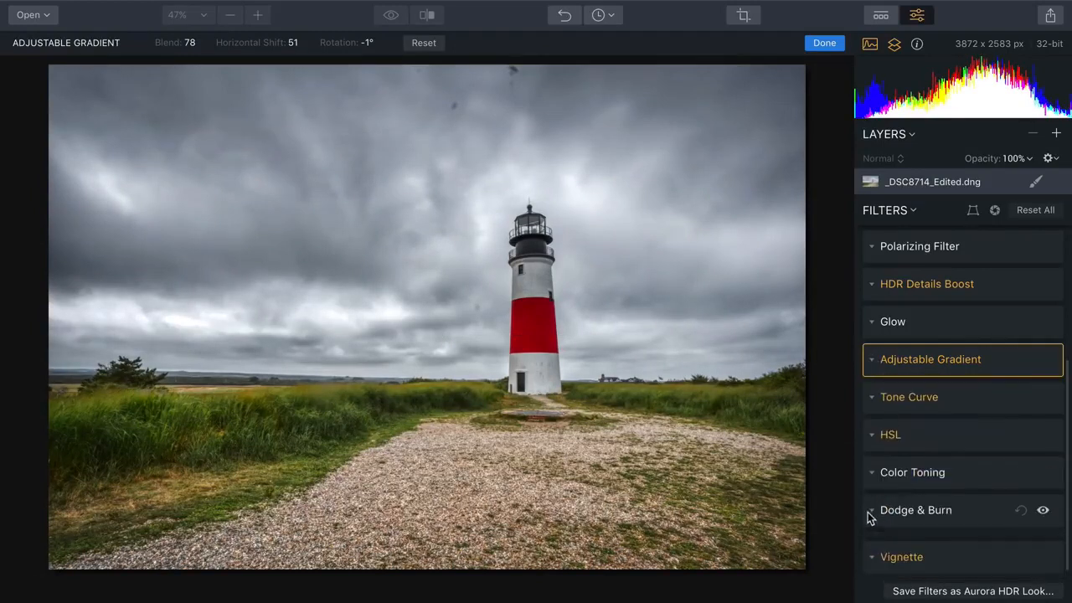
scroll(867, 511, "down", 2)
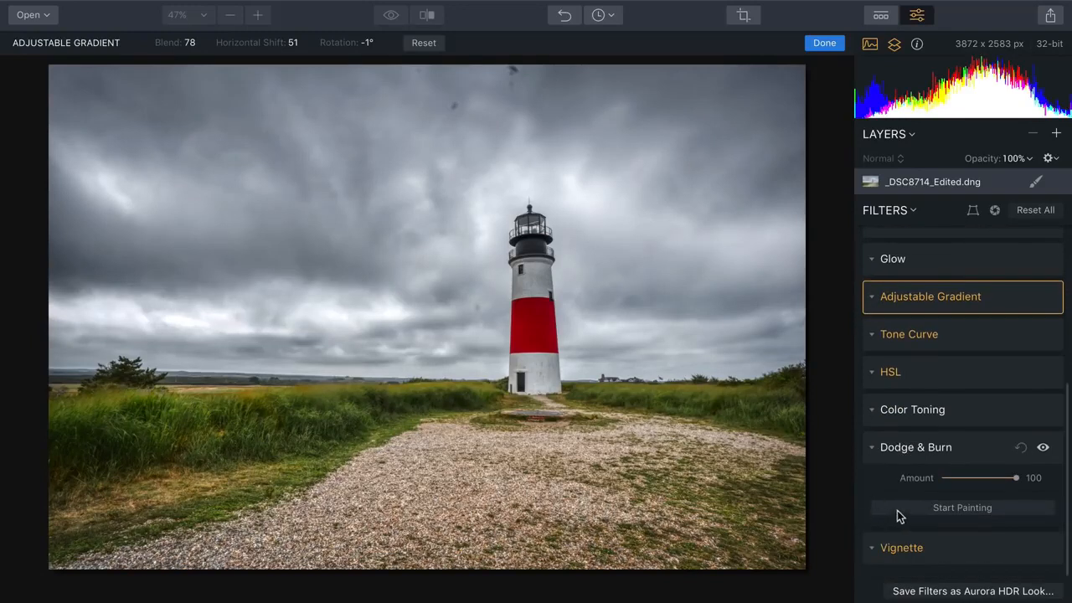
left_click(899, 510)
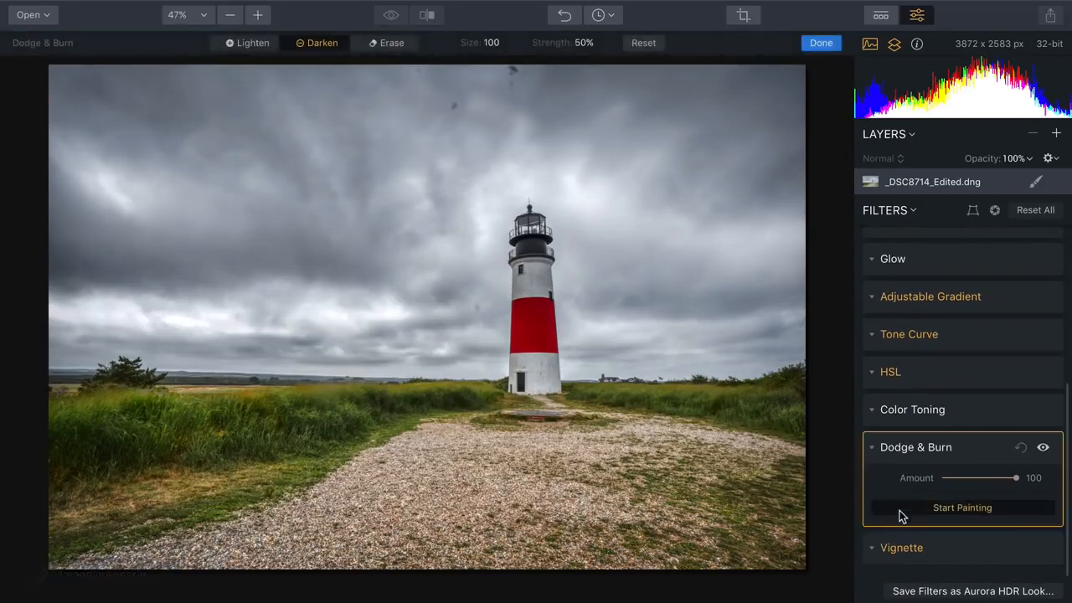
left_click(248, 42)
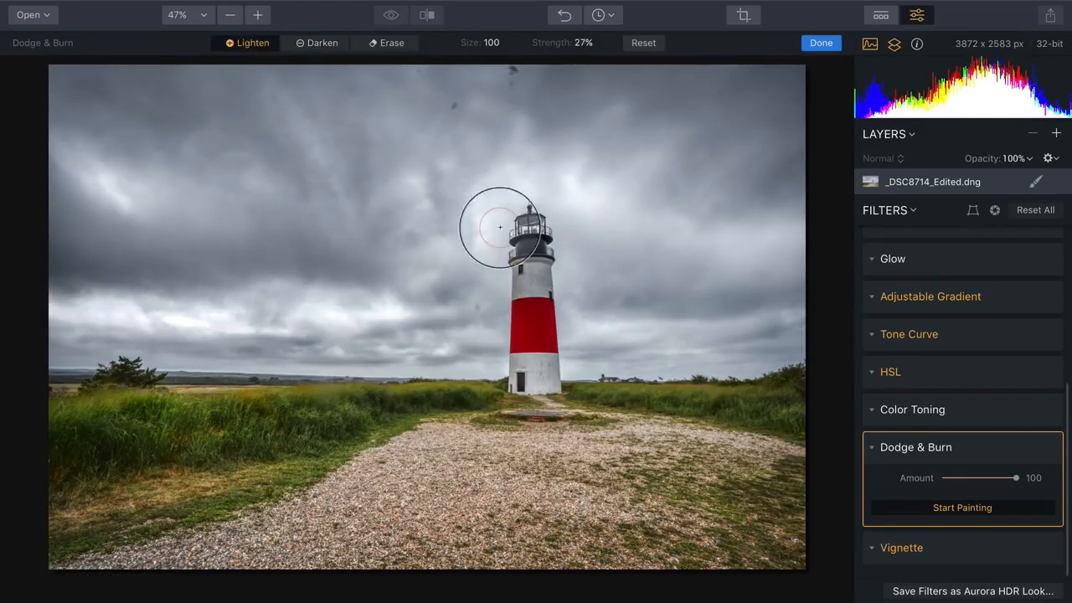
key("bracketleft")
key("bracketleft")
key("bracketleft")
key("bracketleft")
key("bracketleft")
key("bracketleft")
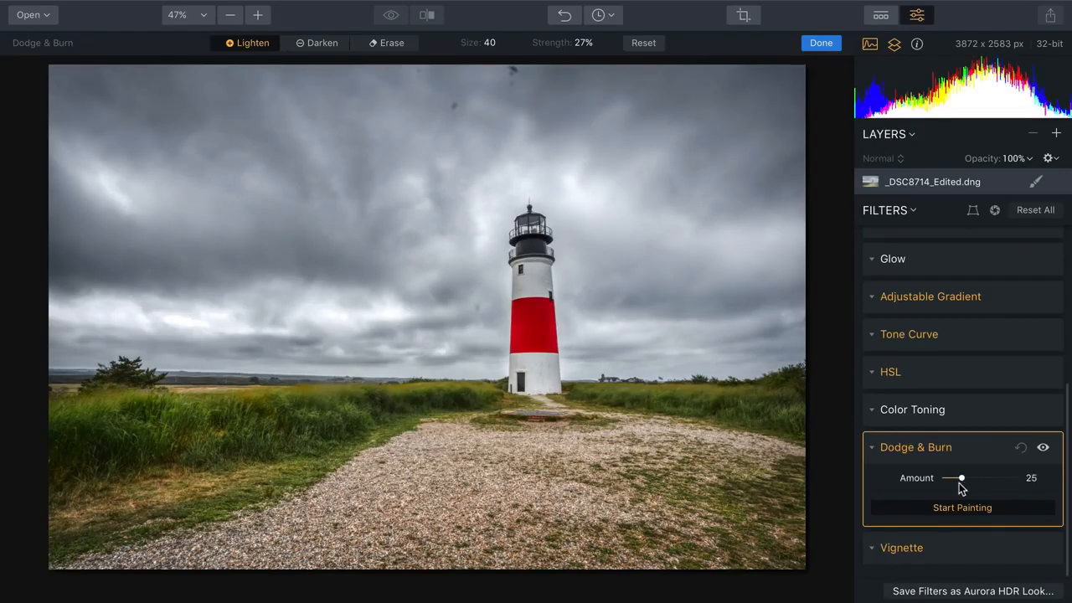
Step: Set the Dodge & Burn Amount to 74 and clean up the painting with the Erase brush at Size 52, Strength 100%
mouse_move(958, 482)
left_mouse_down()
mouse_move(1024, 479)
mouse_move(942, 477)
mouse_move(1000, 474)
left_mouse_up()
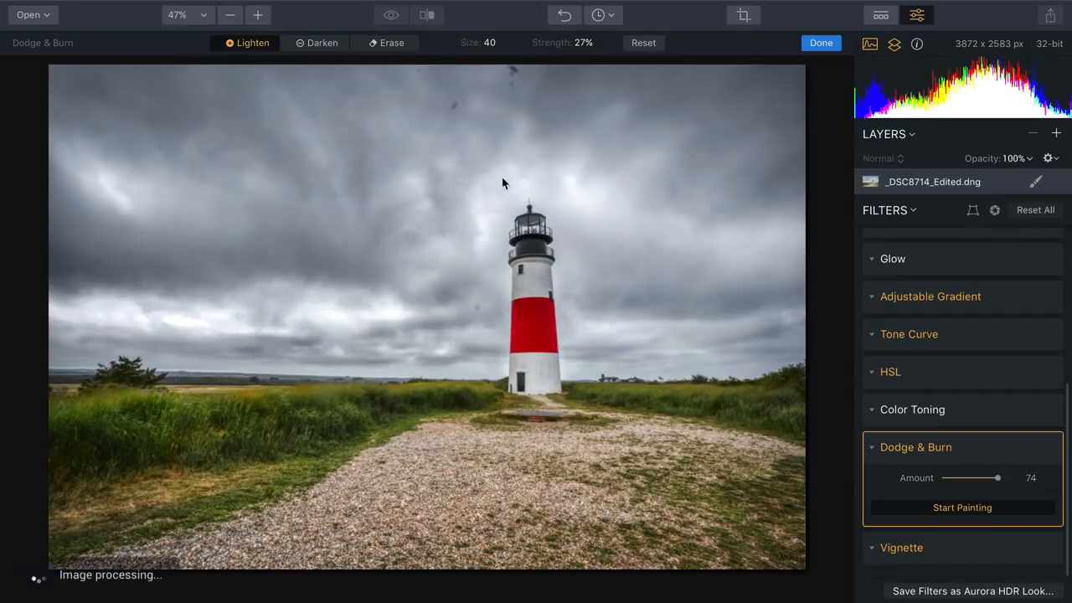
left_click(387, 43)
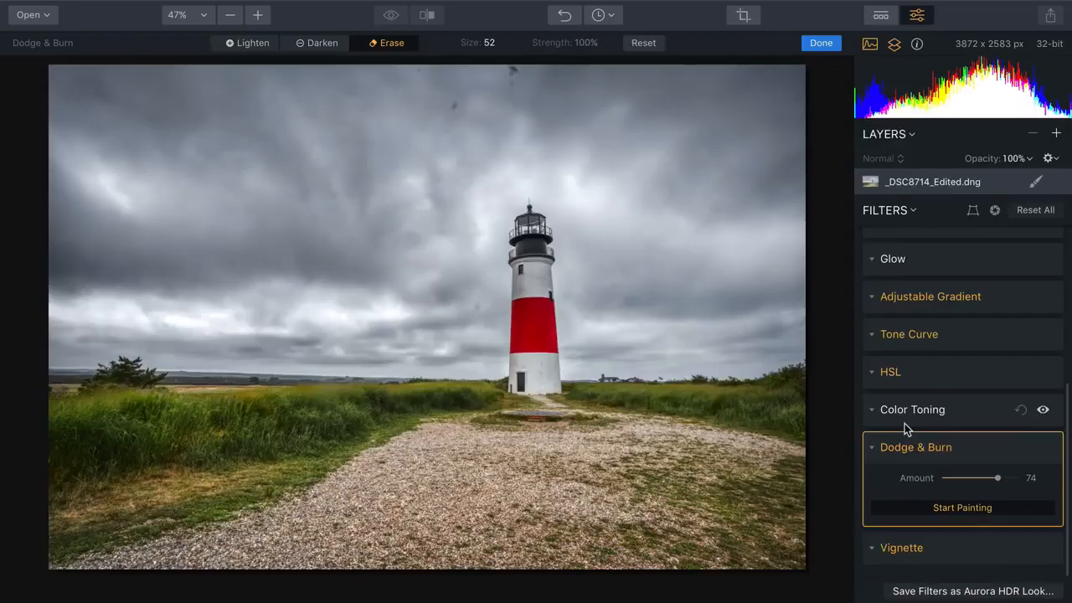
left_click(812, 47)
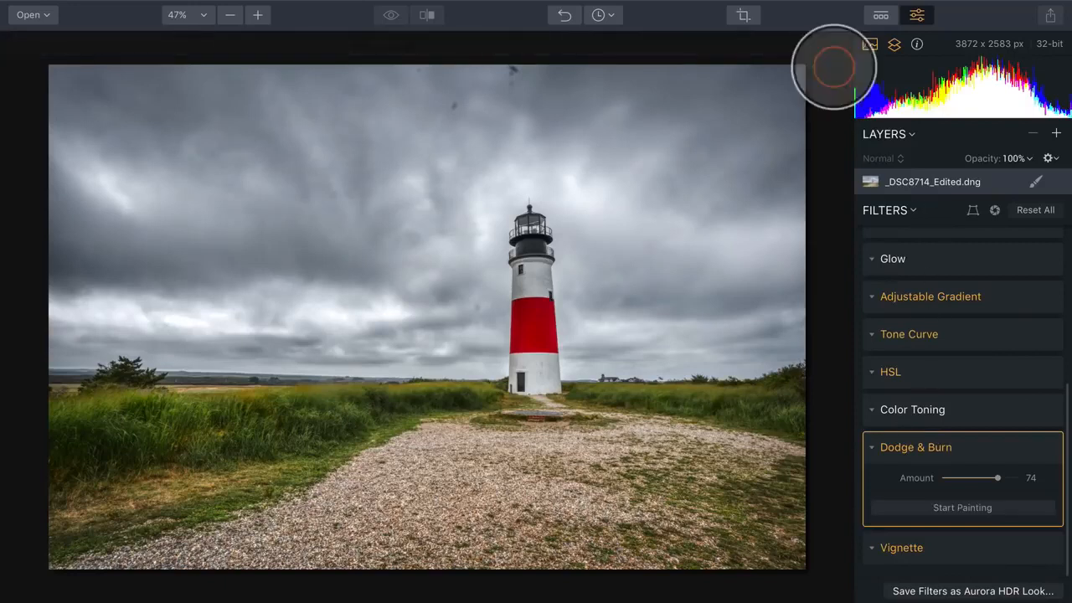
left_click(872, 447)
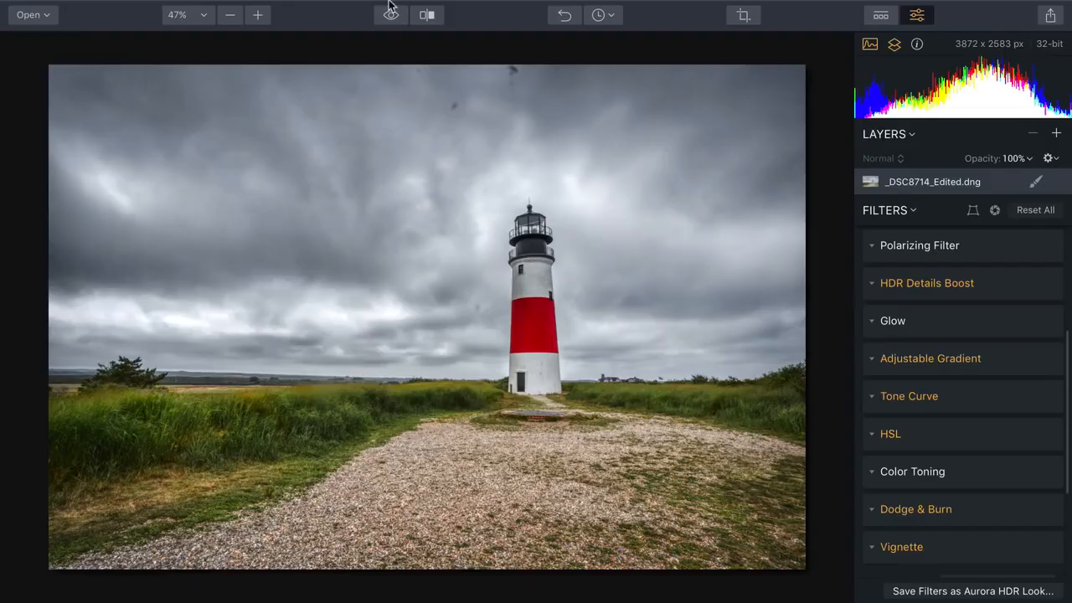
Step: Send the lighthouse photo to the Luminar plugin and look over its preset categories
mouse_move(390, 4)
left_click(428, 7)
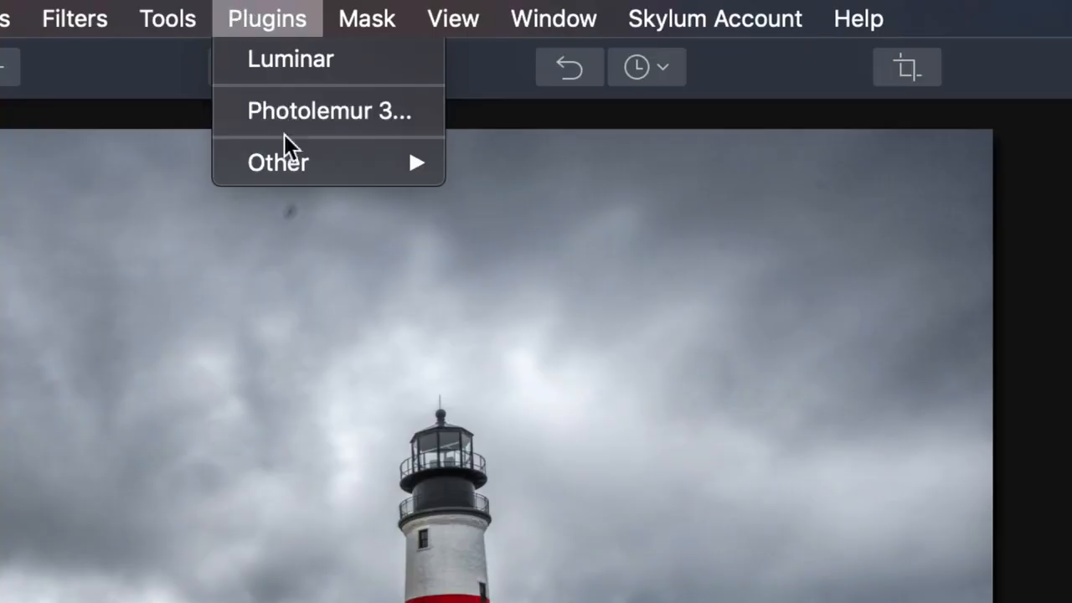
mouse_move(455, 83)
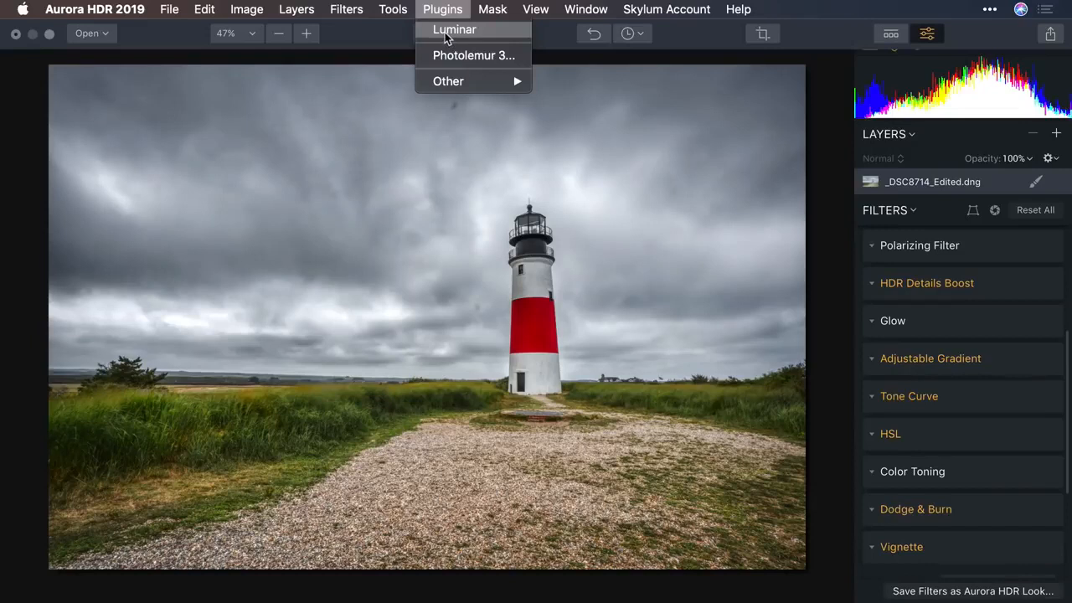
left_click(447, 34)
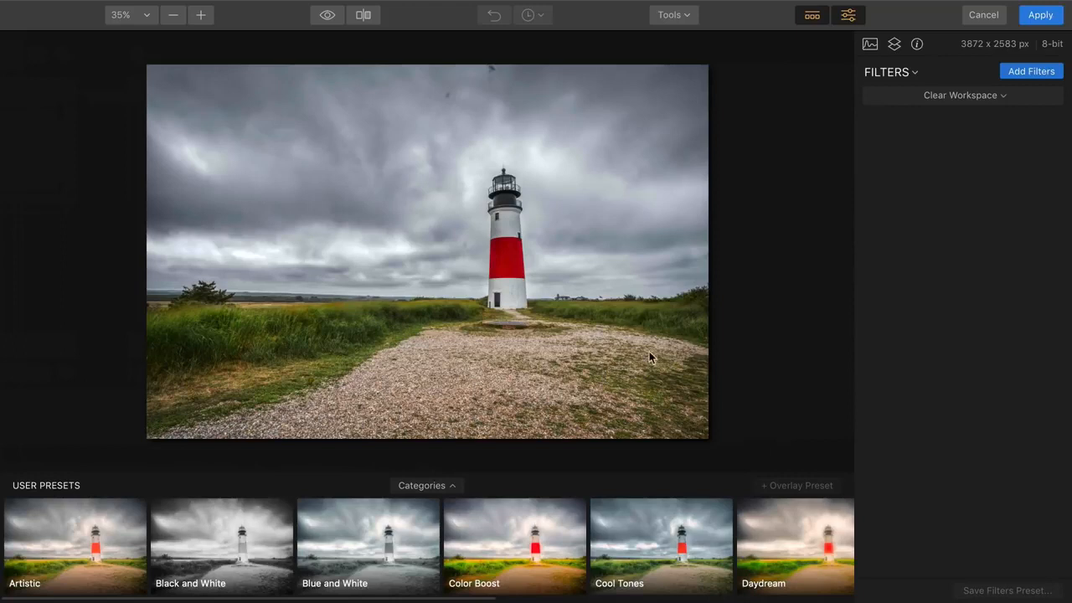
left_click(433, 488)
scroll(460, 389, "down", 1)
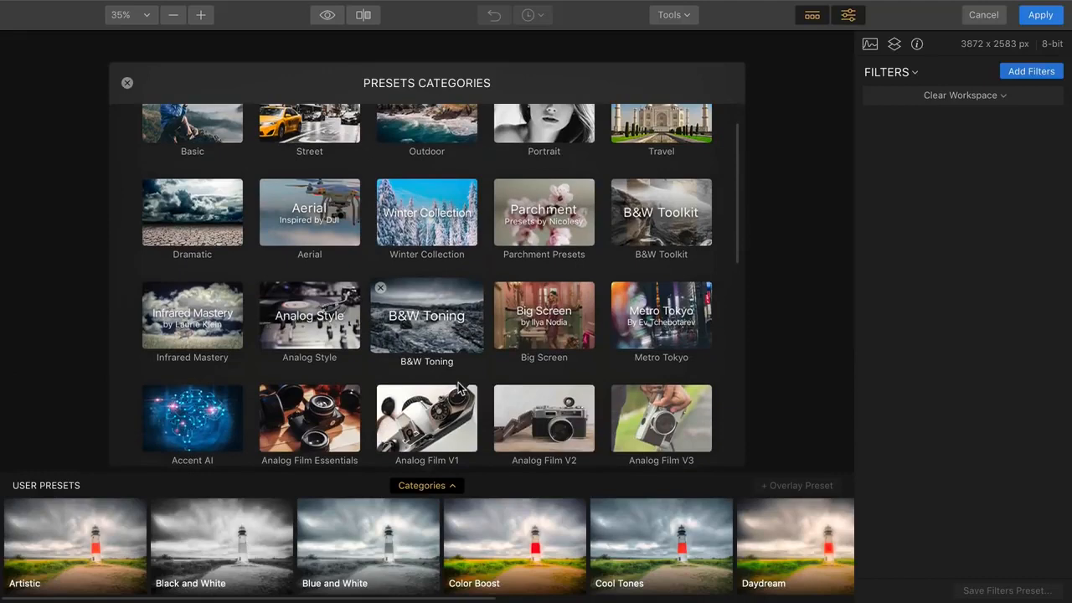
left_click(126, 83)
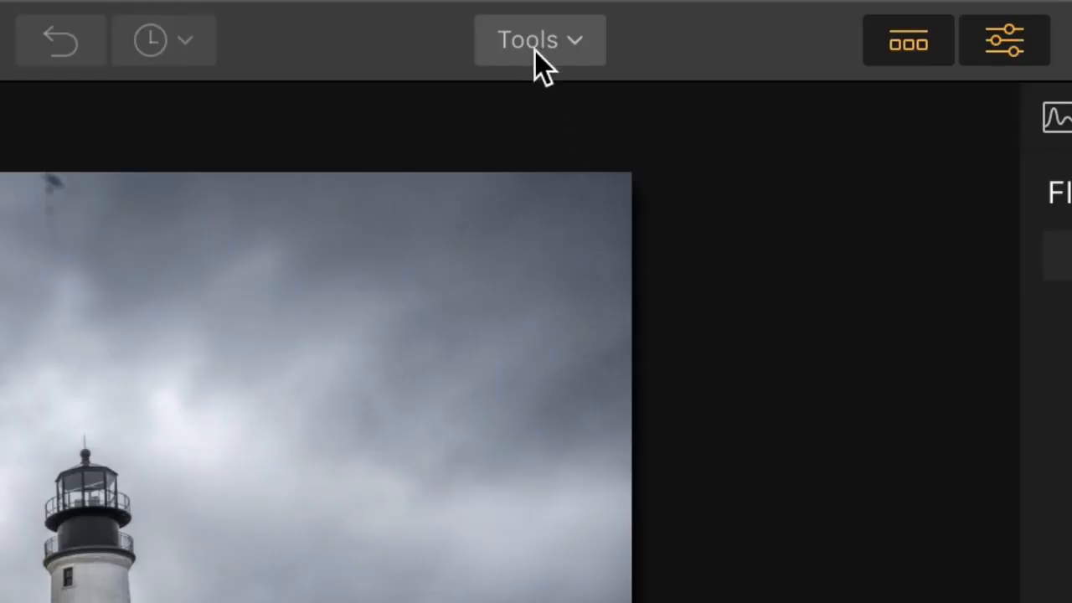
Step: Mark the dark spots in the sky and along the photo's lower edge with the Erase tool at Size 20
left_click(669, 16)
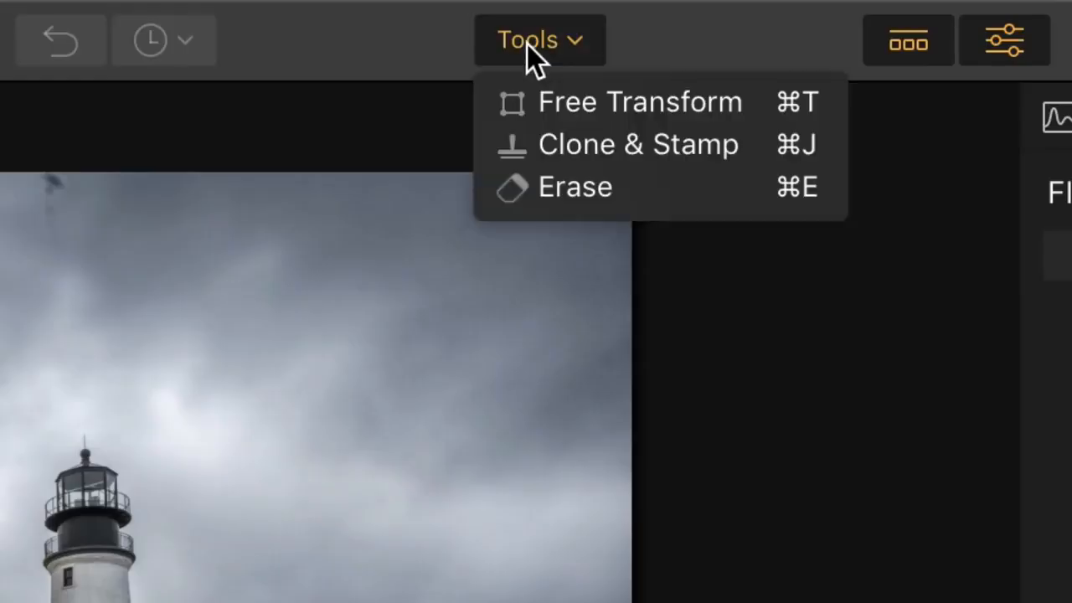
left_click(571, 186)
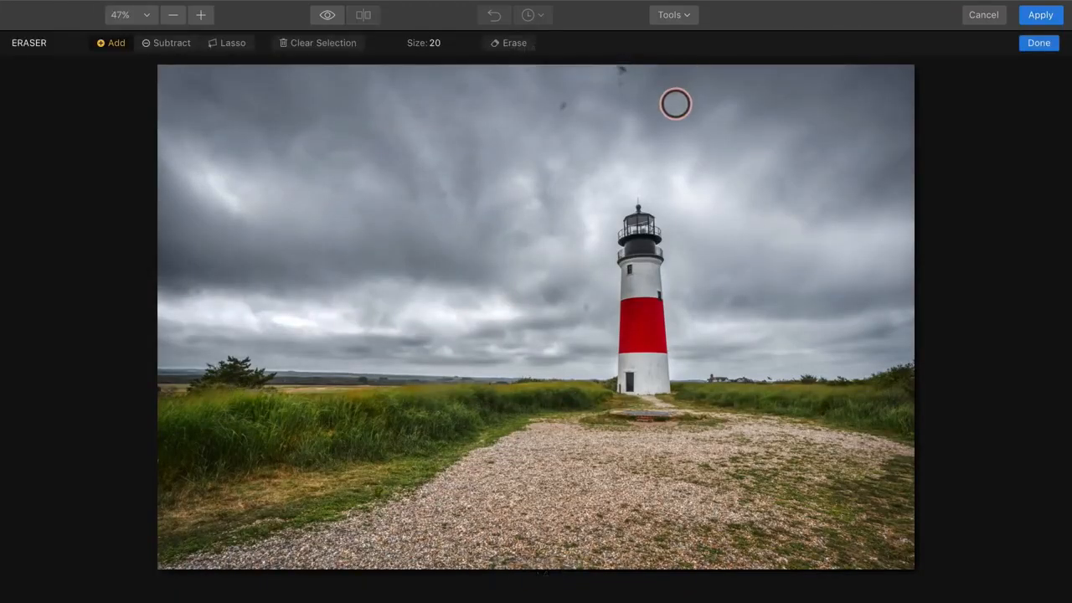
left_click(564, 109)
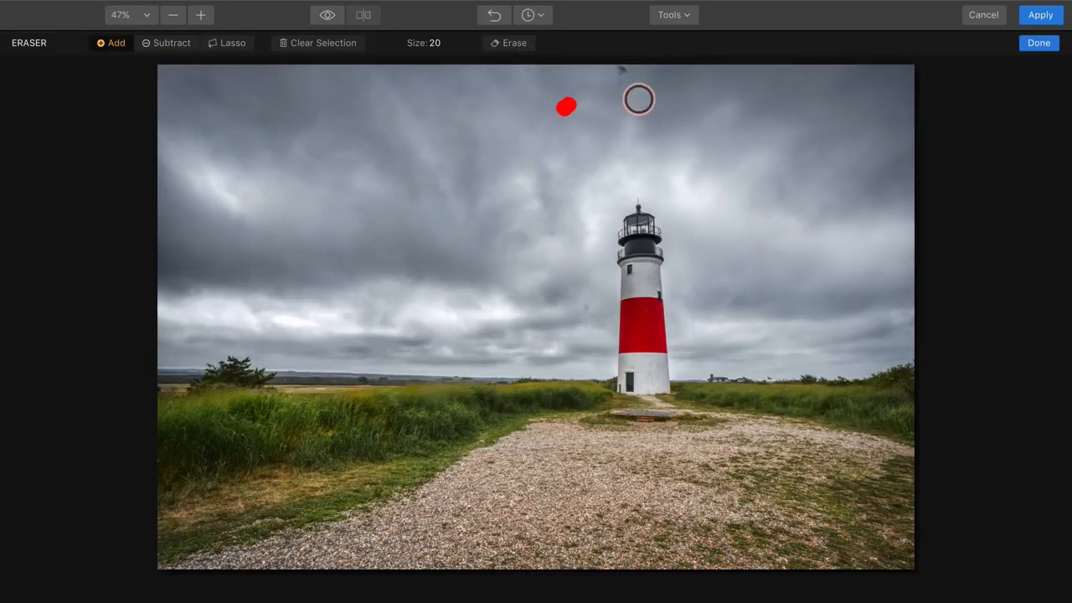
left_click(624, 74)
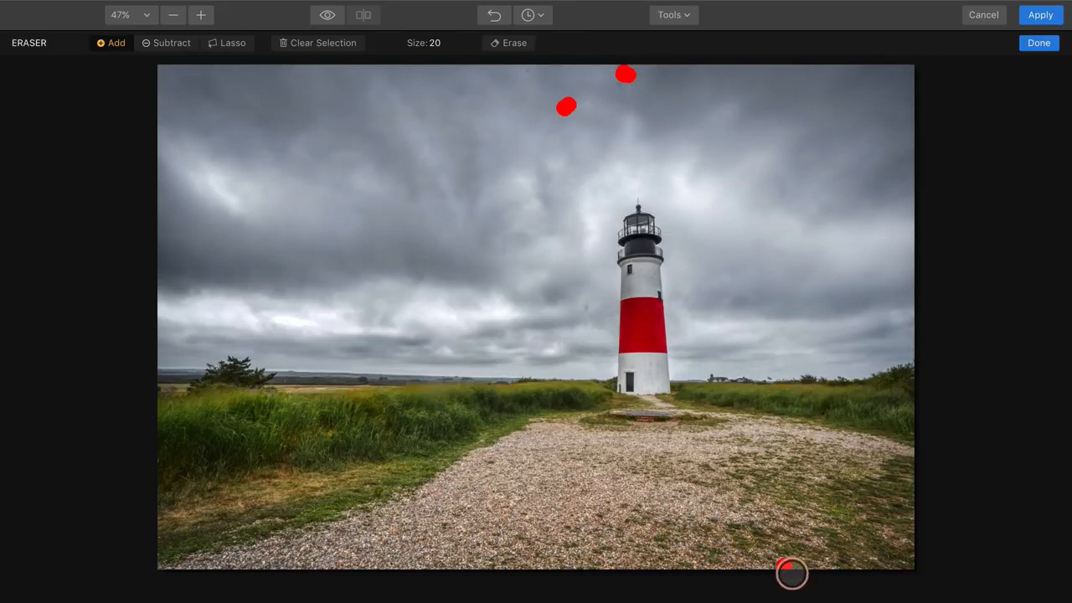
left_click(784, 566)
left_click(872, 560)
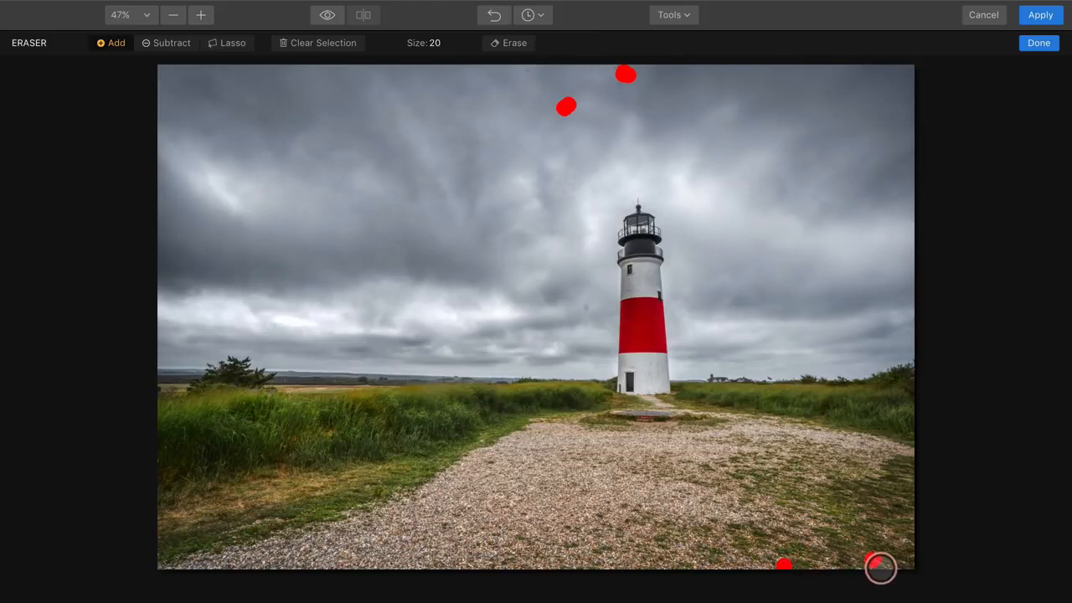
left_click(901, 563)
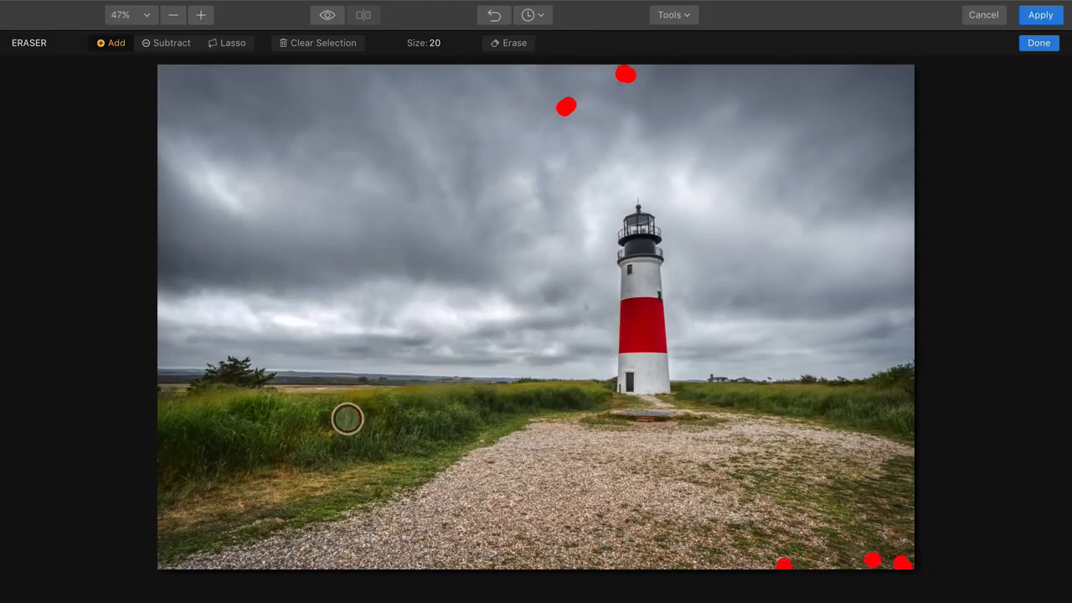
left_click(276, 329)
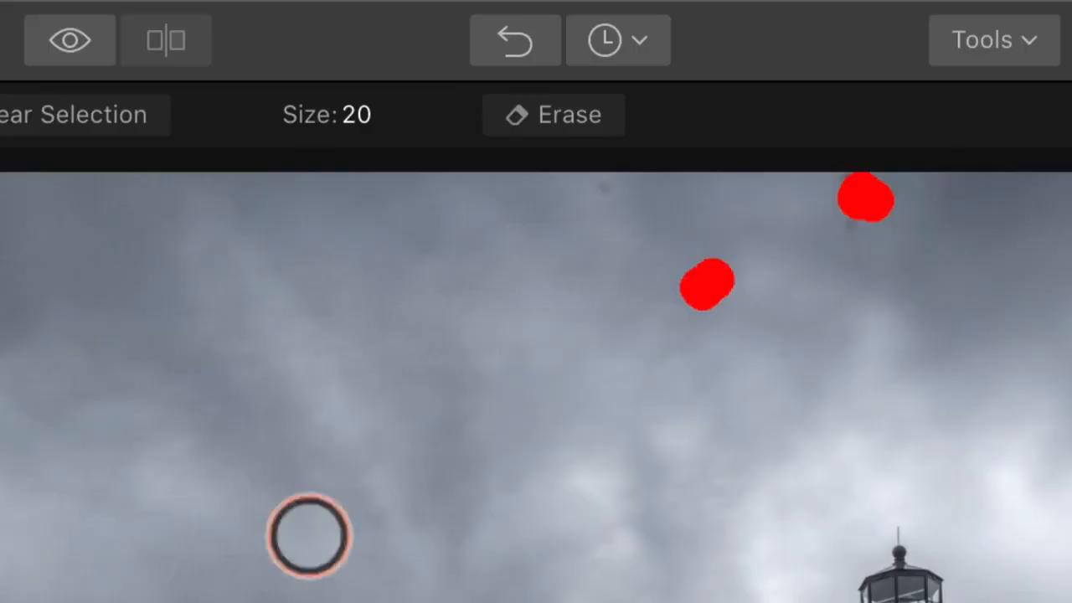
Step: Erase the marked spots and apply the Luminar result back to the photo in Aurora HDR
left_click(507, 42)
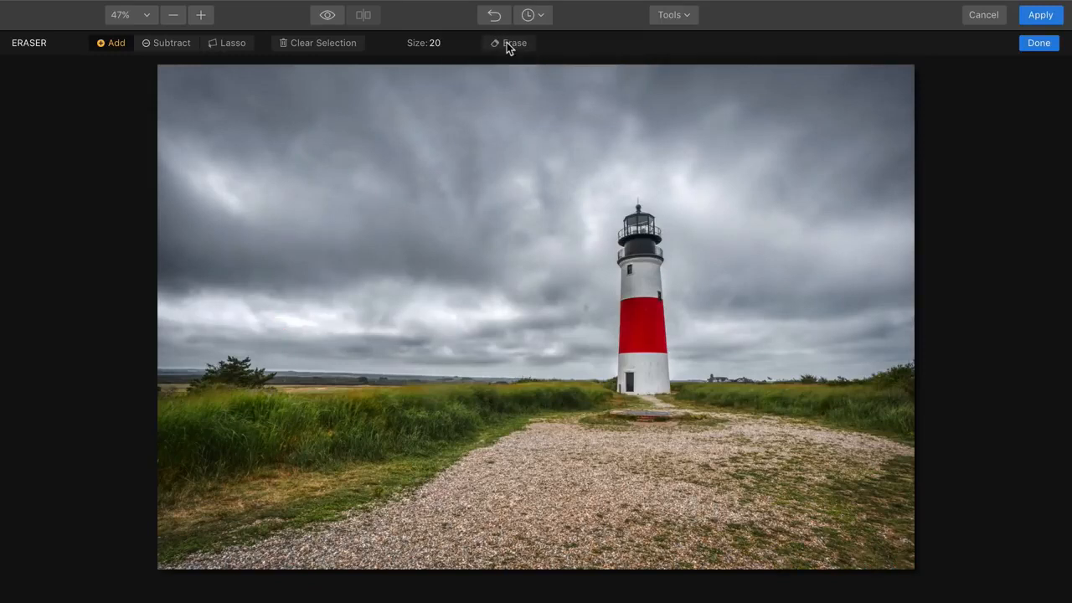
left_click(1032, 47)
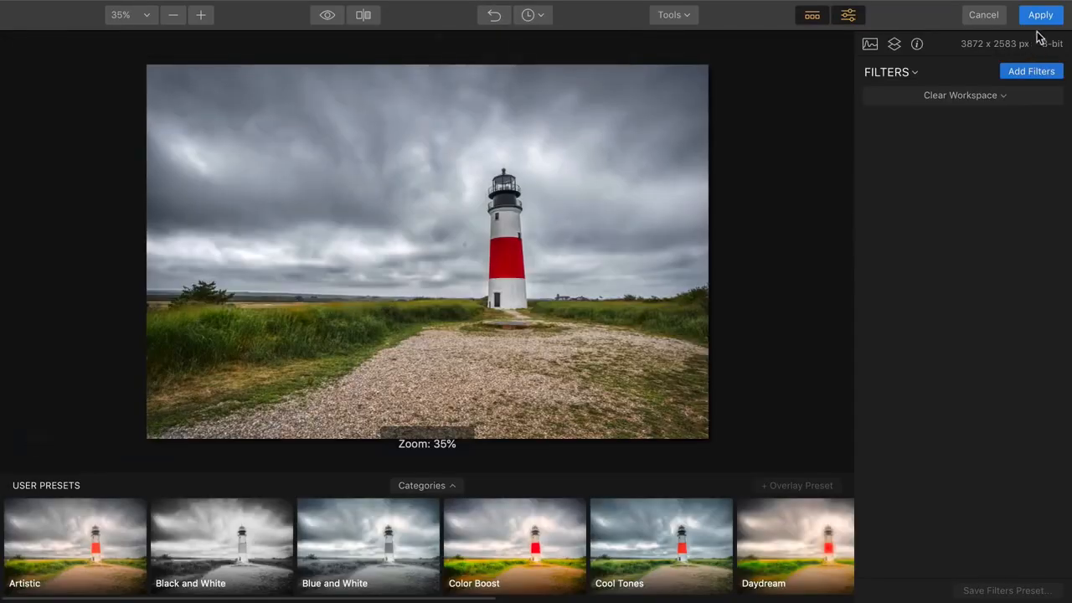
left_click(1038, 16)
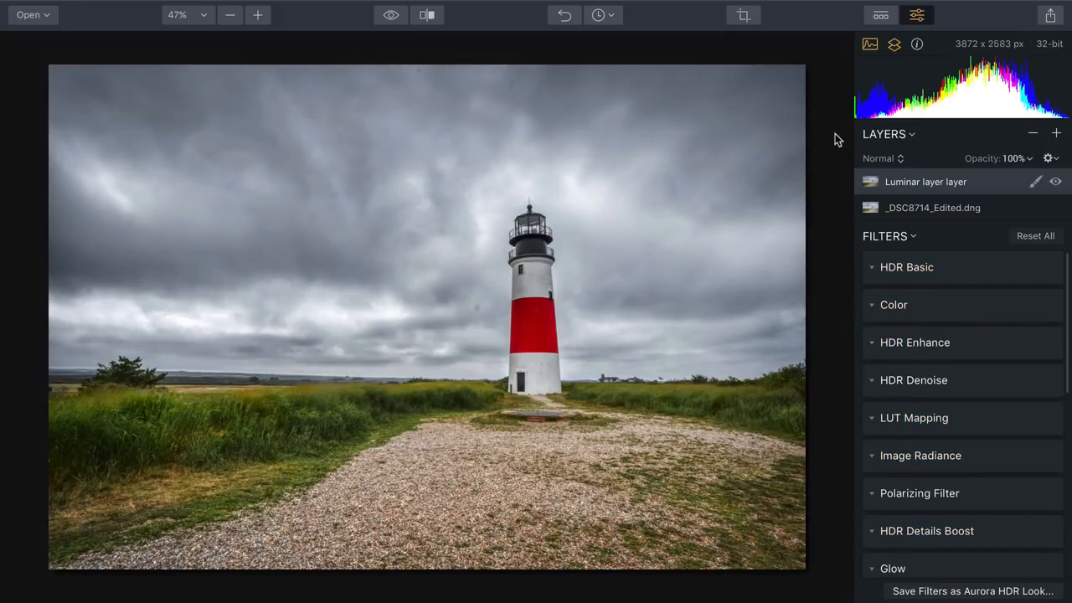
left_click(387, 8)
mouse_move(424, 7)
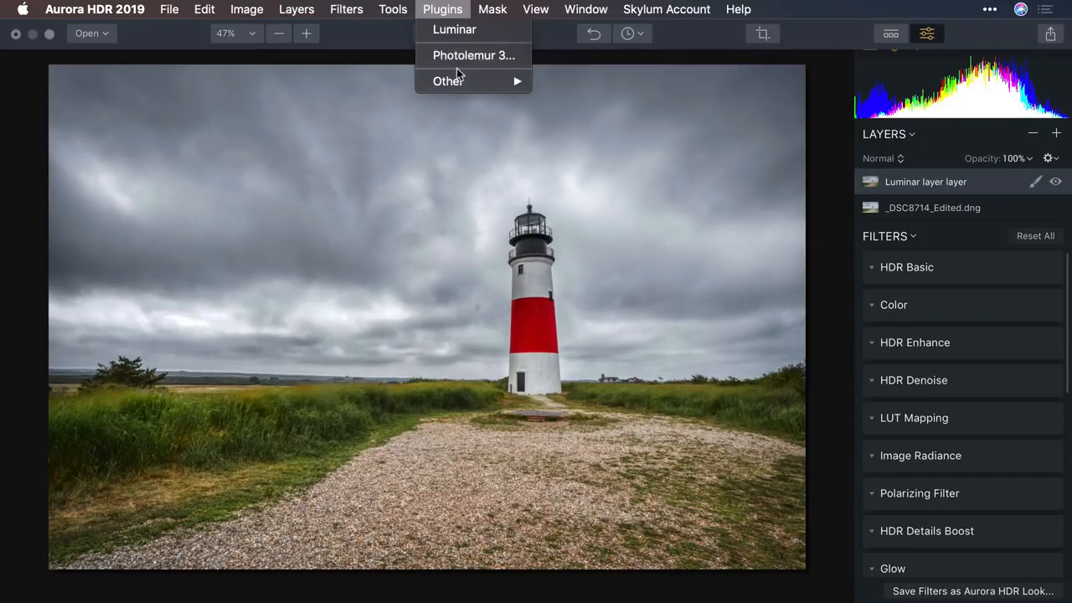
mouse_move(459, 81)
left_click(436, 4)
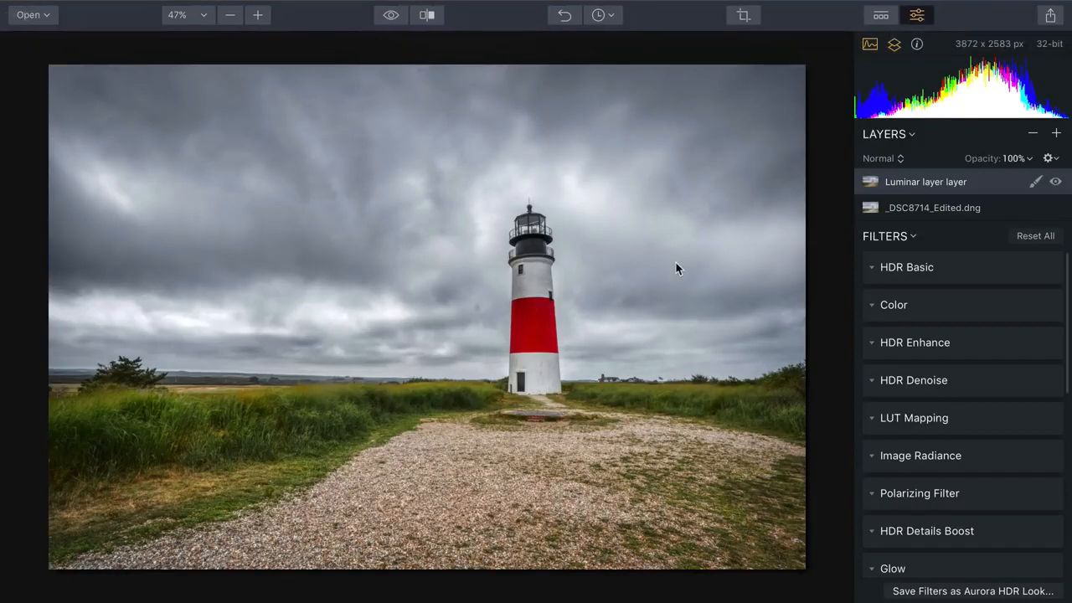
Step: Save the project to the Desktop as _DSC8717_Edited.dng.mpaur2 with history and Windows compatibility included
key("super+s")
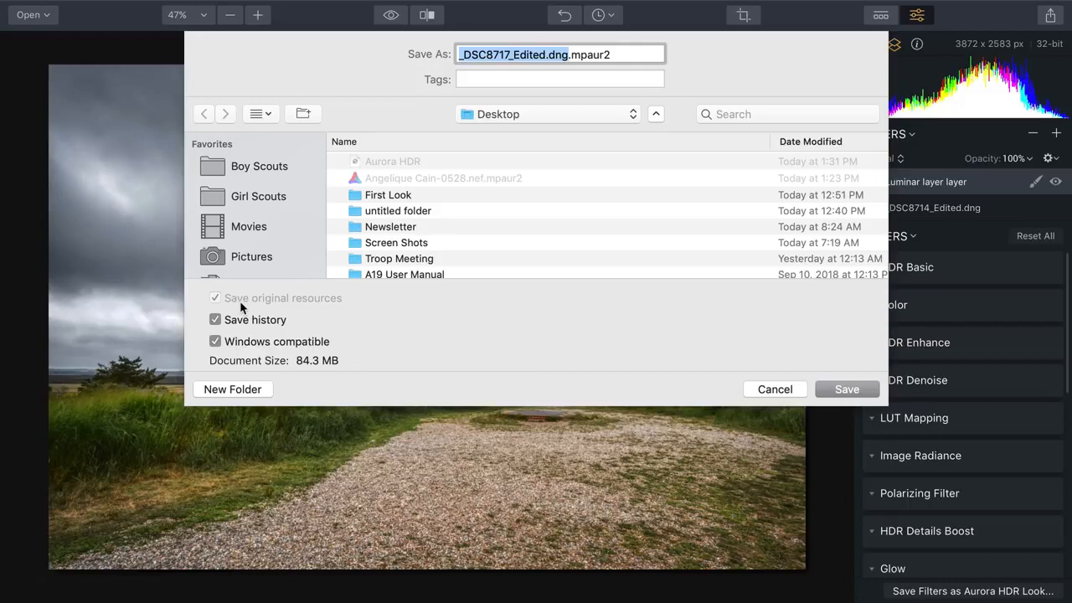
left_click(844, 390)
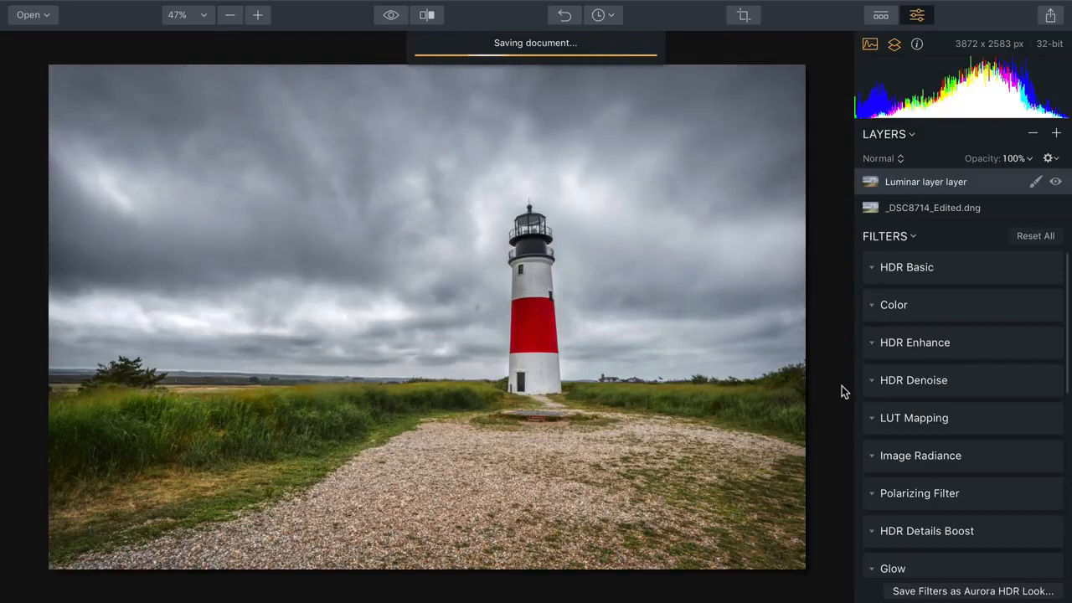
left_click(1050, 15)
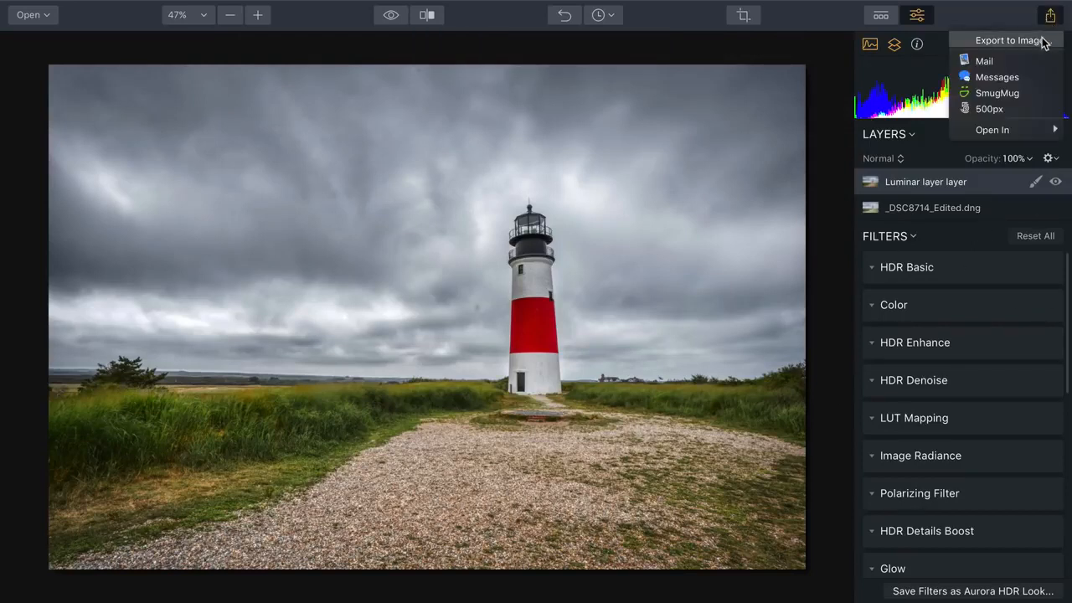
left_click(1043, 40)
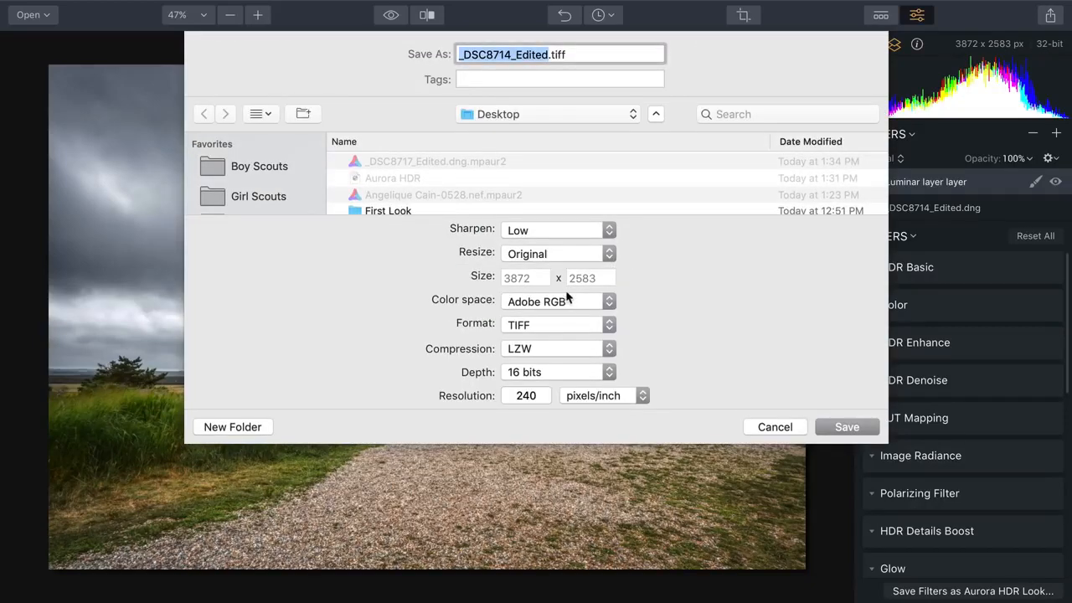
left_click(776, 427)
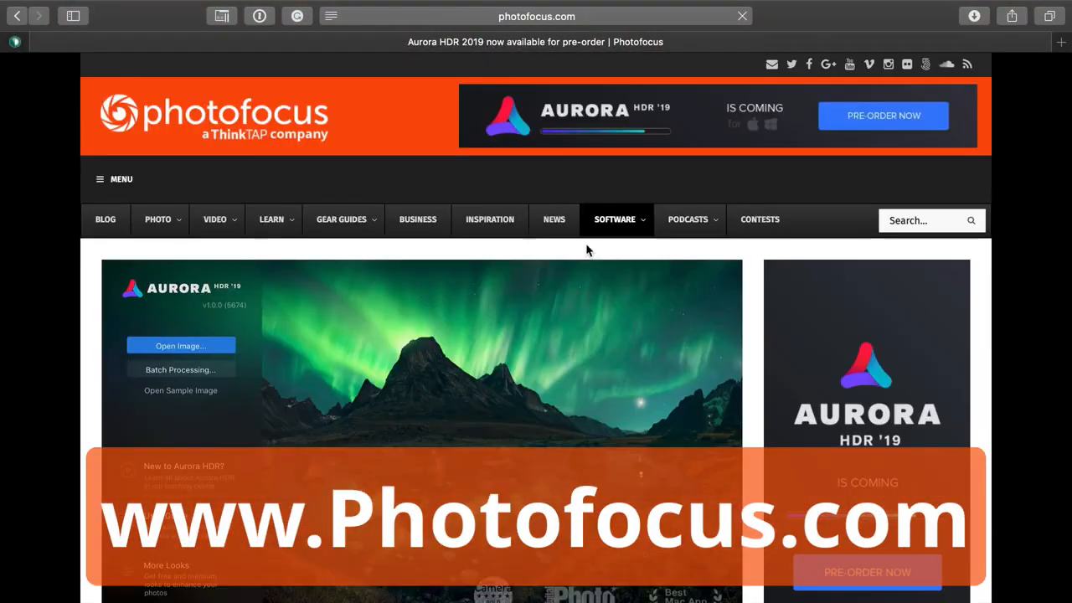
Step: Review the Aurora HDR 2019 pre-order article on photofocus.com, including its feature list, upgrade offers and bonus items form
scroll(586, 248, "down", 5)
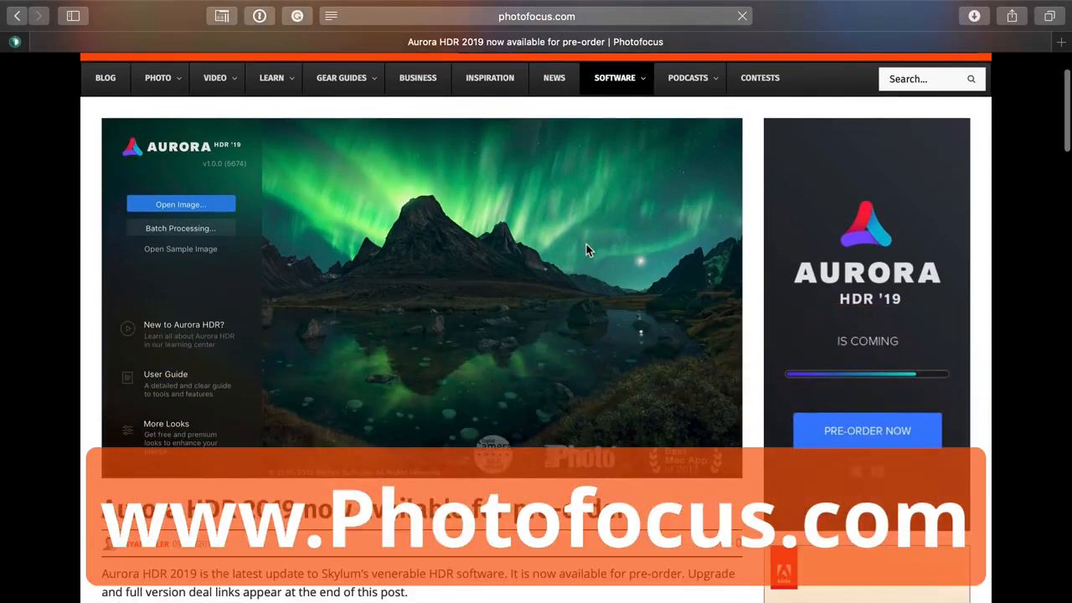
scroll(586, 249, "down", 5)
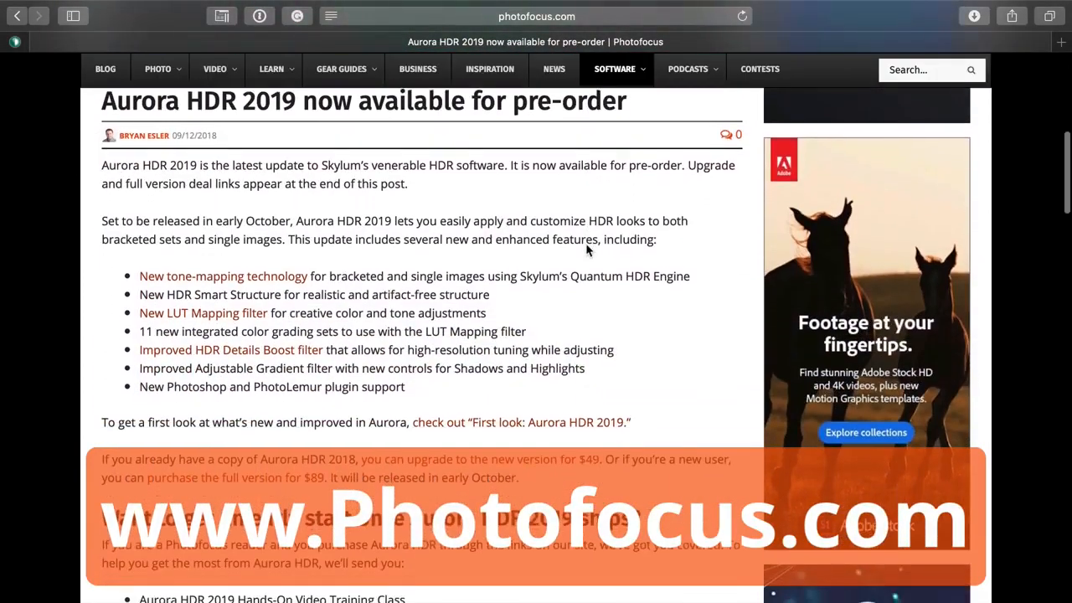
scroll(586, 249, "down", 10)
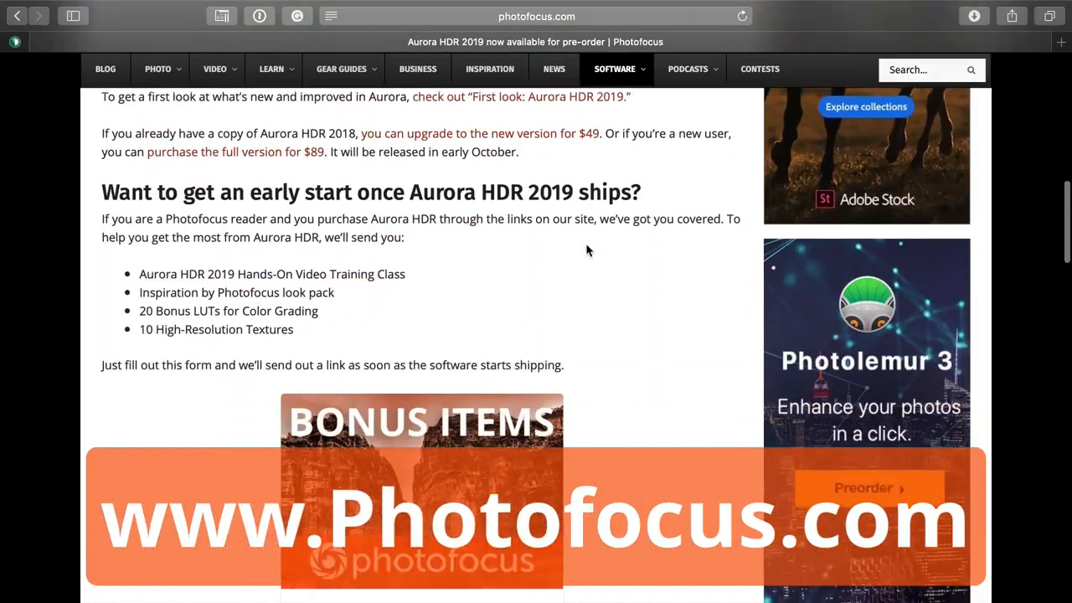
scroll(585, 249, "down", 2)
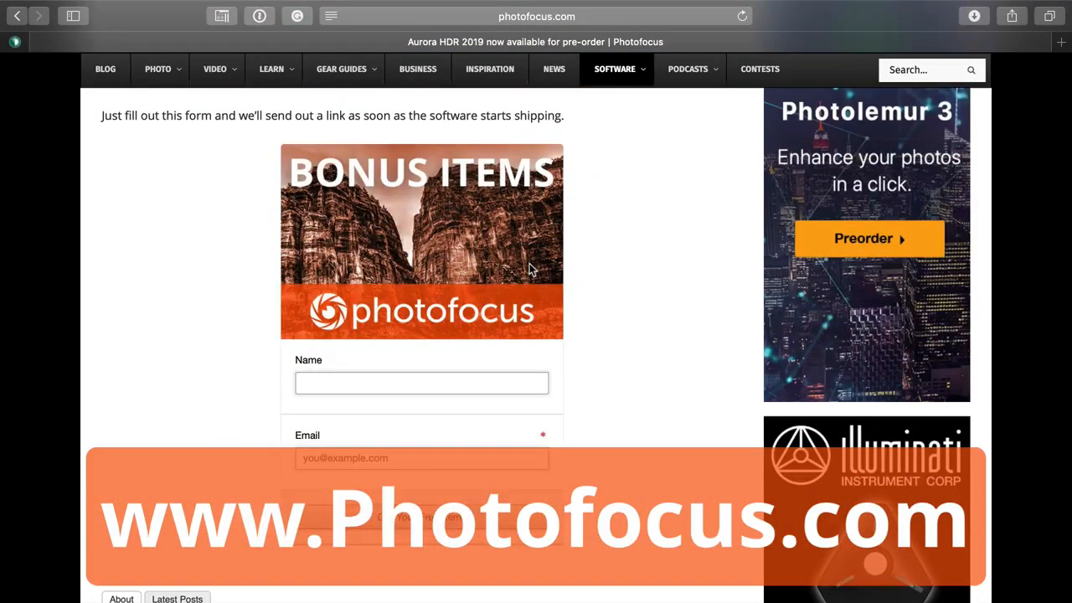
scroll(530, 269, "up", 6)
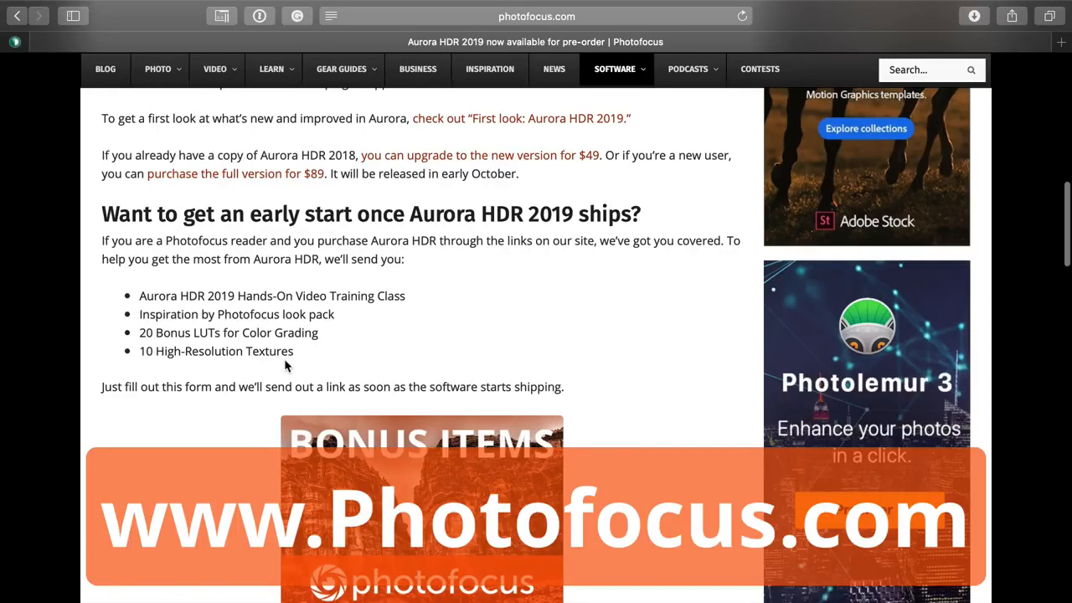
scroll(285, 364, "up", 5)
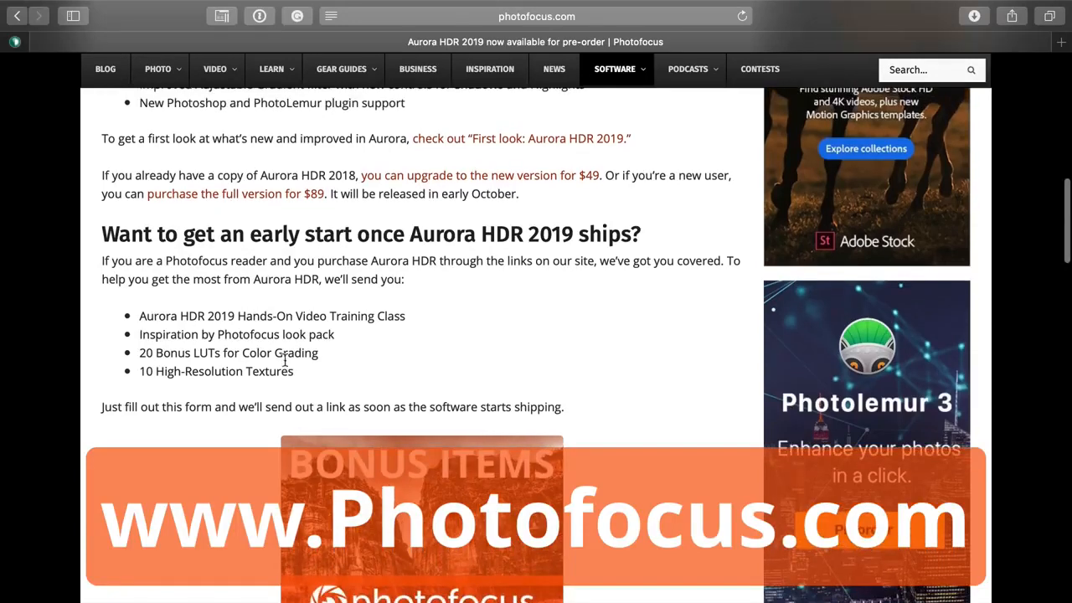
scroll(285, 358, "up", 15)
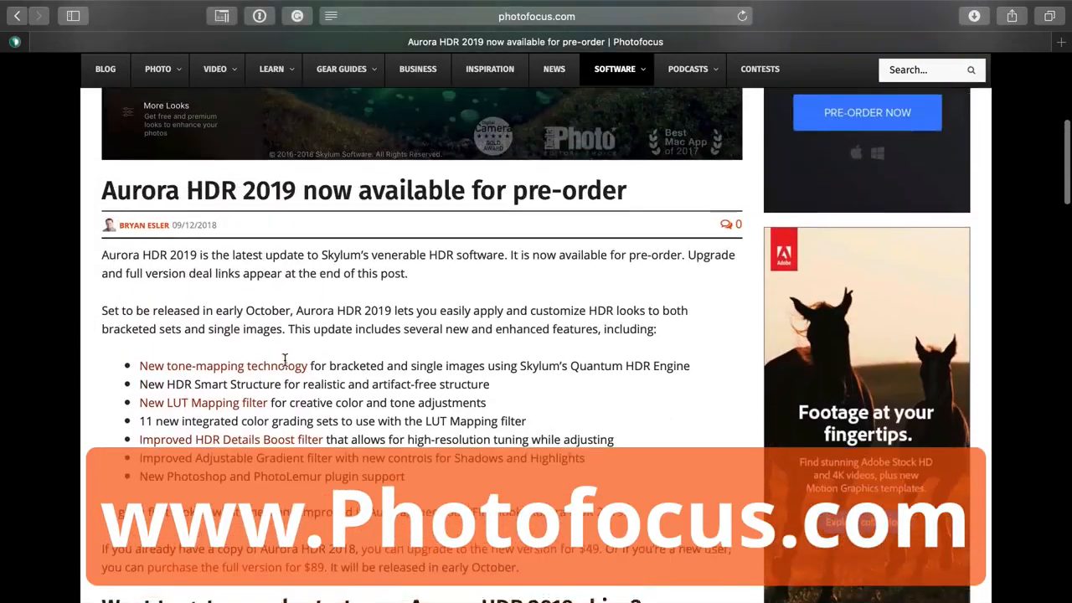
scroll(285, 359, "up", 1)
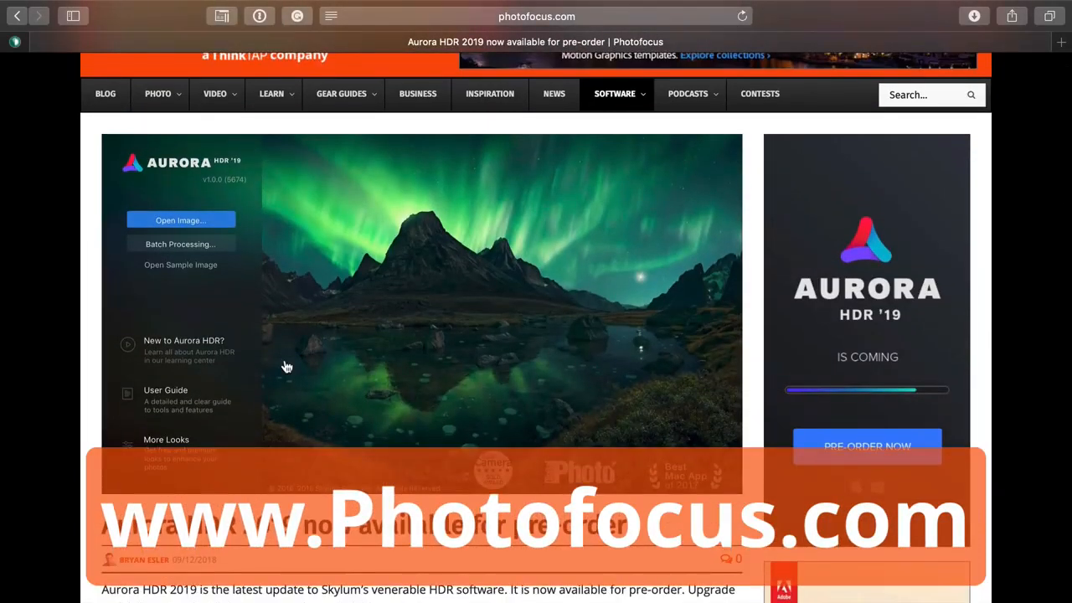